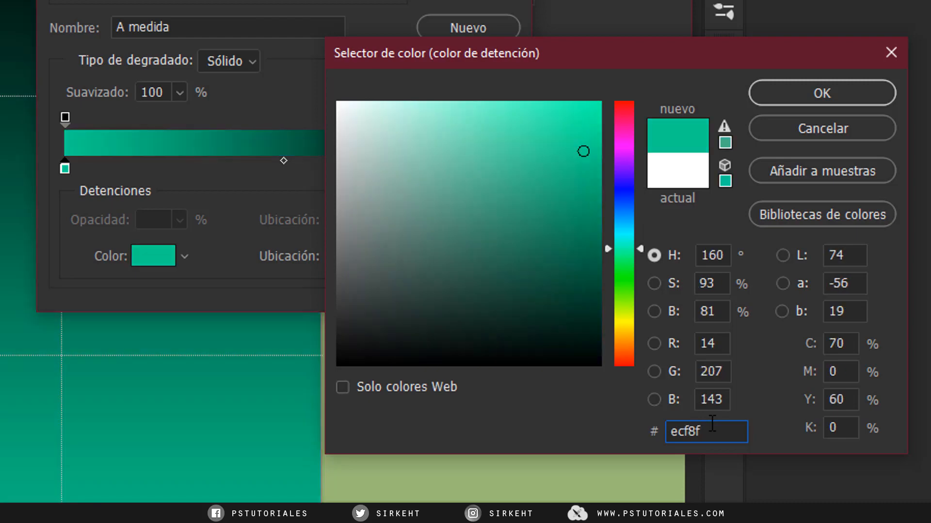
- Set the gradient's starting color stop to #ecf8f5 and its ending color stop to #c9bcc2
type("5")
key("Return")
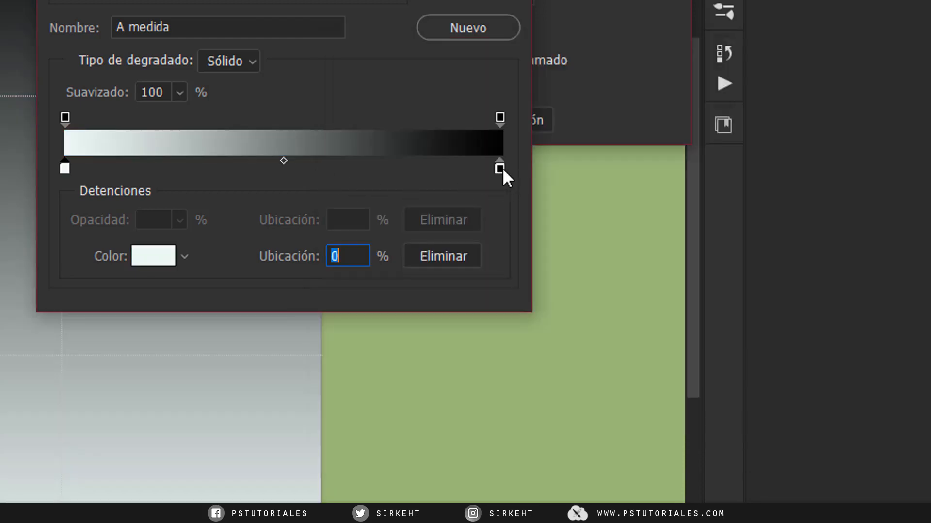
left_click(500, 168)
left_click(148, 257)
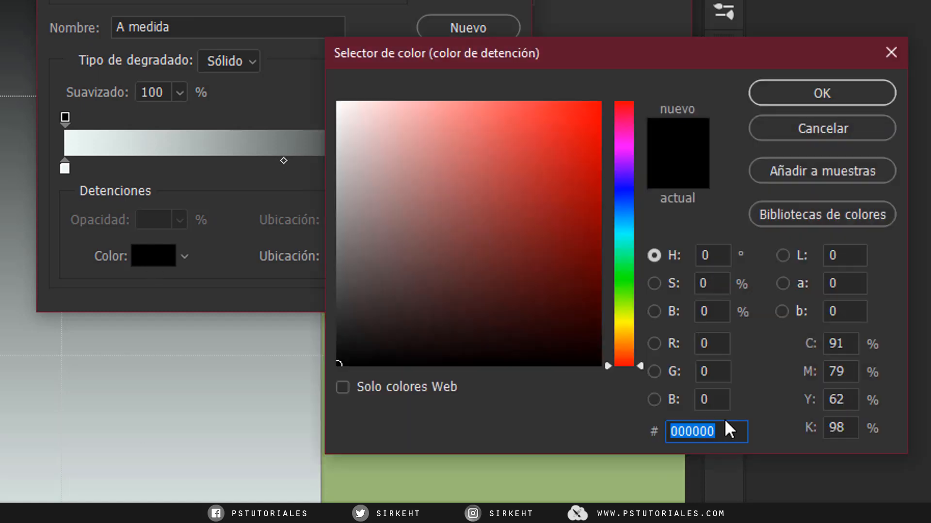
type("c9")
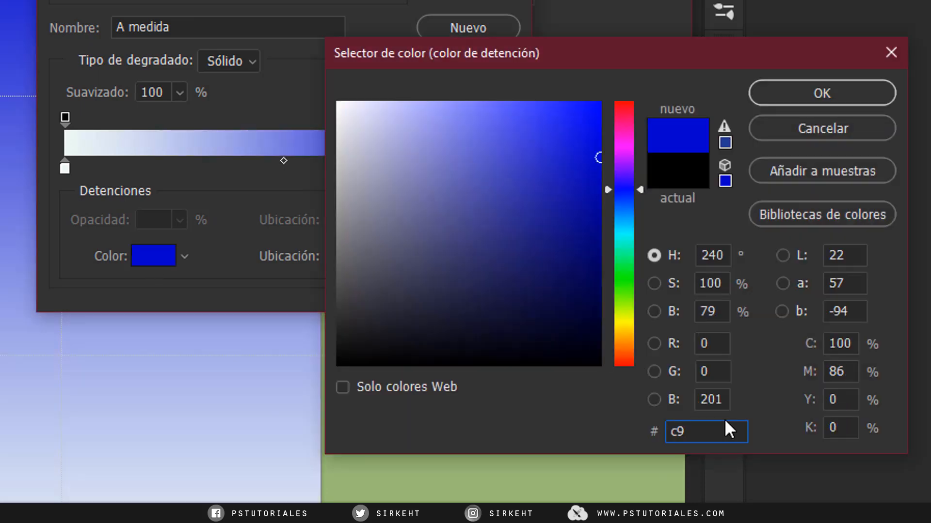
type("bcc2")
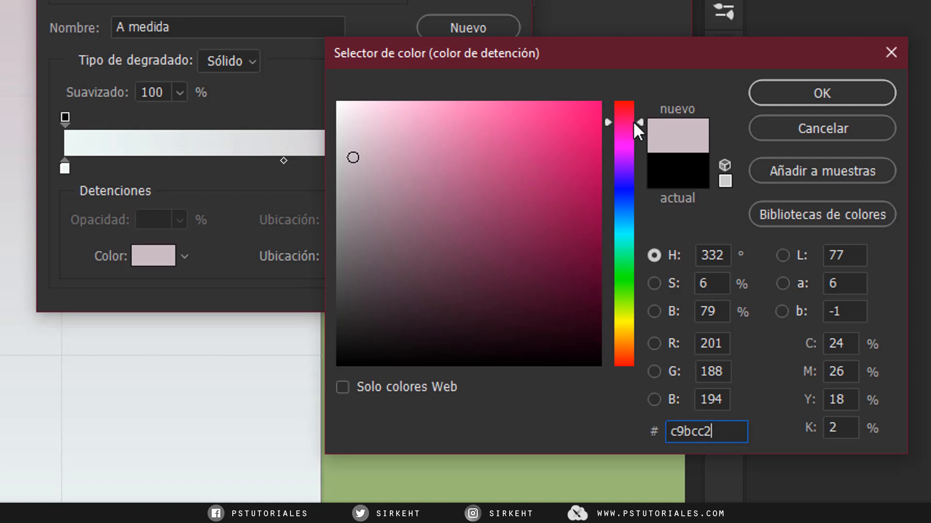
left_click_drag(644, 122, 640, 172)
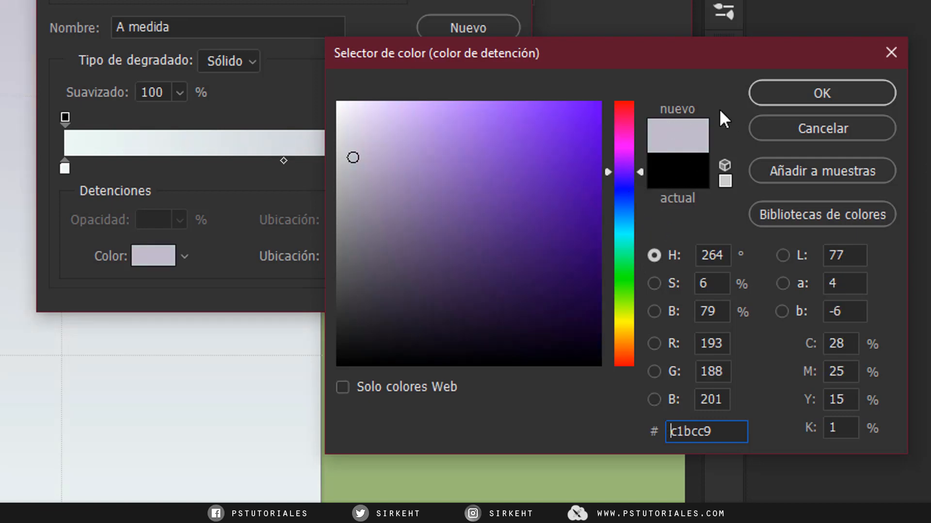
double_click(745, 431)
type("c9bcc2")
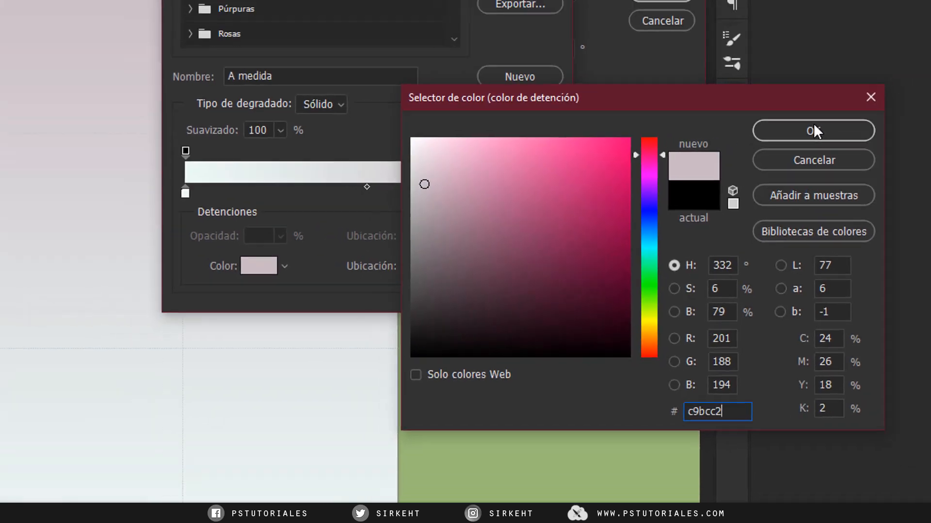
- Confirm the edited gradient and give the gradient fill a Radial style with a scale of 150%
left_click(820, 93)
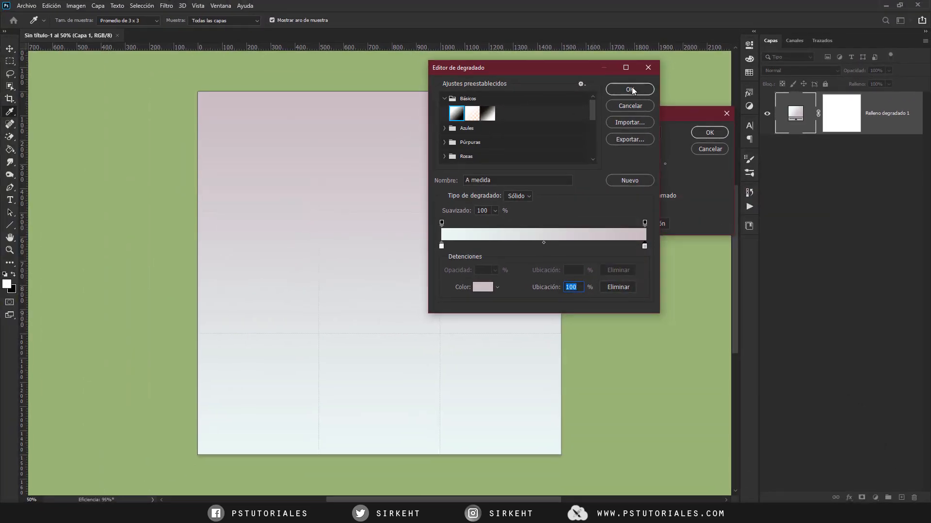
left_click(627, 84)
left_click(627, 148)
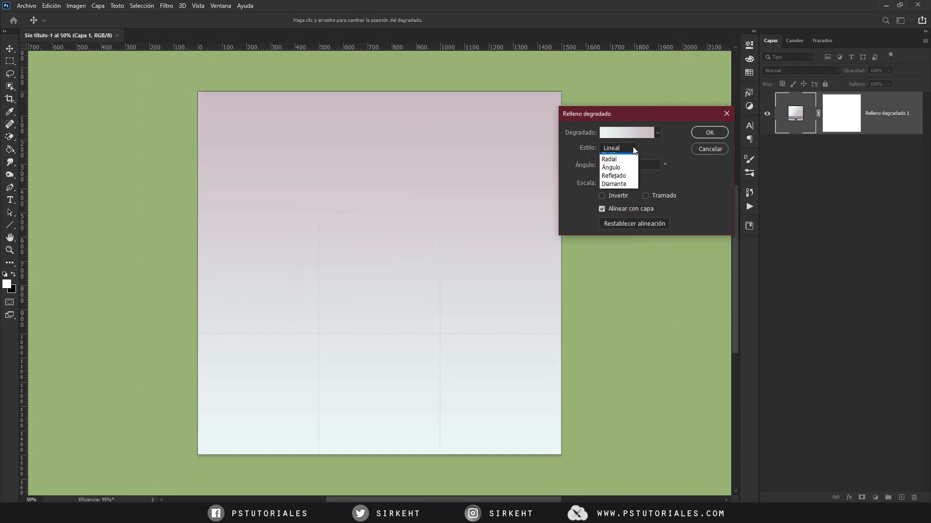
left_click(624, 165)
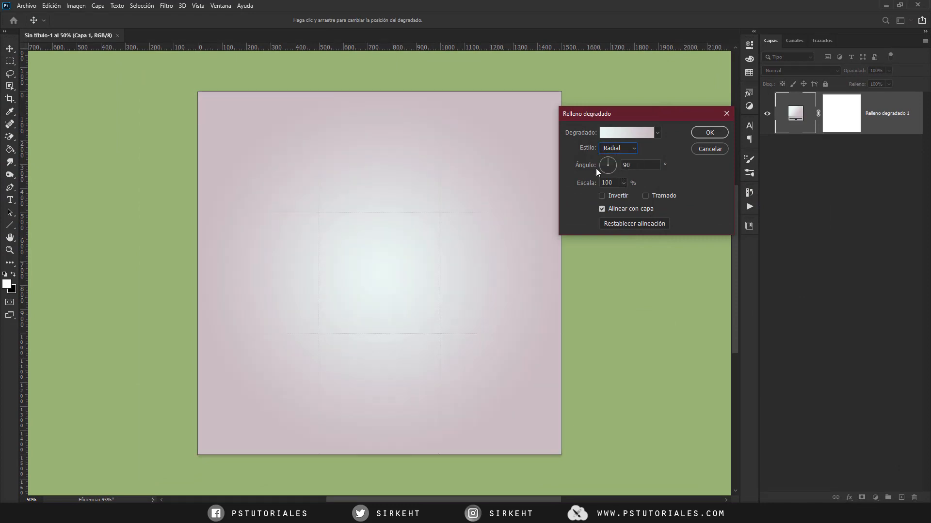
left_click(615, 183)
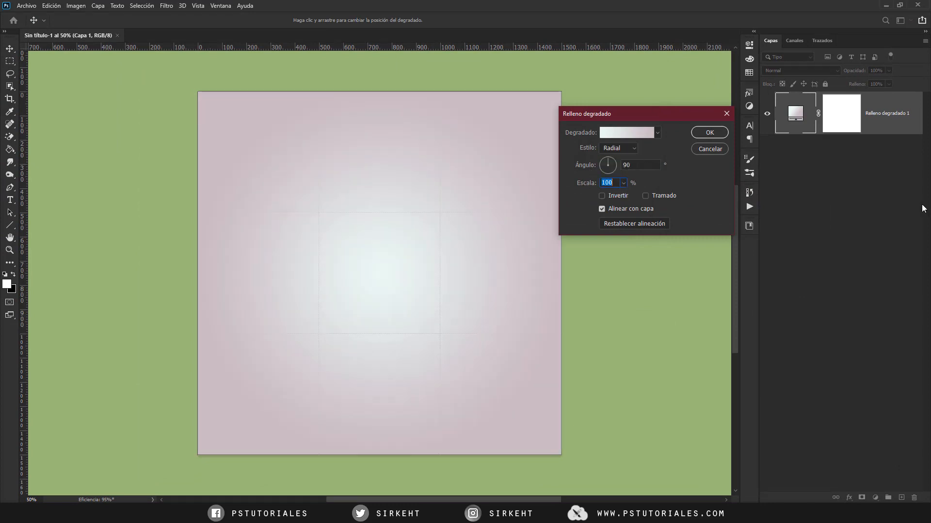
type("1")
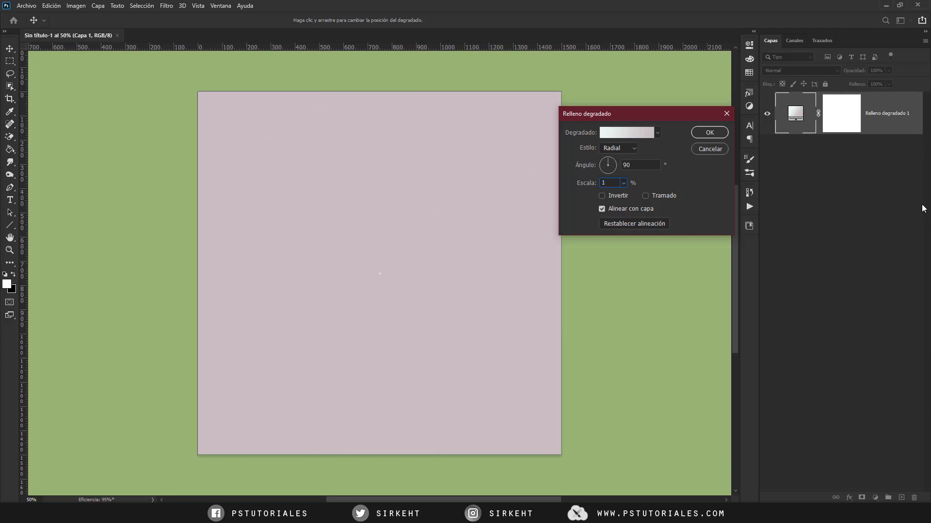
type("50")
key("ctrl+a")
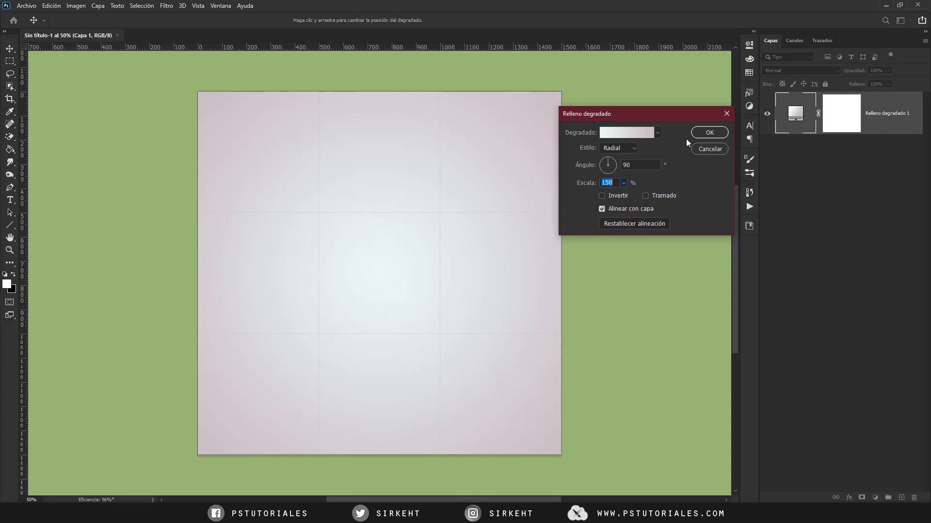
left_click(705, 133)
- Place the wall texture Pared.jpg from the Materiales Texto Floral folder as an embedded element
left_click(26, 5)
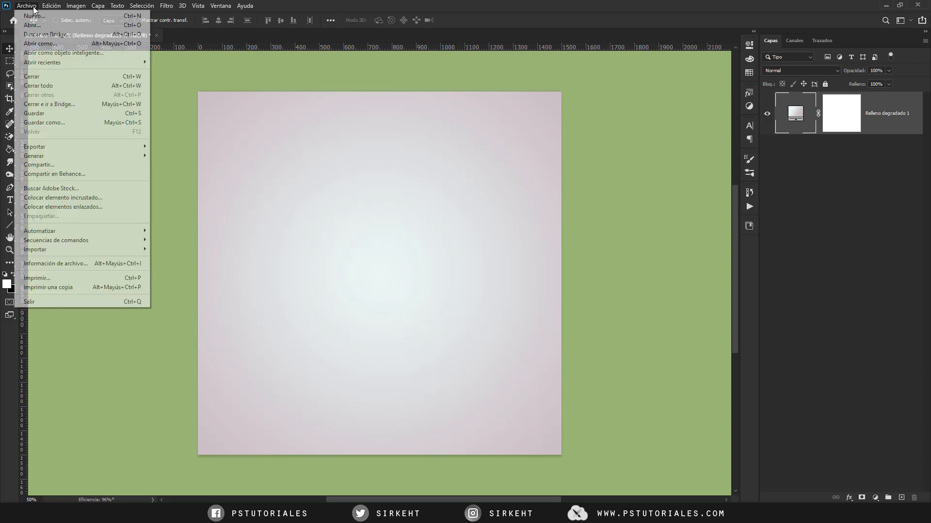
left_click(73, 197)
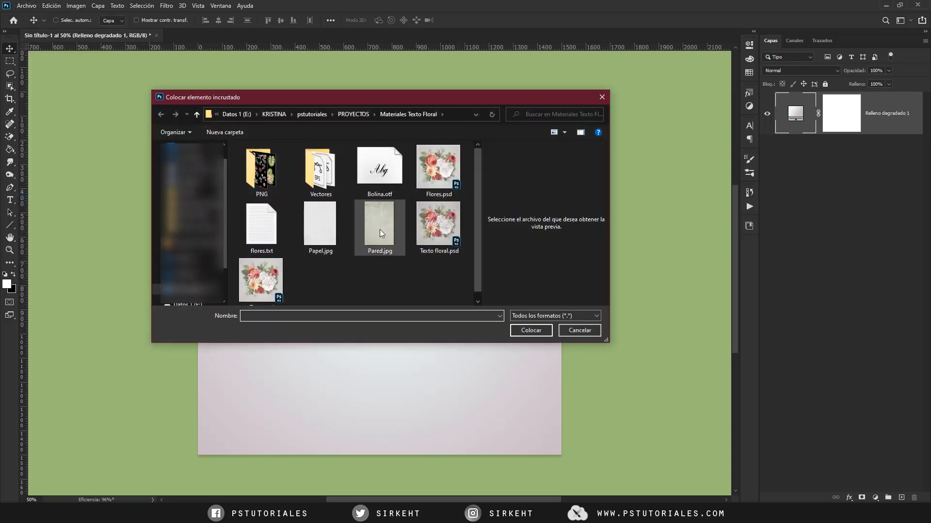
left_click(380, 229)
left_click(533, 330)
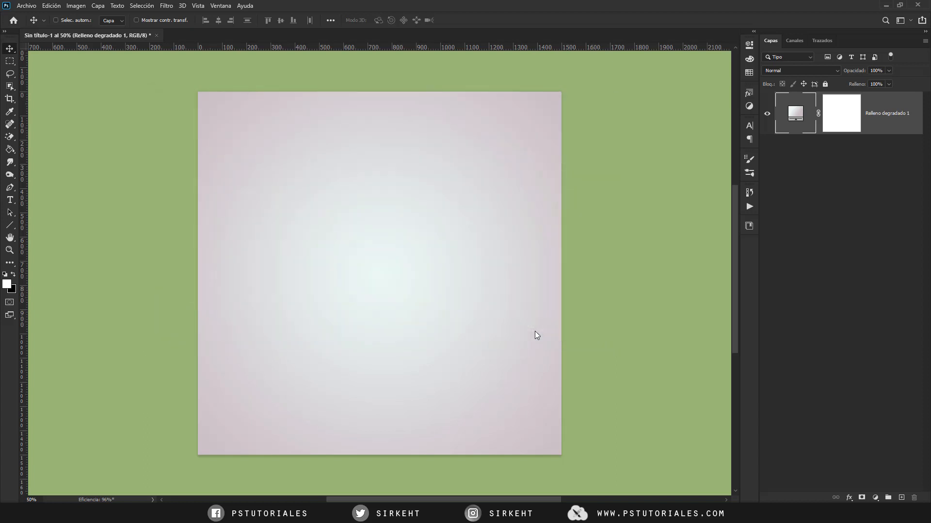
- Rotate the placed wall texture 90° clockwise and enlarge it until it covers the whole canvas
right_click(411, 237)
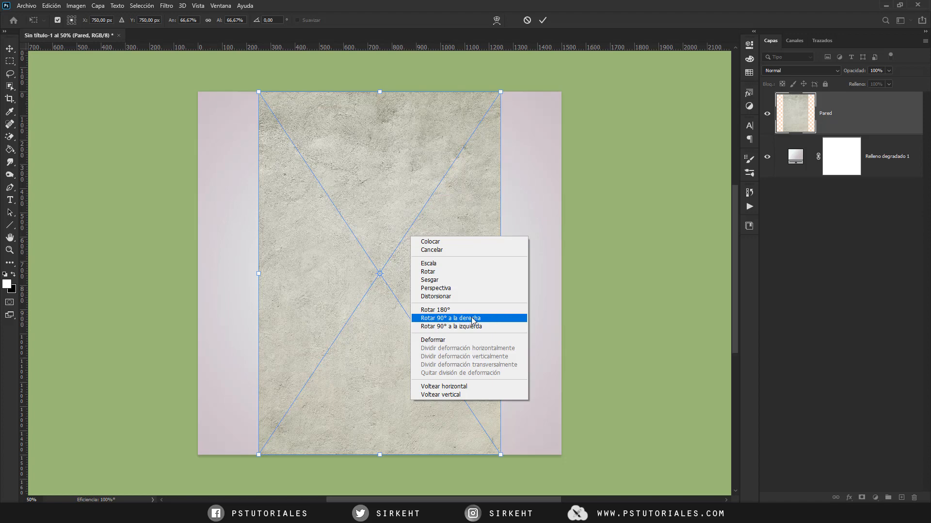
left_click(487, 323)
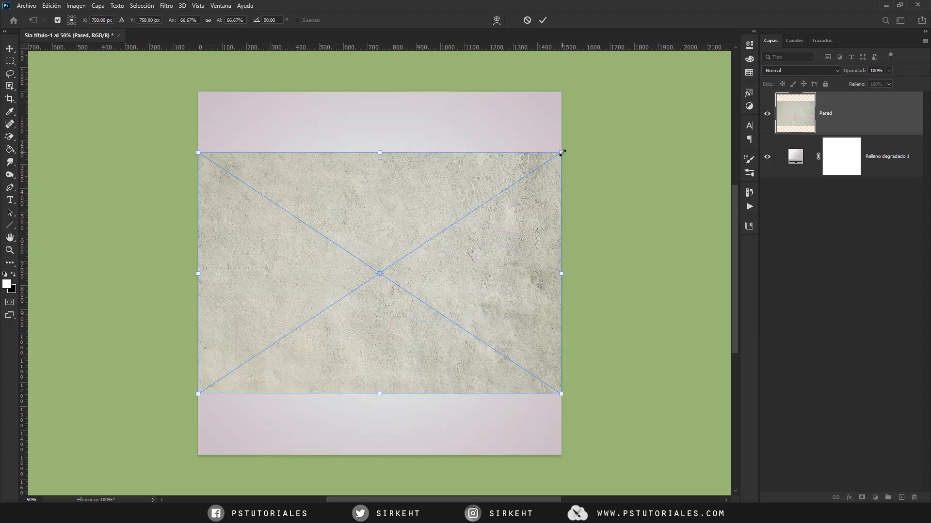
left_click_drag(561, 153, 615, 106)
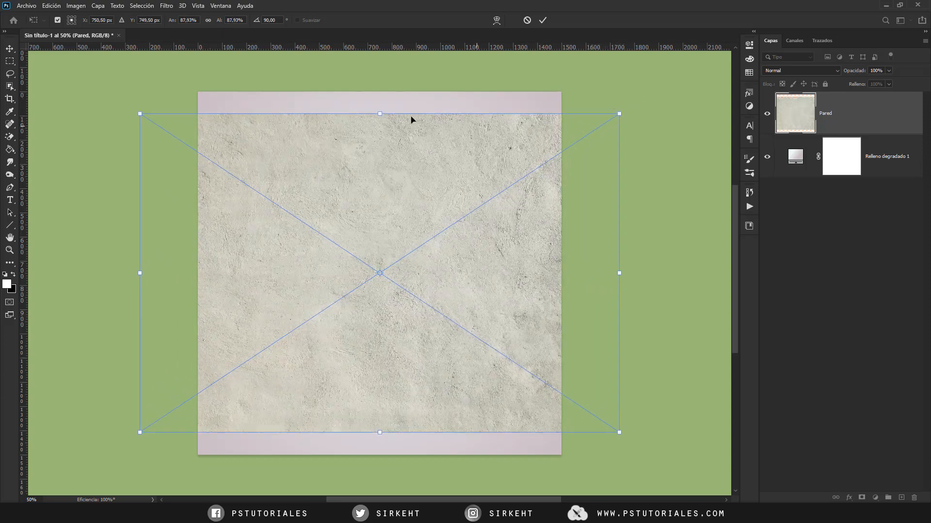
left_click_drag(380, 112, 384, 87)
left_click_drag(381, 436, 383, 462)
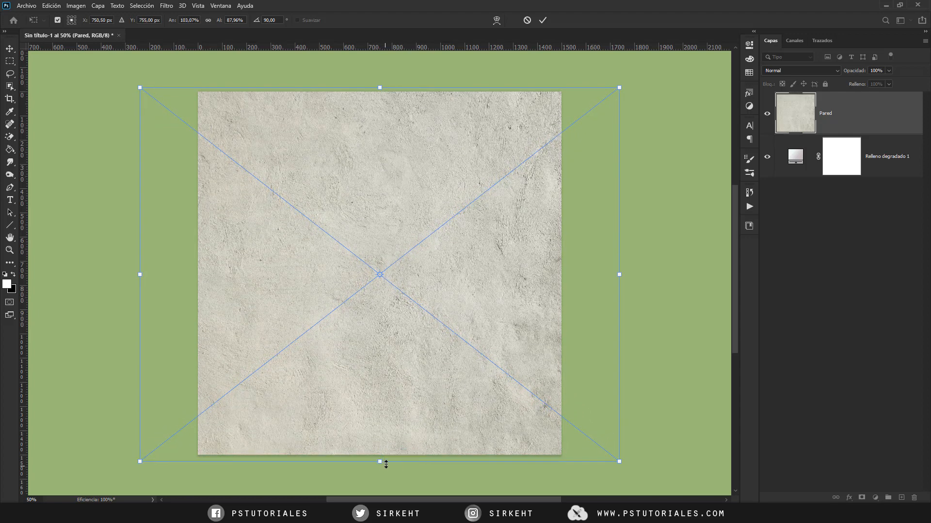
key("Return")
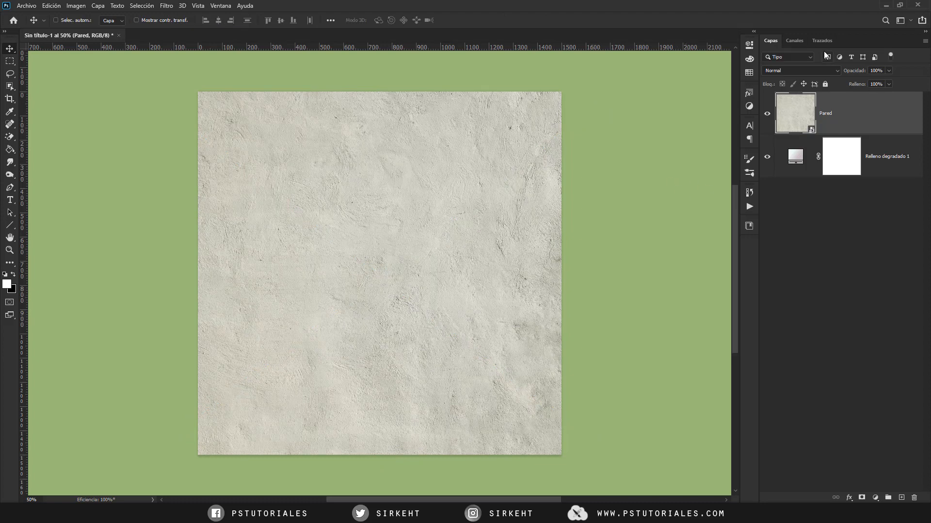
- Set the opacity of the Pared layer to 35%
left_click(875, 70)
type("35")
key("Return")
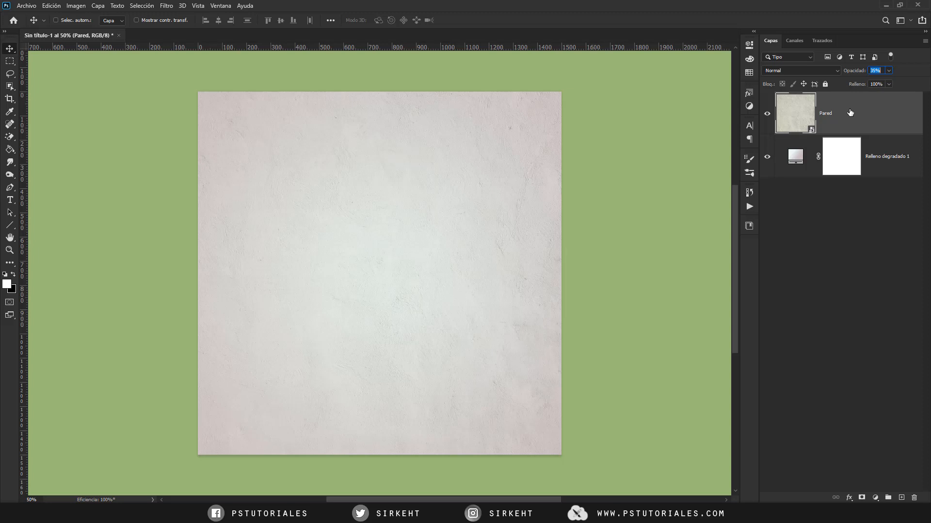
- Switch to File Explorer and look through the PNG folder in Materiales Texto Floral
key("alt+Tab")
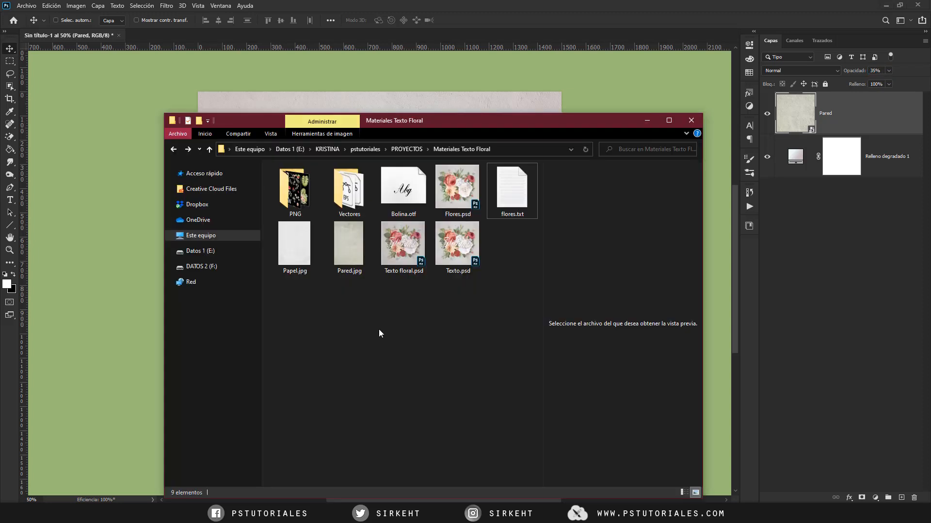
double_click(302, 209)
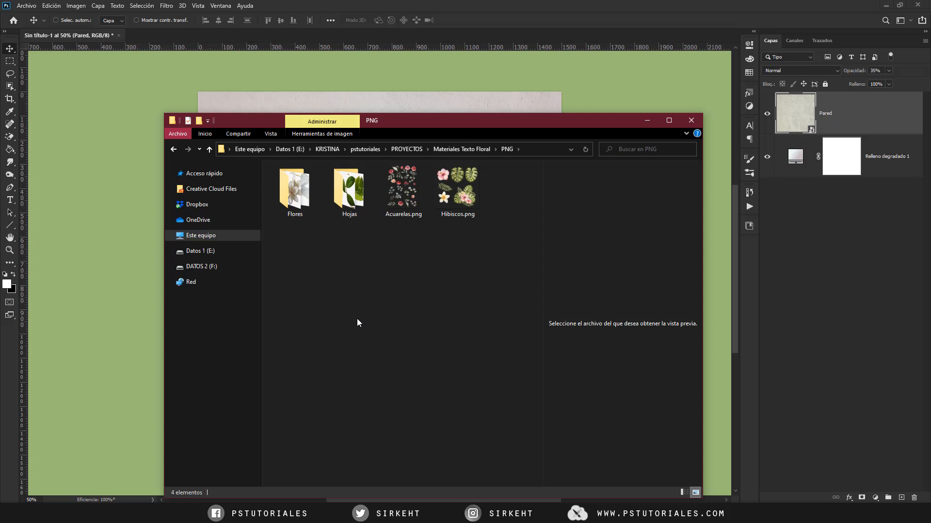
left_click_drag(482, 238, 428, 257)
left_click(174, 149)
left_click(344, 353)
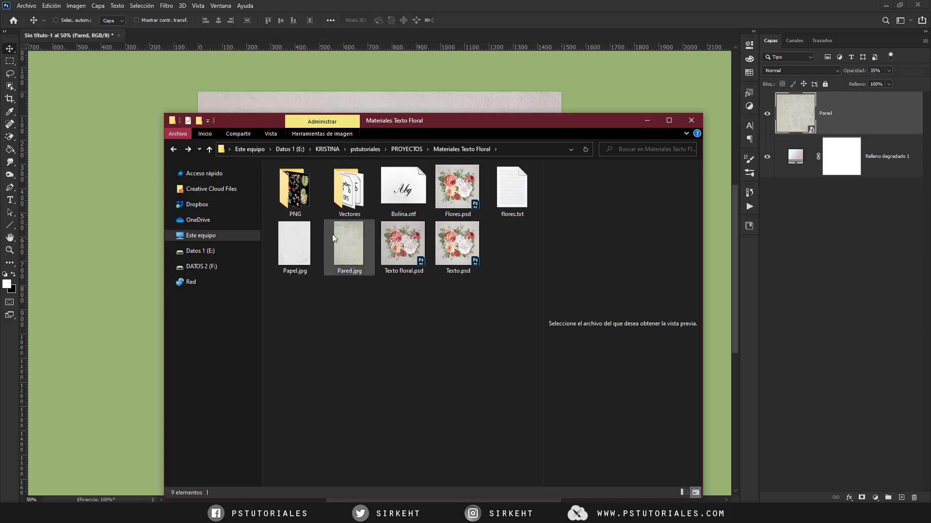
- Preview Flores variadas.eps in the Vectores folder and open the fond-conception-florale.zip archive there
double_click(352, 203)
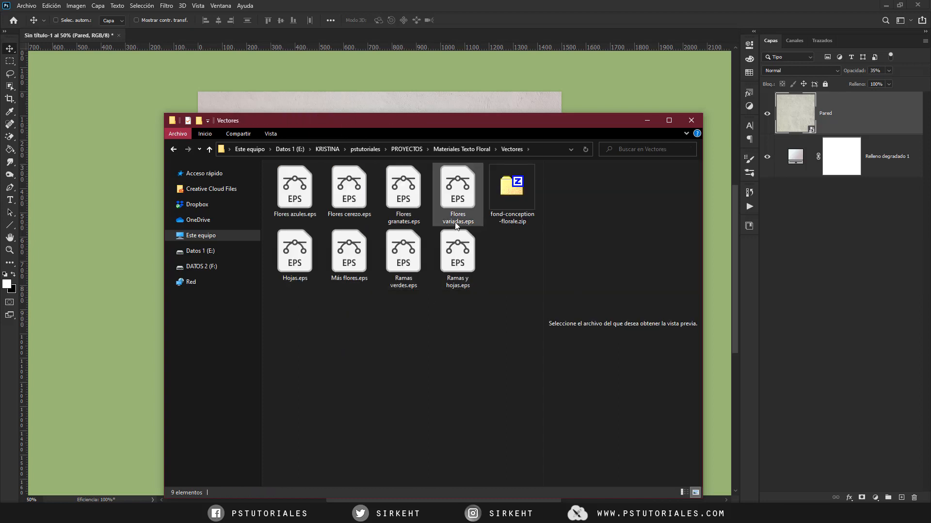
left_click(457, 194)
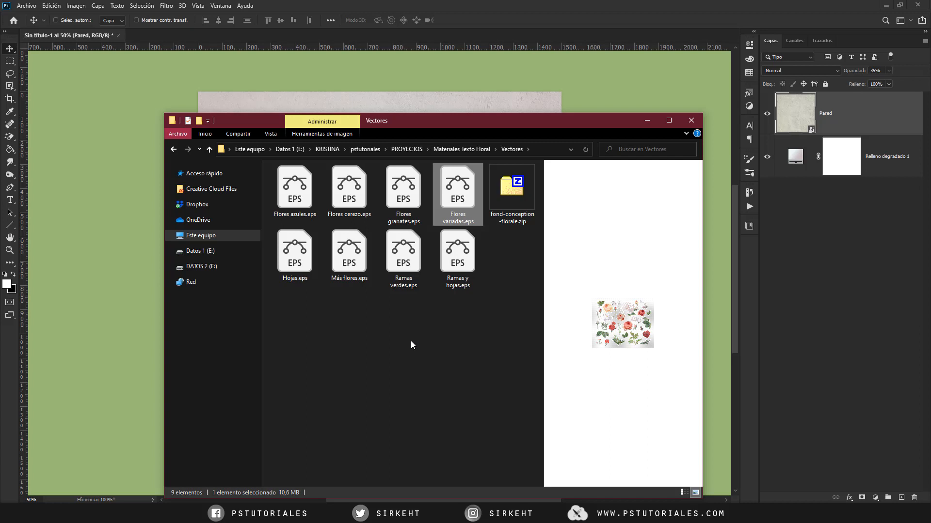
left_click(505, 208)
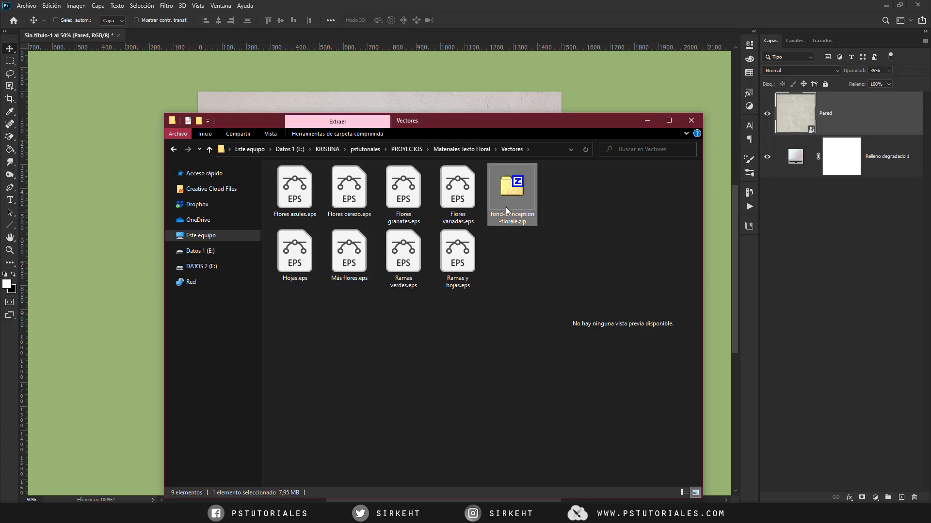
double_click(514, 219)
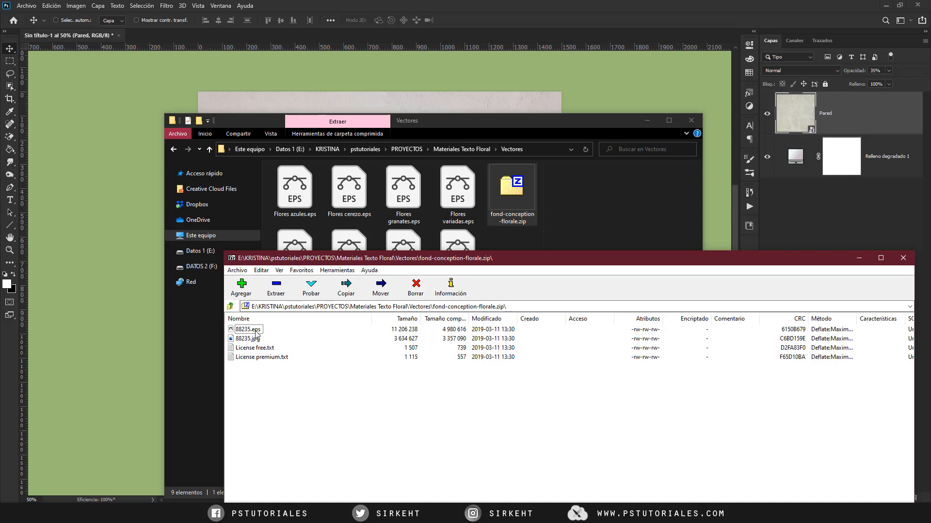
- Open 88235.eps from the archive in Photoshop, rasterized at 4675 × 3750 pixels, 300 pixels per inch and CMYK color, and close it again
left_click_drag(257, 331, 292, 36)
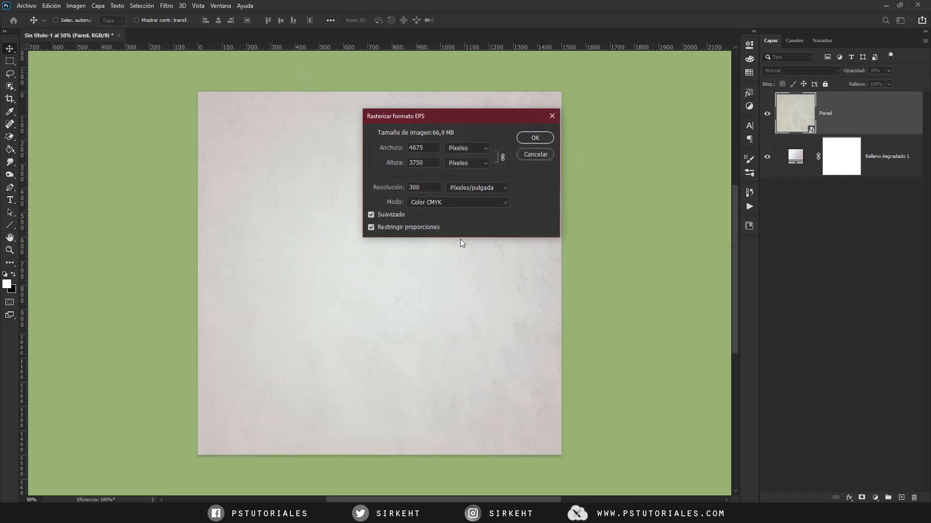
left_click(535, 138)
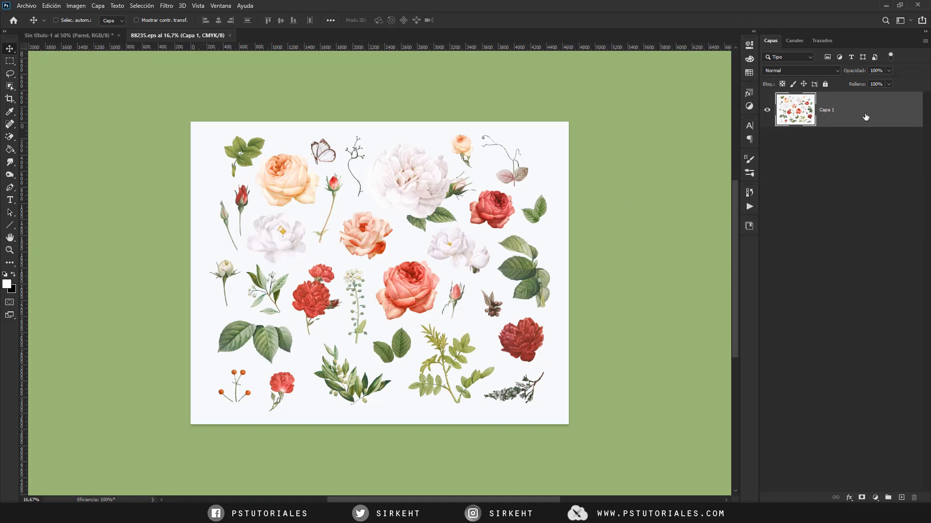
left_click(230, 36)
left_click(478, 190)
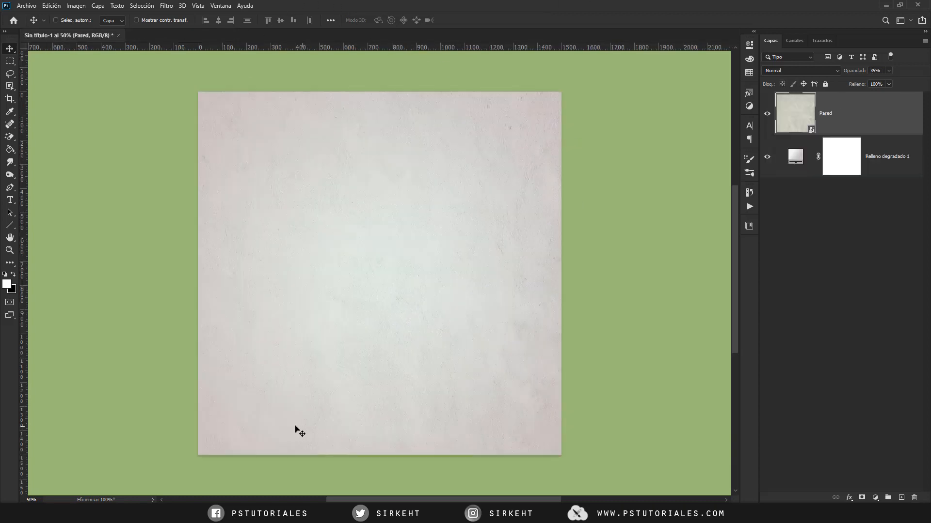
- Open 88235.jpg from the fond-conception-florale.zip archive as a separate document in Photoshop
key("alt+Tab")
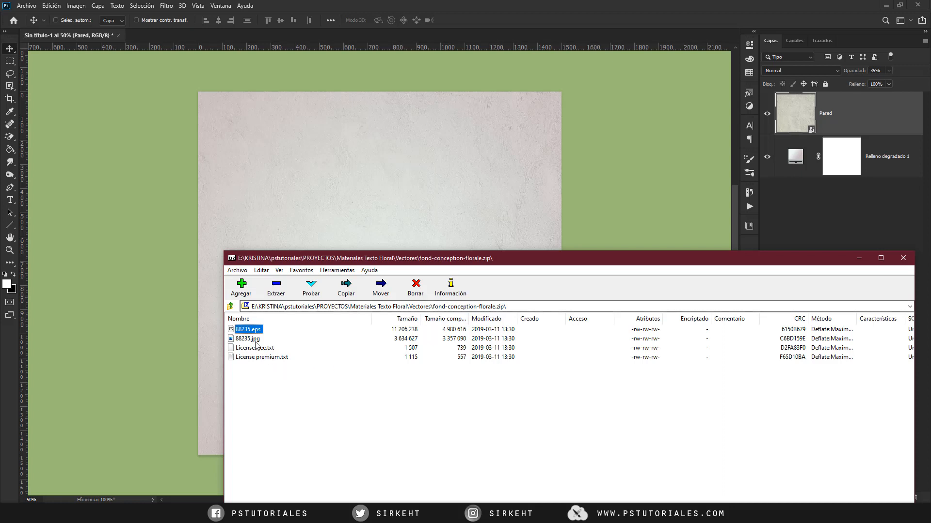
left_click_drag(248, 338, 297, 42)
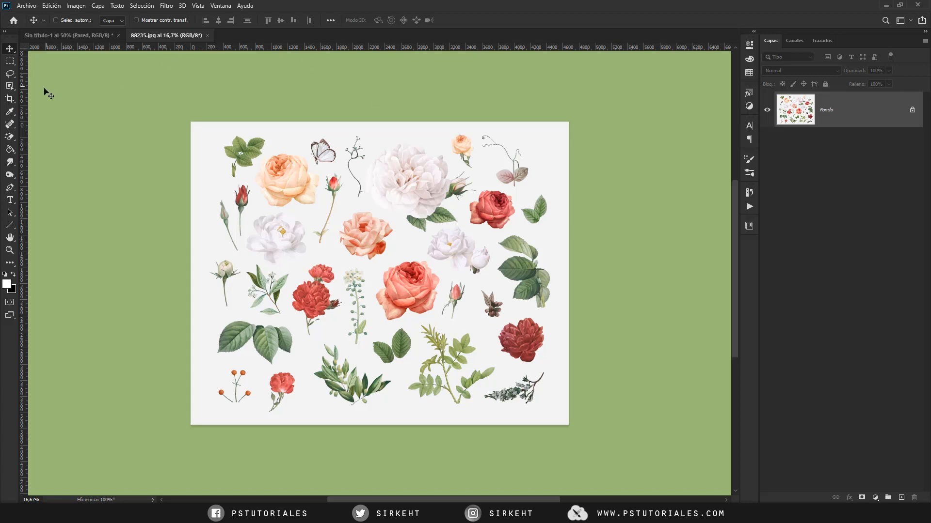
- Try erasing the background of 88235.jpg with the Magic Eraser at tolerance 10, and close the document
left_click(10, 138)
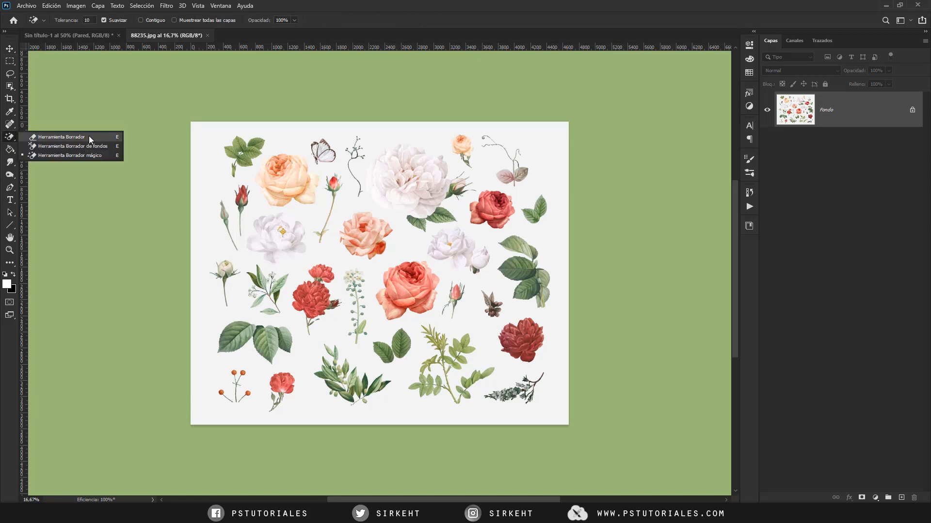
left_click(96, 158)
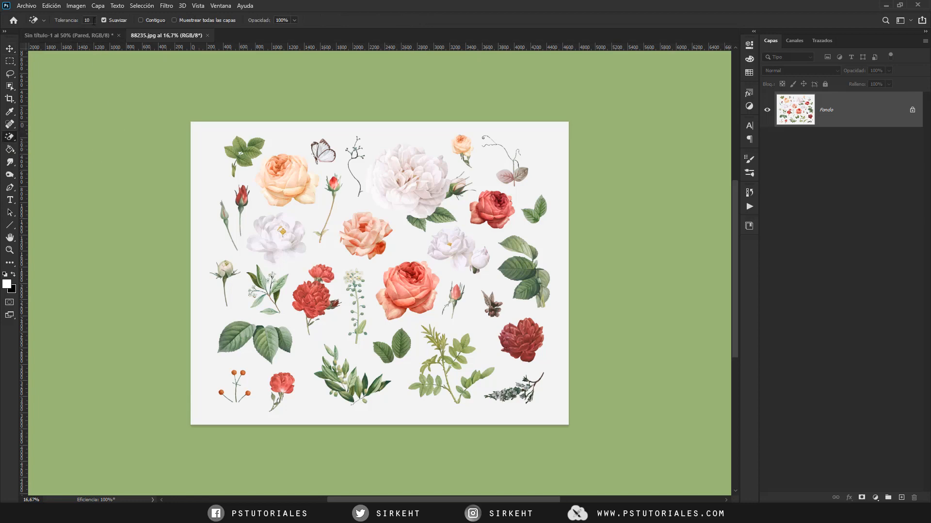
left_click(87, 20)
left_click(335, 332)
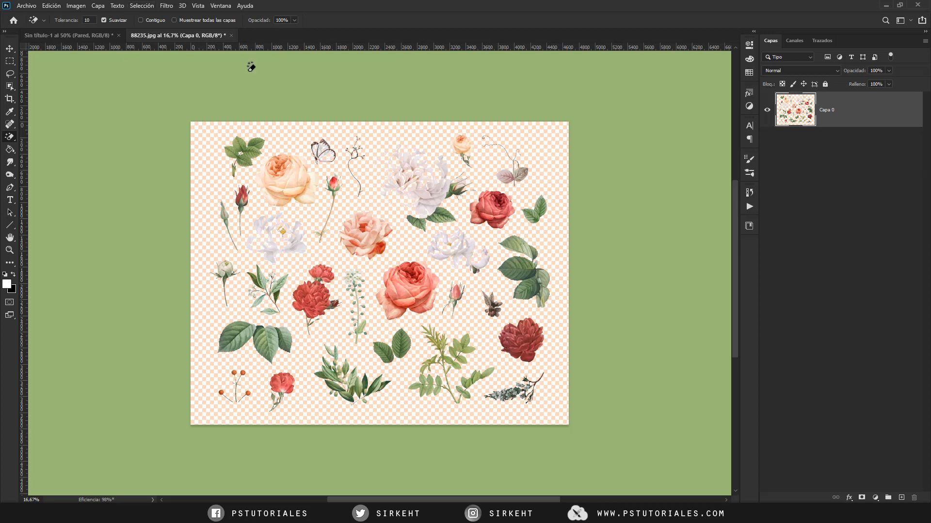
left_click(231, 35)
left_click(479, 190)
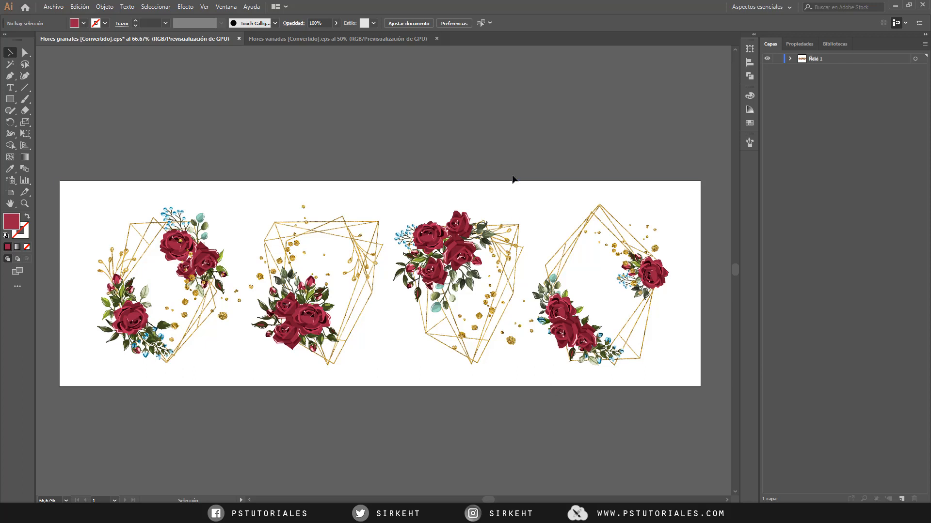
- Switch to Illustrator, compare the Flores variadas and Flores granates documents, and look closely at the third rose frame in Flores granates
left_click(394, 40)
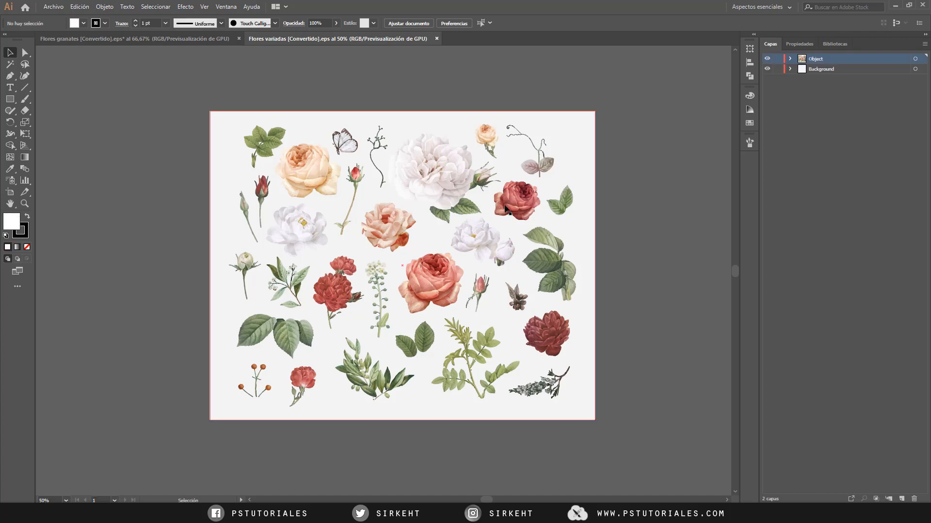
left_click(209, 41)
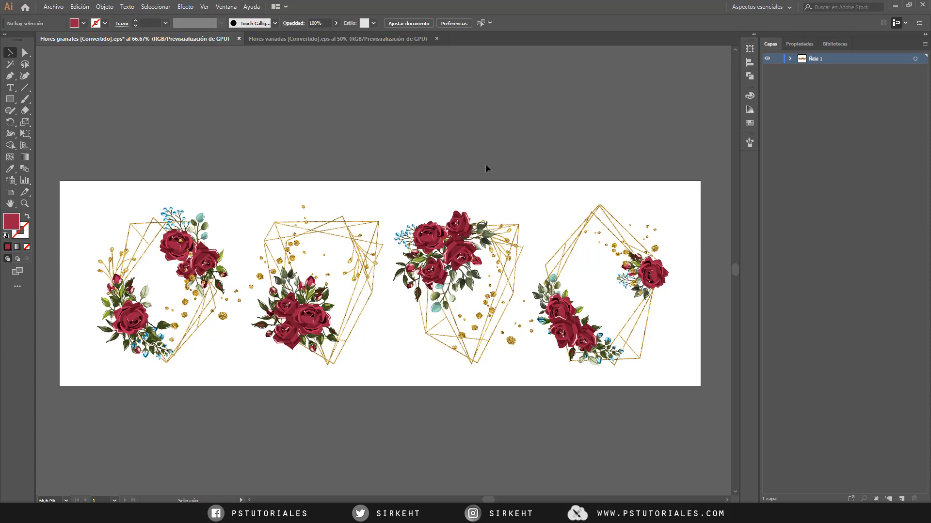
left_click_drag(492, 281, 493, 315)
key("ctrl+z")
scroll(502, 310, "down", 2)
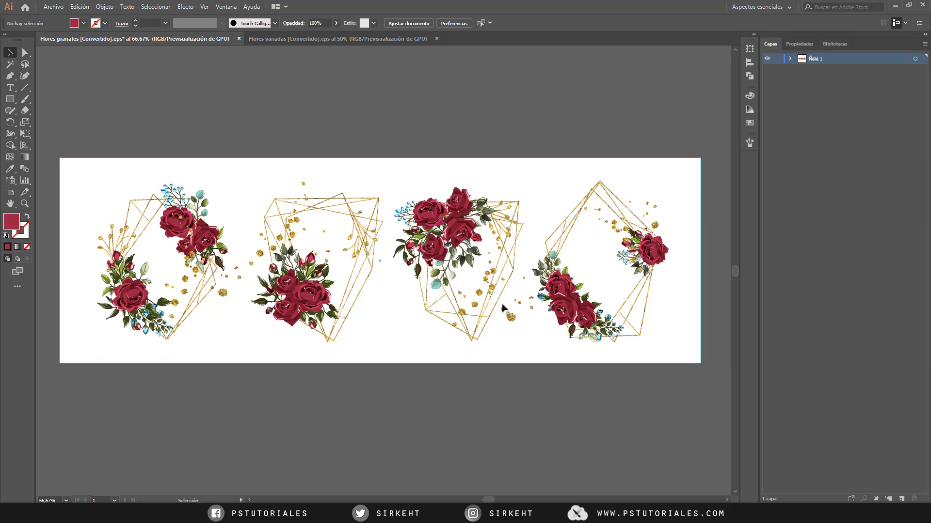
key("ctrl+plus")
key("ctrl+plus")
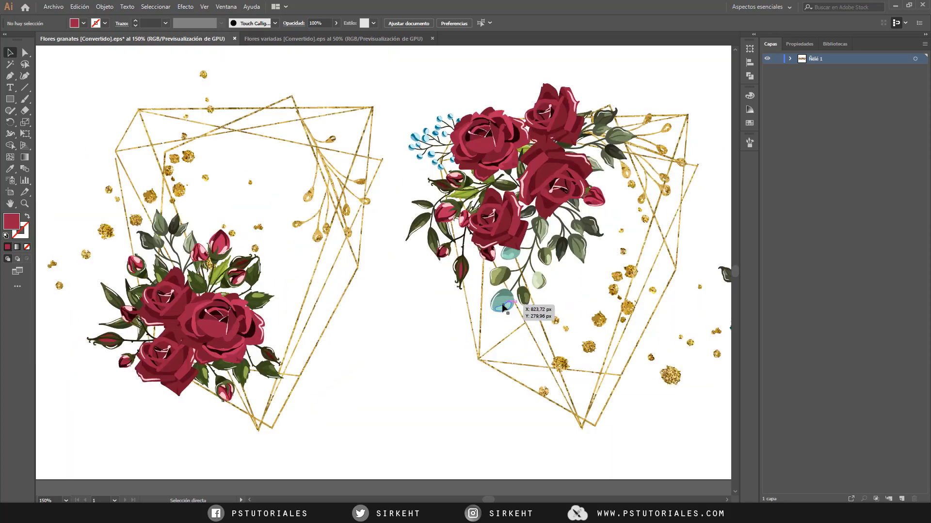
left_click_drag(525, 314, 376, 353)
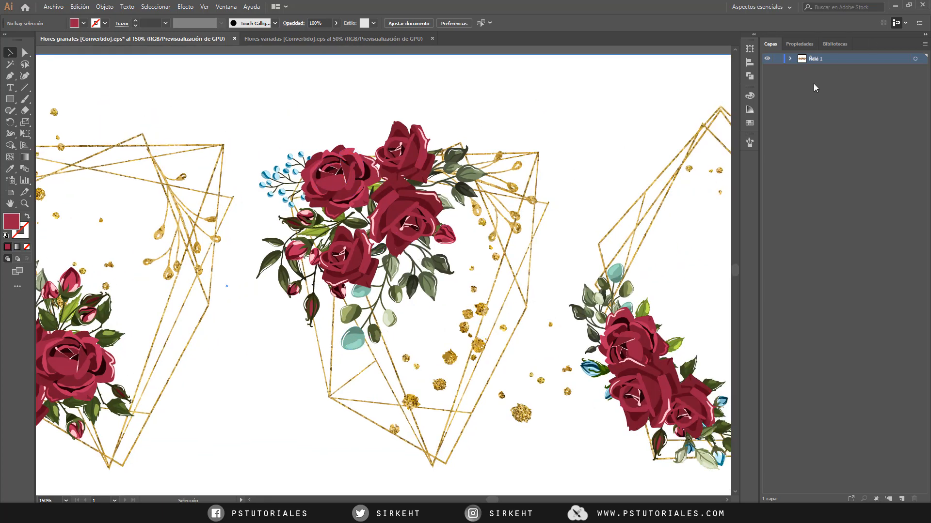
- Examine the groups and paths nested inside the only layer of Flores granates
left_click(789, 59)
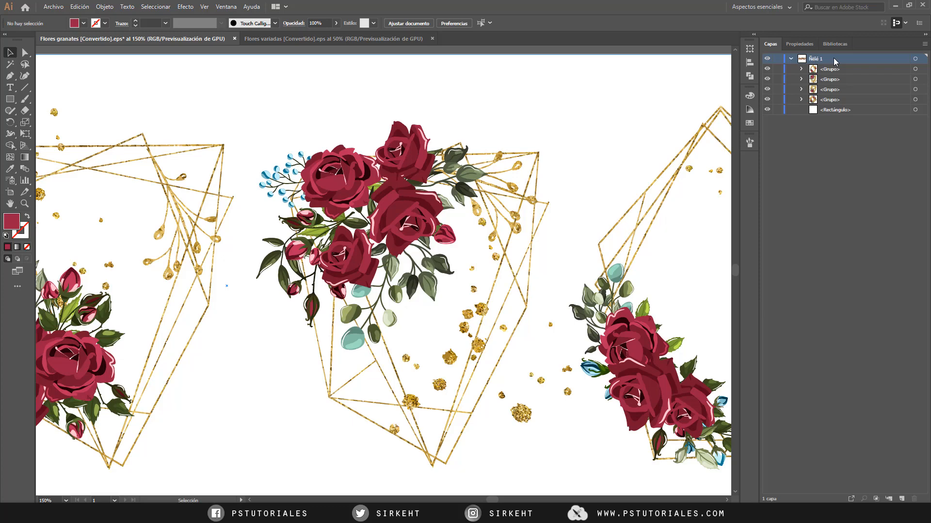
left_click(801, 68, "alt")
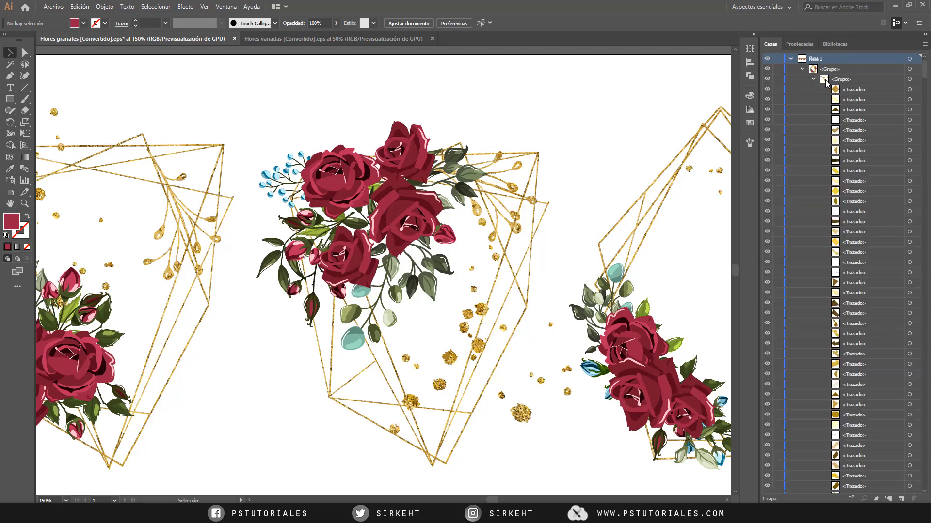
left_click(801, 69)
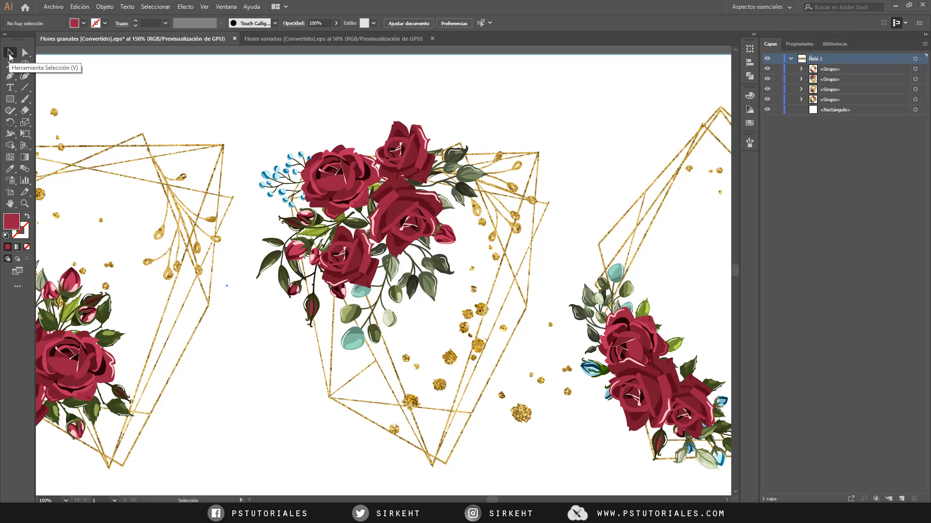
- Ungroup the third floral frame artwork to separate its bouquet from the gold frame and glitter
left_click(335, 186)
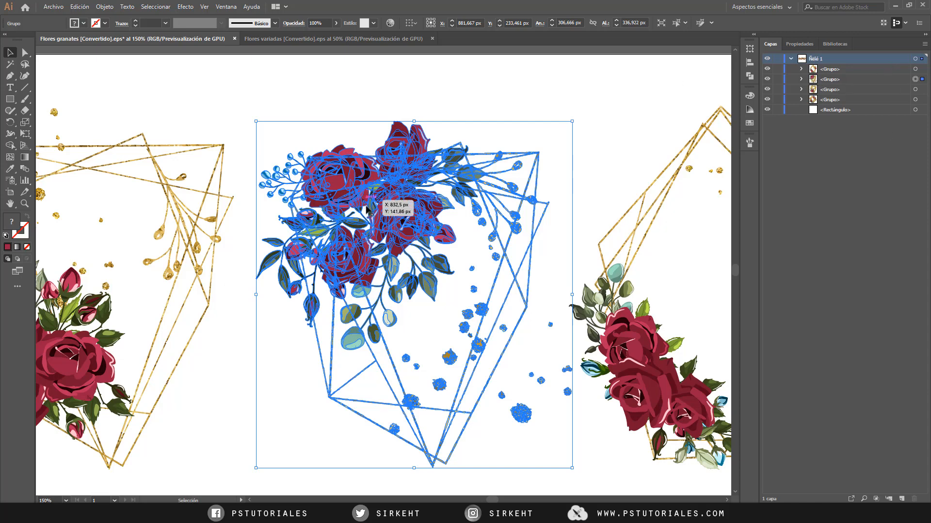
right_click(393, 217)
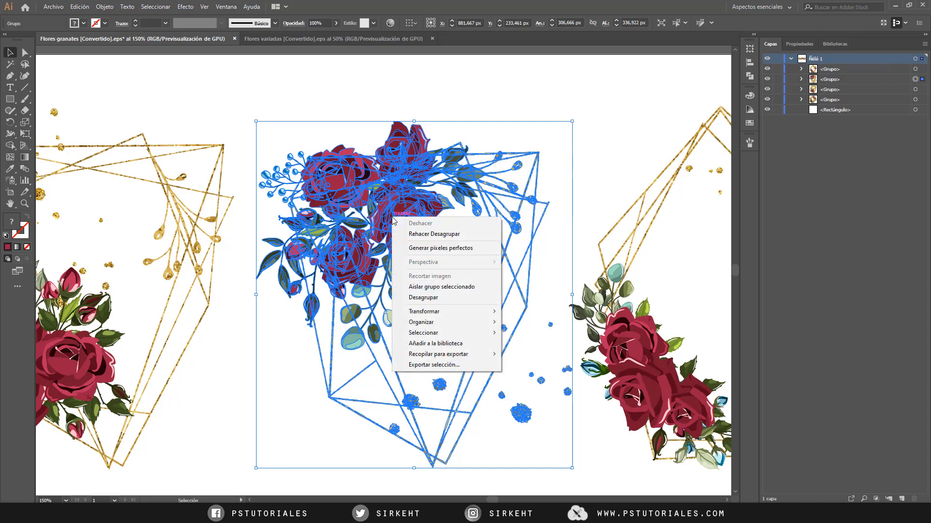
left_click(434, 297)
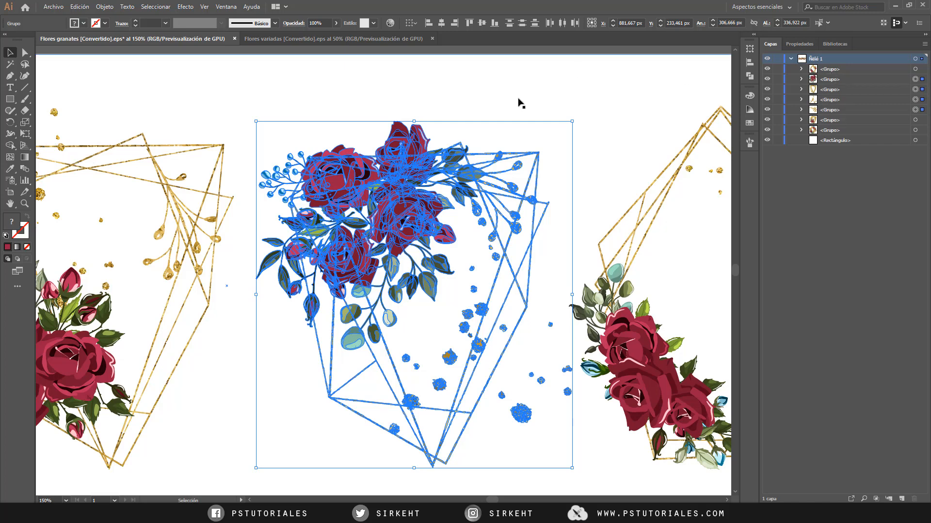
left_click(434, 83)
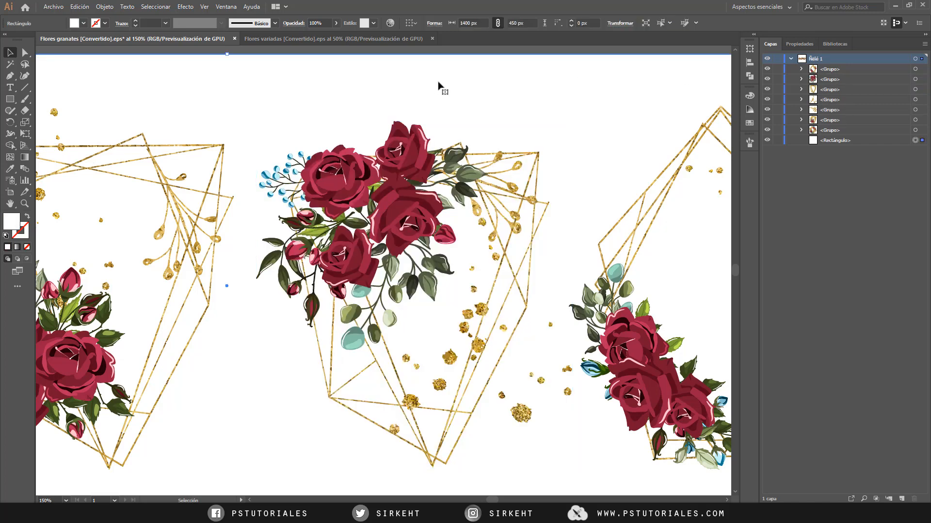
- Move the rose bouquet off its gold frame to the empty area above the artboard, leaving it deselected
left_click(338, 188)
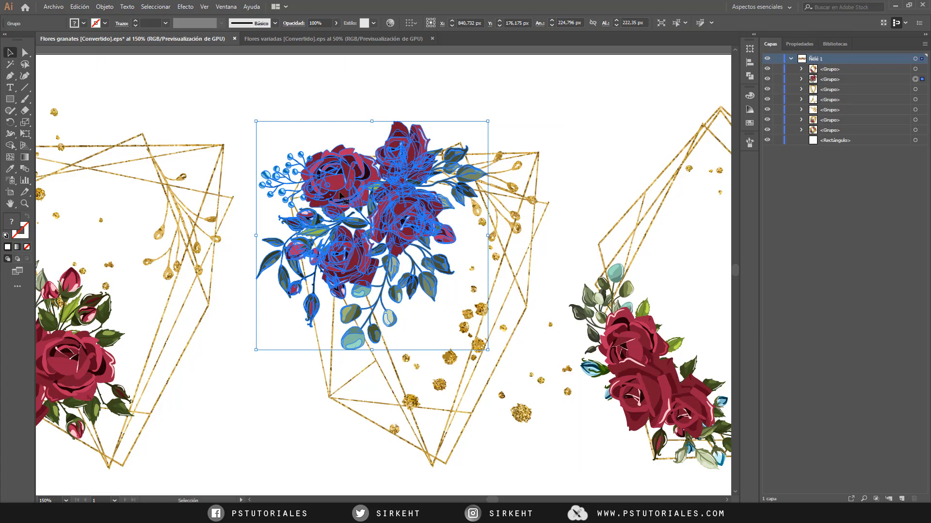
left_click_drag(361, 179, 536, 103)
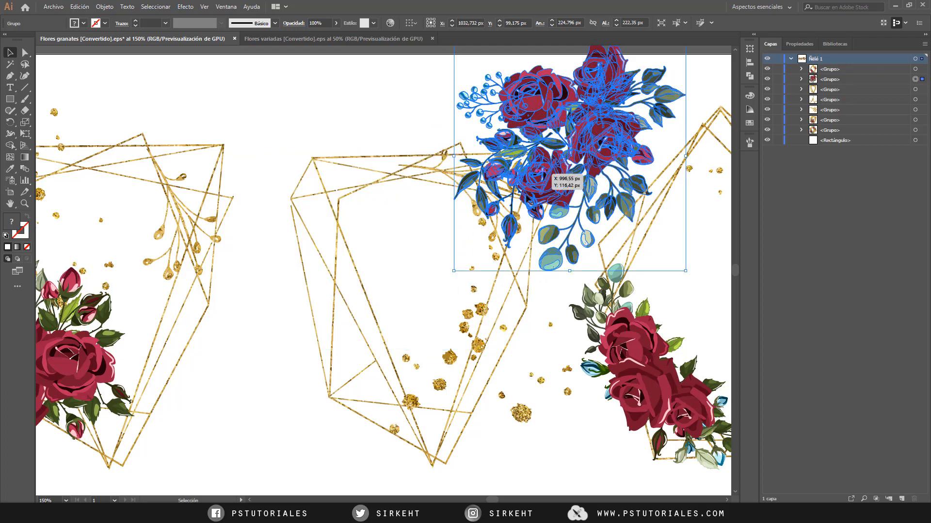
scroll(442, 213, "up", 5)
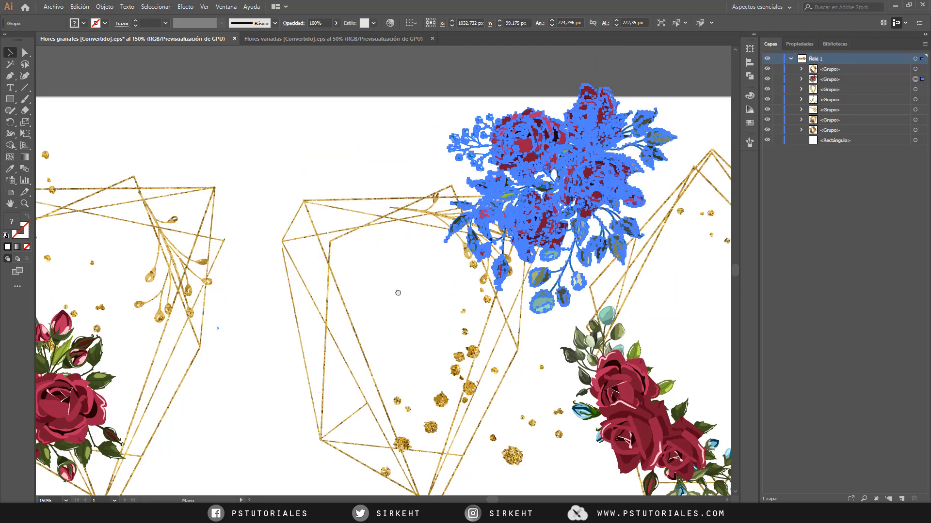
left_click_drag(504, 281, 363, 115)
left_click(548, 152)
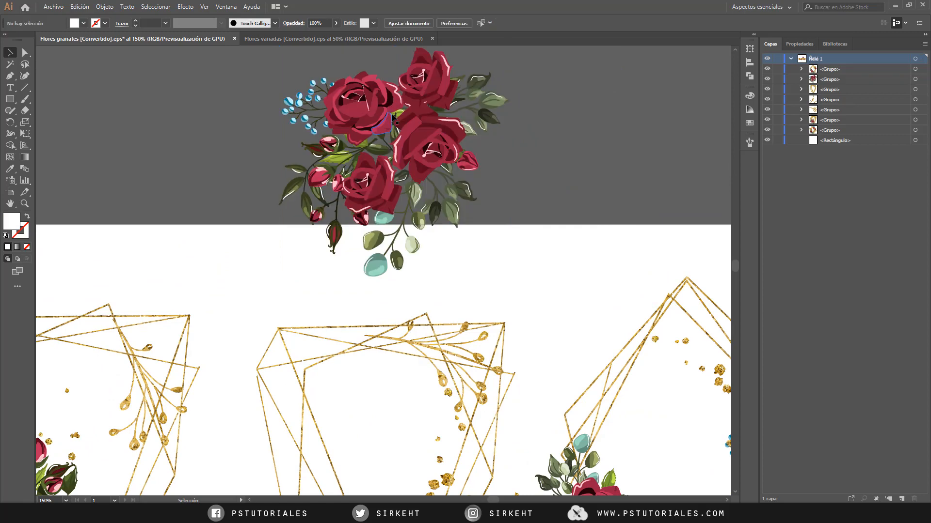
- Ungroup the moved rose bouquet into its individual flowers and leaves
left_click(356, 114)
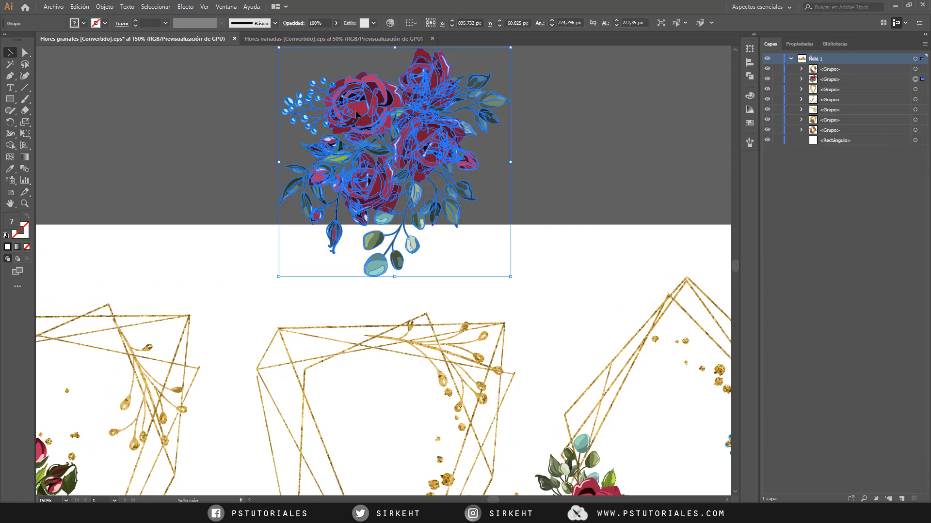
right_click(357, 114)
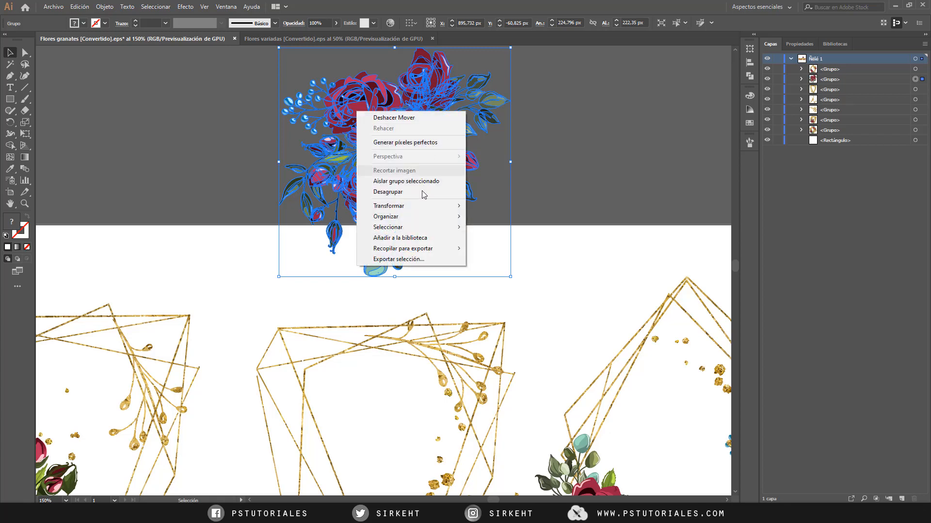
left_click(415, 191)
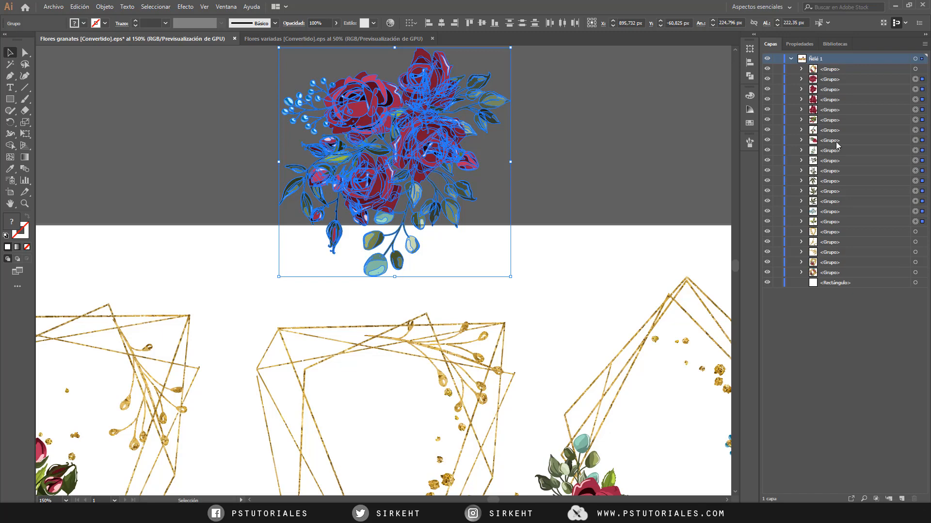
left_click(538, 93)
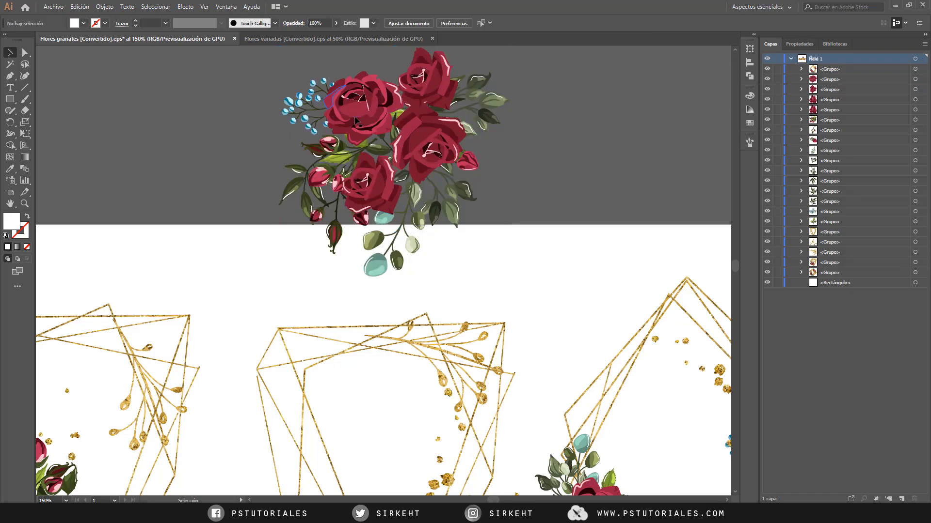
- Move the four large roses away from the foliage, placing two on either side of the bouquet
left_click(357, 114)
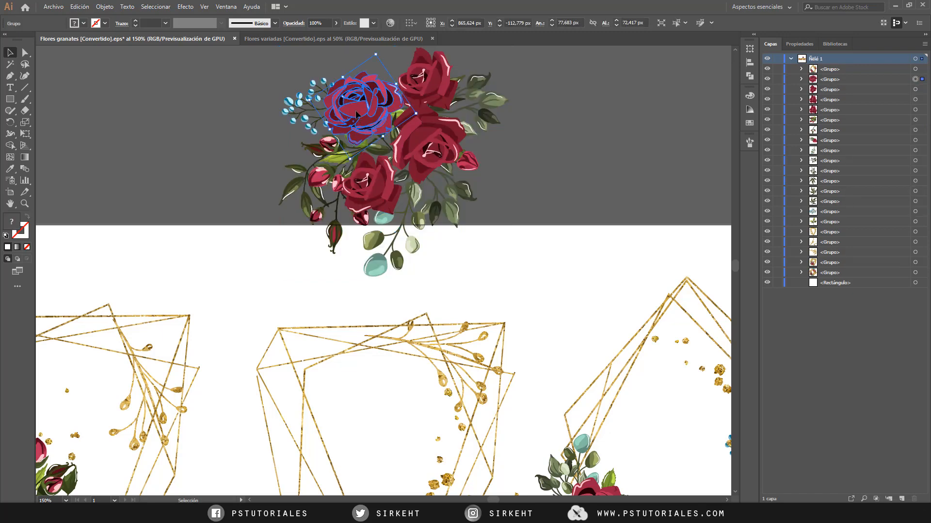
left_click_drag(357, 111, 606, 132)
left_click_drag(439, 80, 282, 101)
left_click_drag(384, 176, 281, 206)
left_click_drag(353, 165, 554, 215)
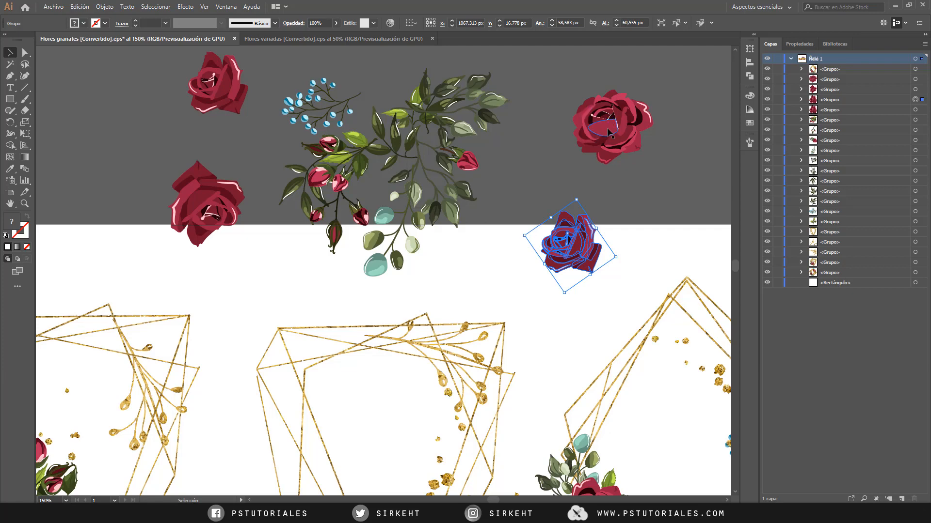
- Ungroup the small rose to the lower right of the foliage and recolor one of its petals to pink E28AA6
right_click(569, 240)
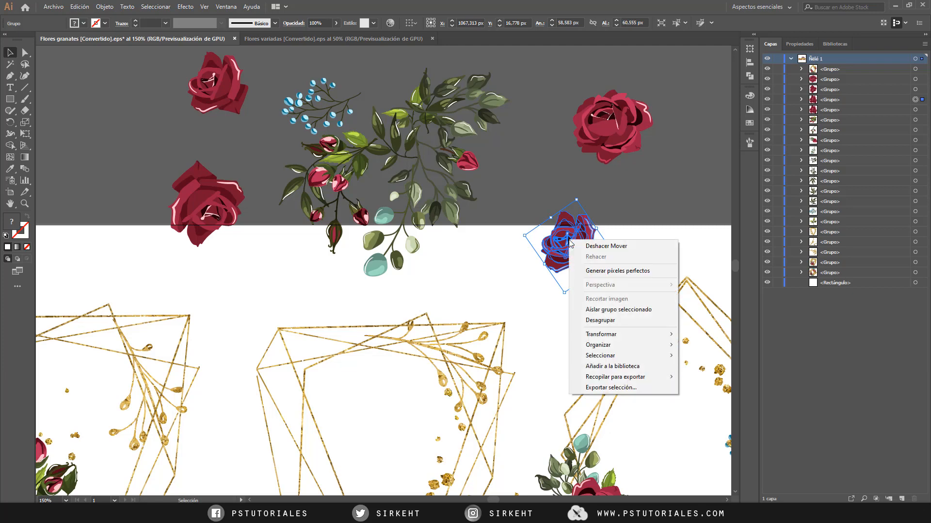
left_click(600, 321)
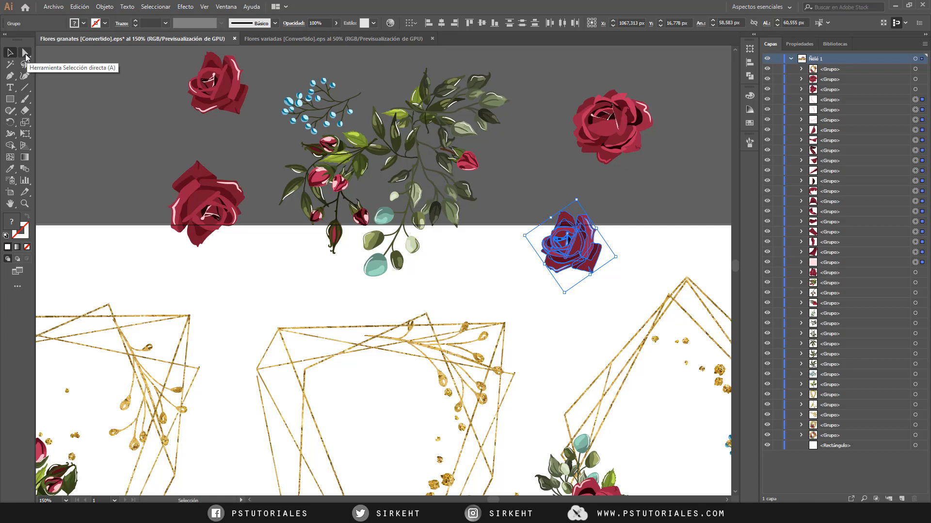
left_click(26, 53)
left_click(617, 193)
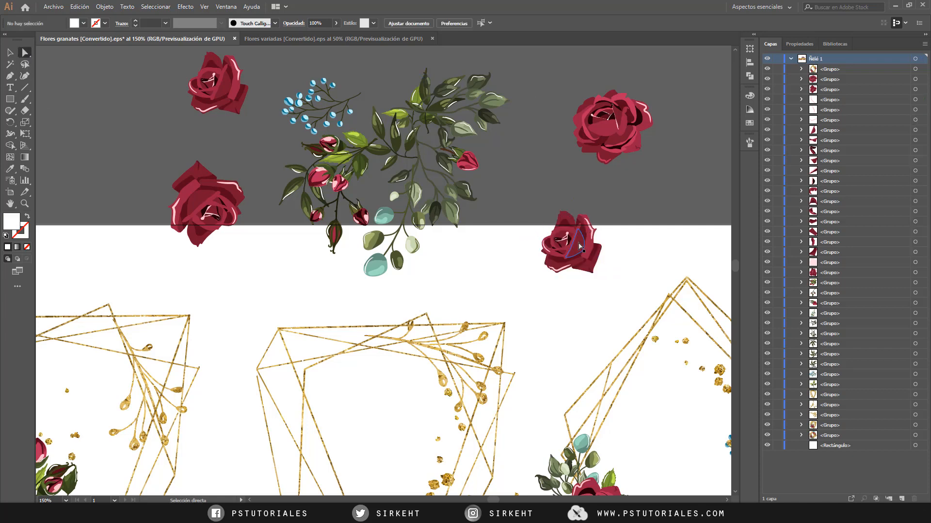
left_click(580, 247)
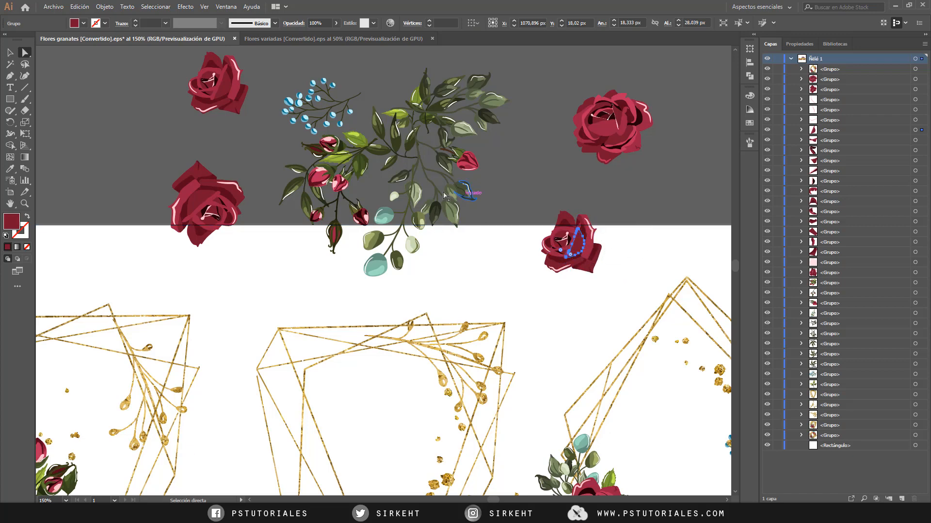
double_click(12, 222)
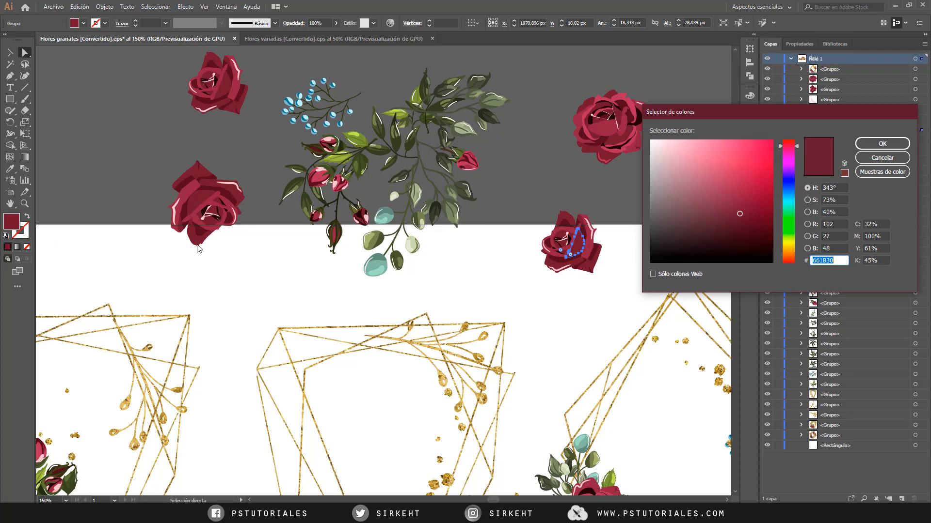
left_click_drag(714, 175, 698, 153)
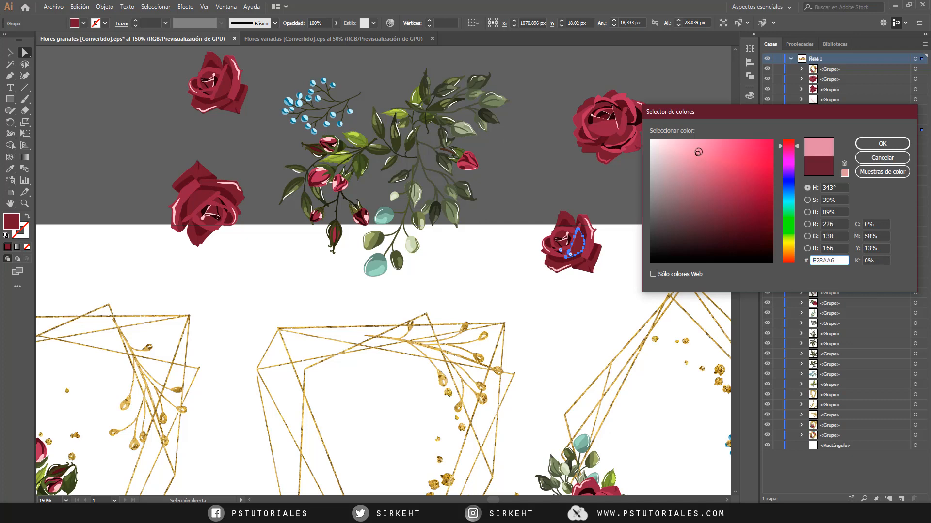
left_click(882, 144)
left_click(650, 248)
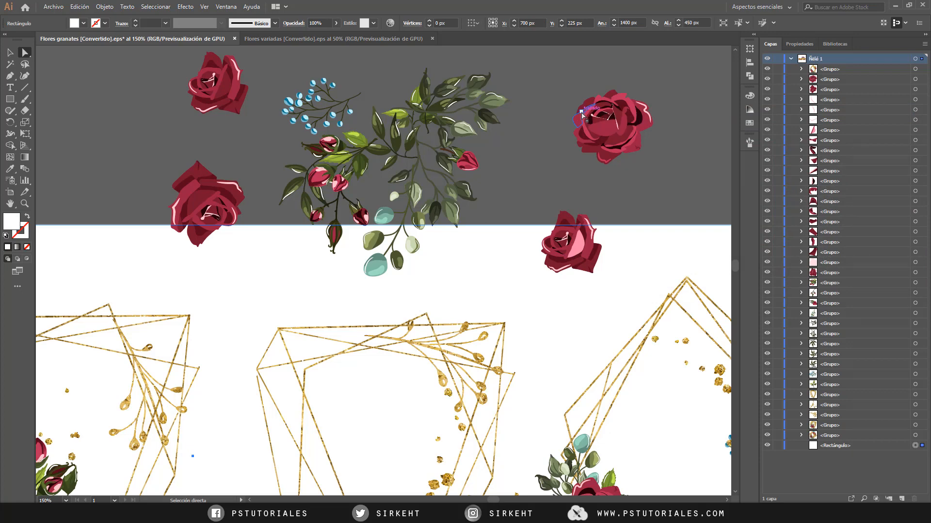
- Copy the whole large rose at the upper right of the ungrouped bouquet to the clipboard
left_click(10, 51)
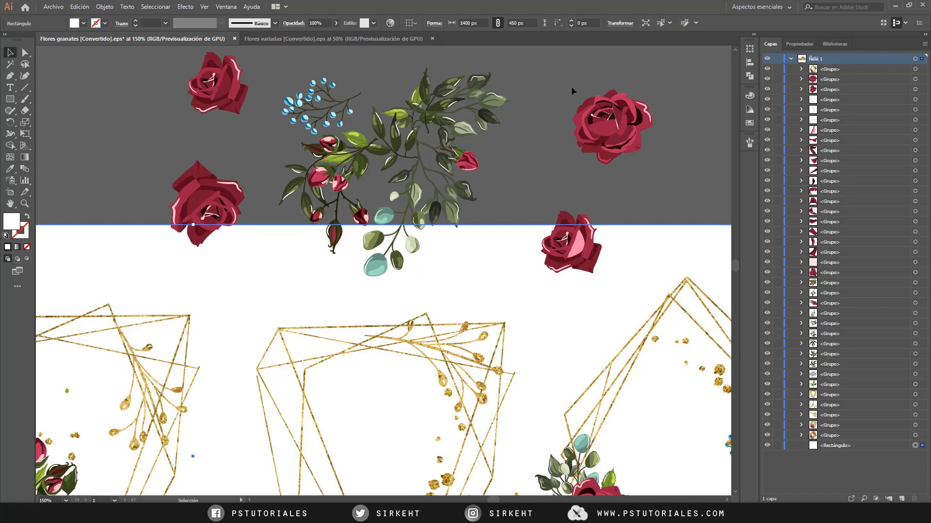
left_click(619, 139)
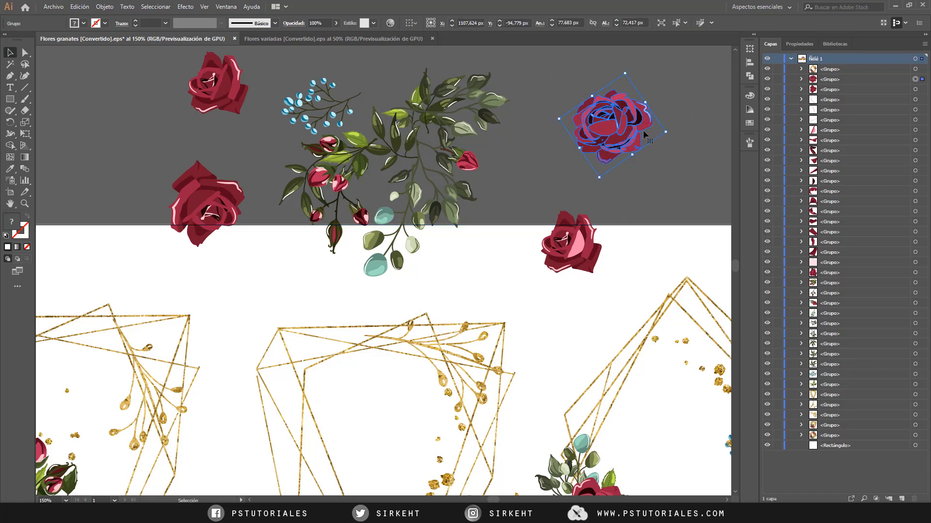
key("a")
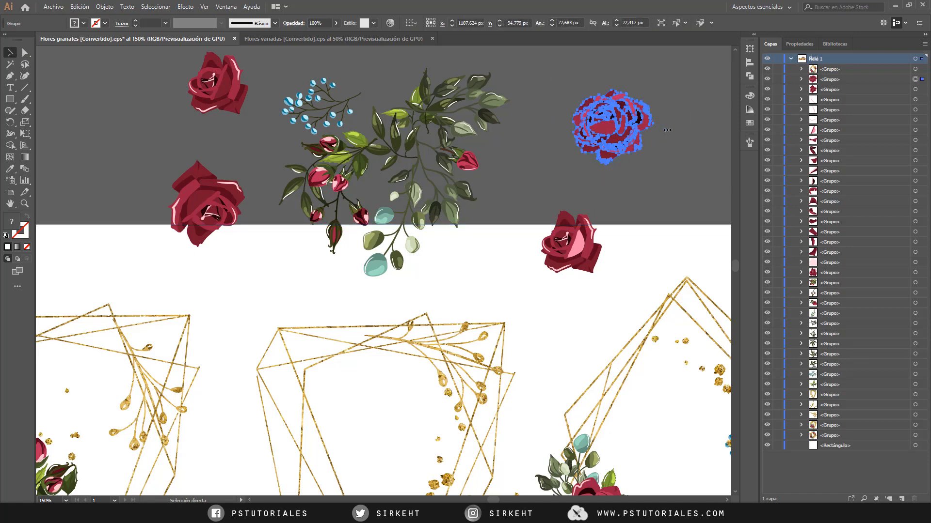
key("v")
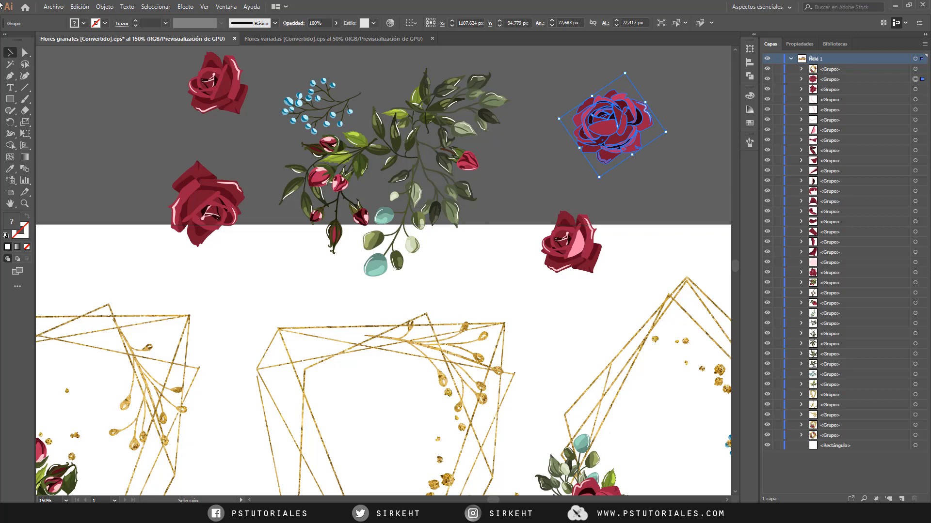
left_click(81, 7)
left_click(92, 54)
- Switch to Photoshop, paste the copied rose as a smart object and enlarge it in the upper-left part of the canvas
key("alt+Tab")
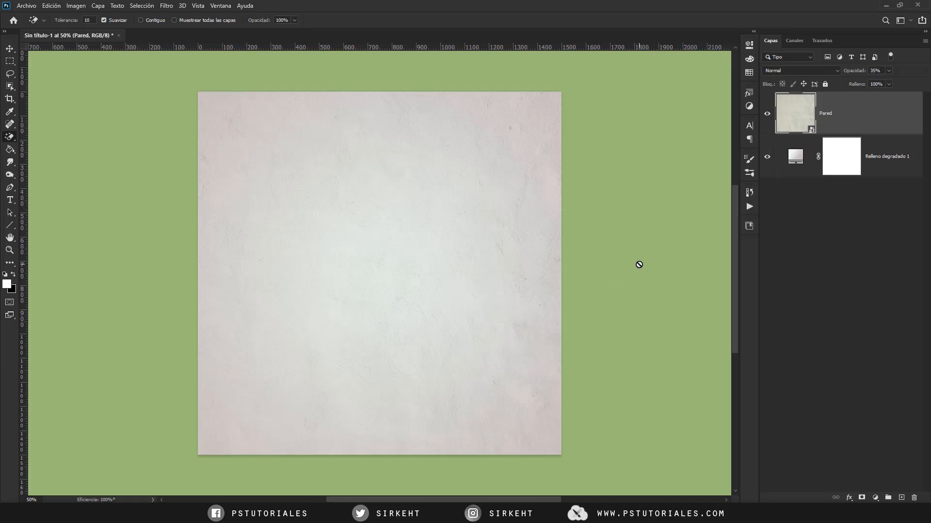
key("ctrl+v")
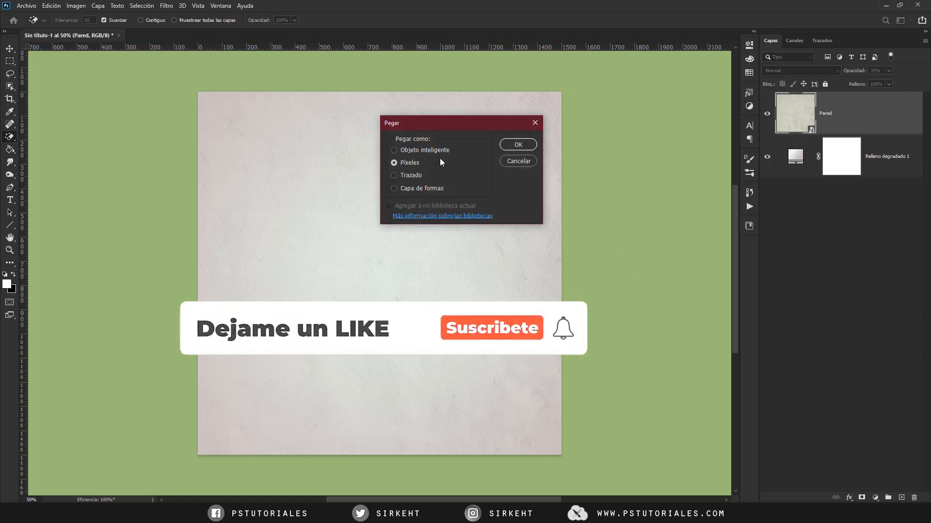
left_click(394, 150)
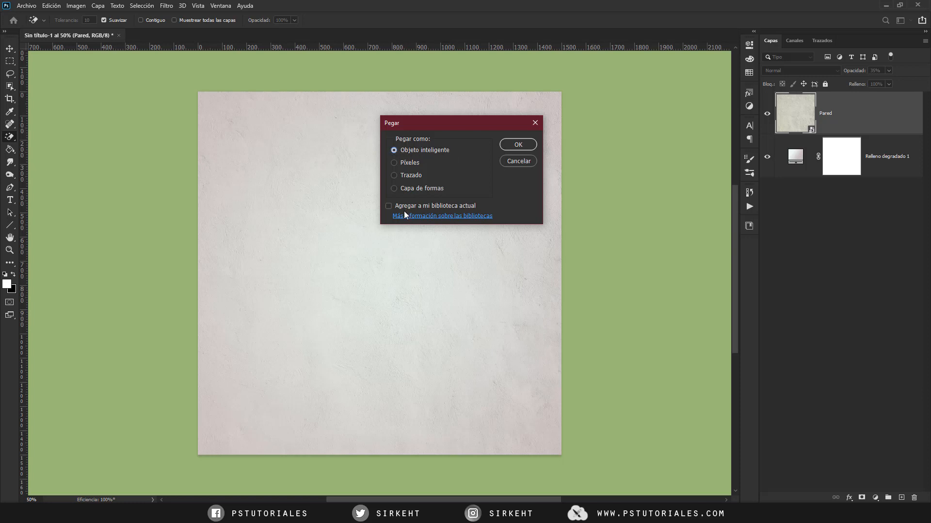
left_click(521, 145)
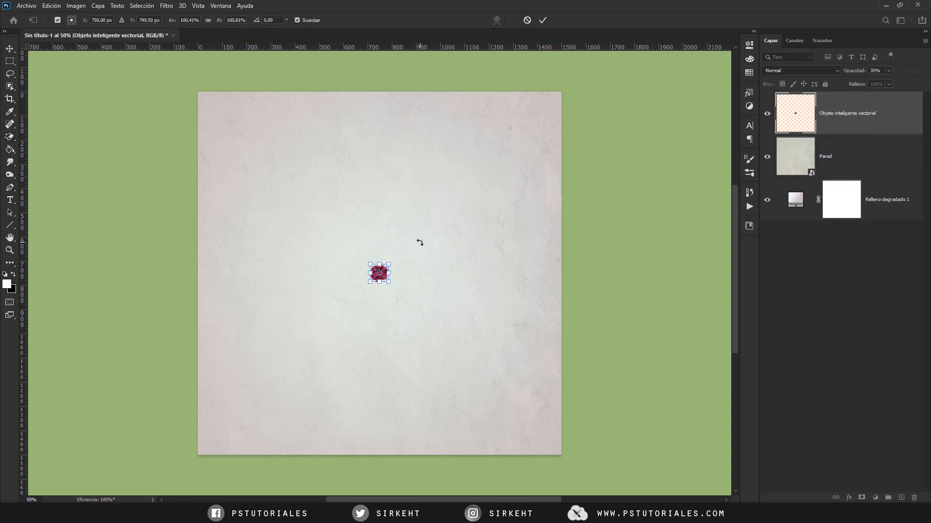
left_click_drag(390, 264, 449, 205)
mouse_move(402, 273)
left_mouse_down()
mouse_move(365, 209)
mouse_move(338, 214)
left_mouse_up()
key("Return")
key("e")
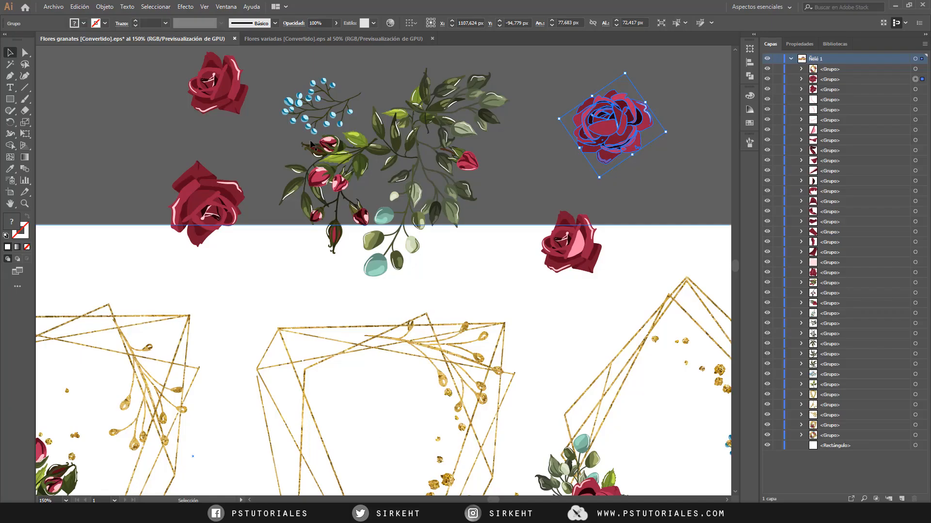
- Close the Flores granates document in Illustrator without saving its changes
left_click(345, 110)
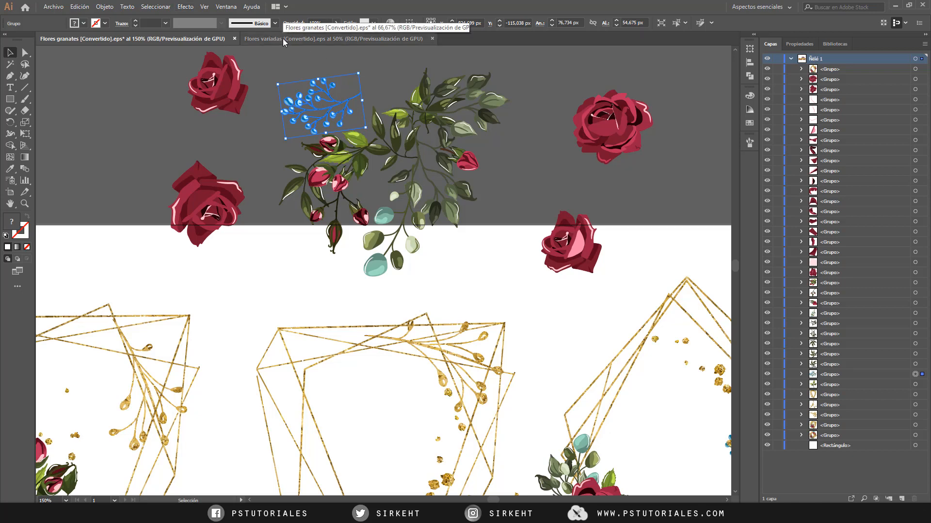
left_click(234, 39)
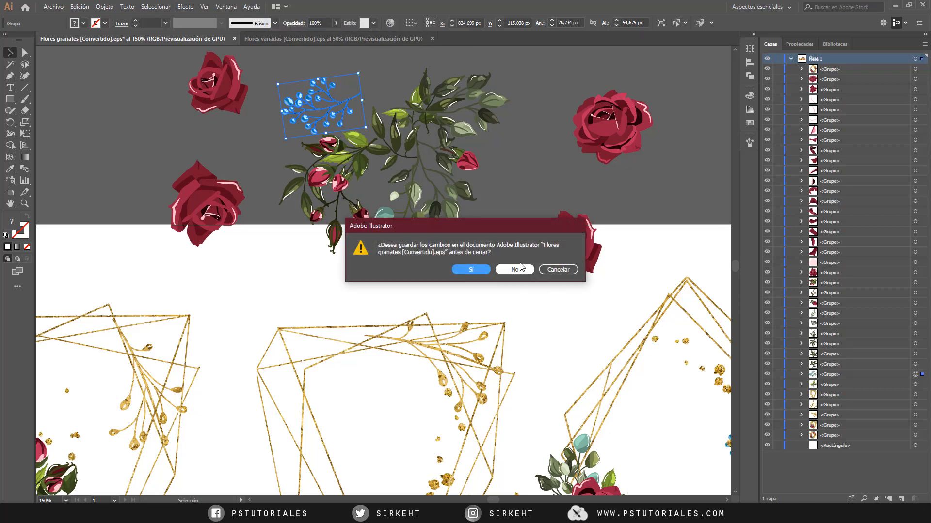
left_click(516, 270)
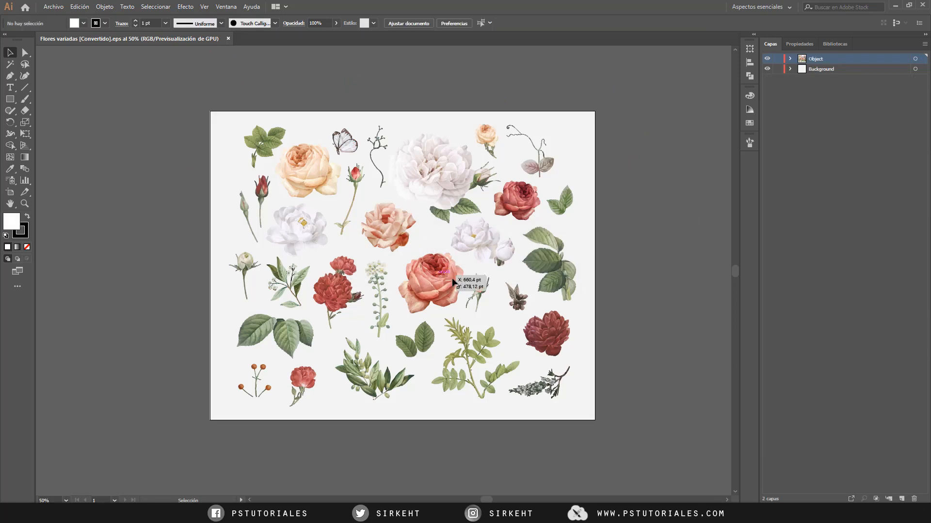
- Copy the large leaf branch near the right edge of the Flores variadas artboard
left_click(435, 282)
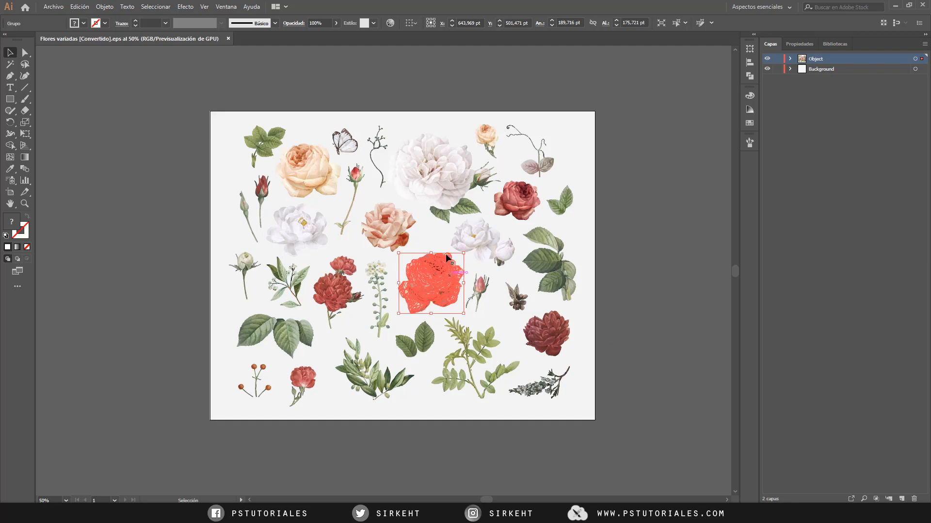
left_click(693, 194)
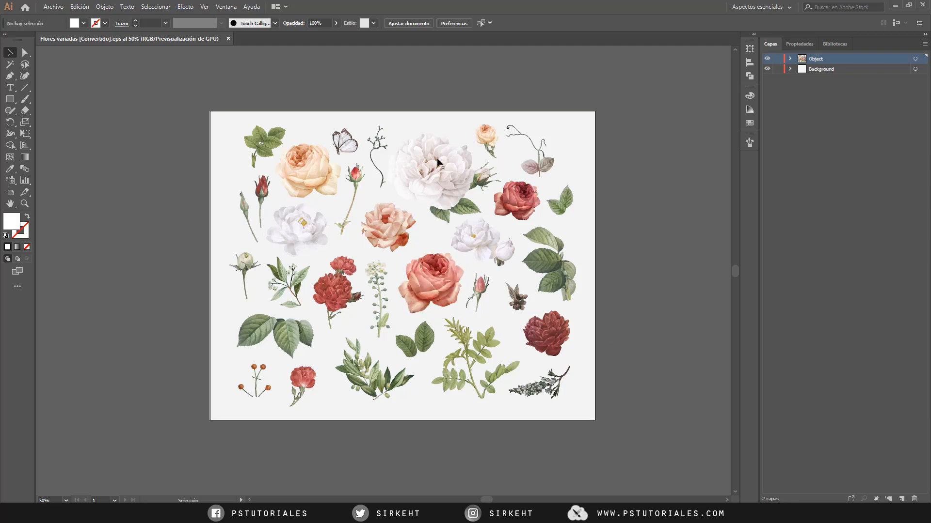
left_click(556, 266)
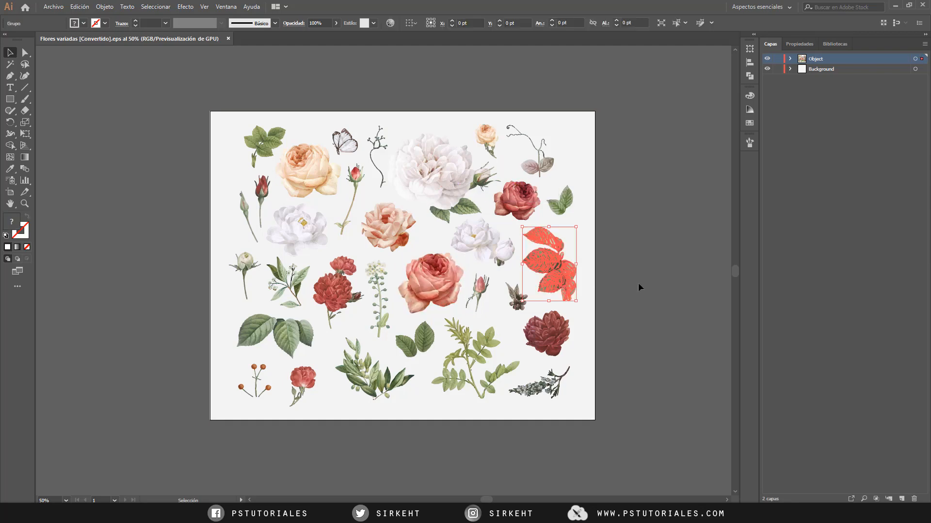
key("ctrl+c")
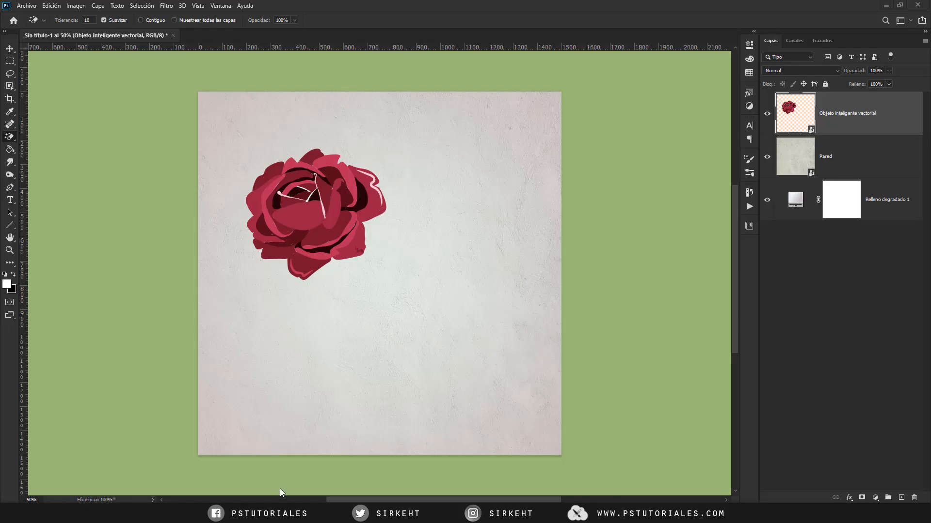
- In Photoshop, delete the red rose layer and paste the copied leaf branch as a smart object above Pared
left_click_drag(852, 121, 913, 497)
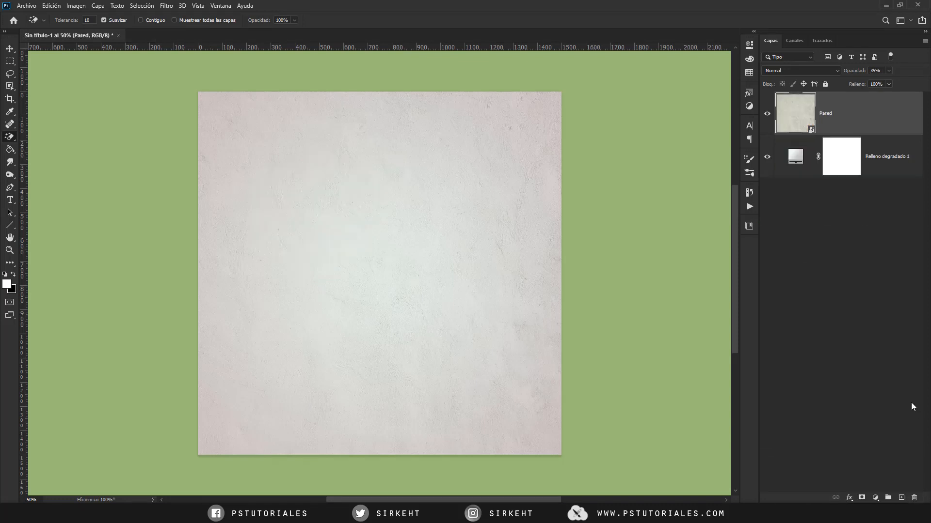
key("ctrl+v")
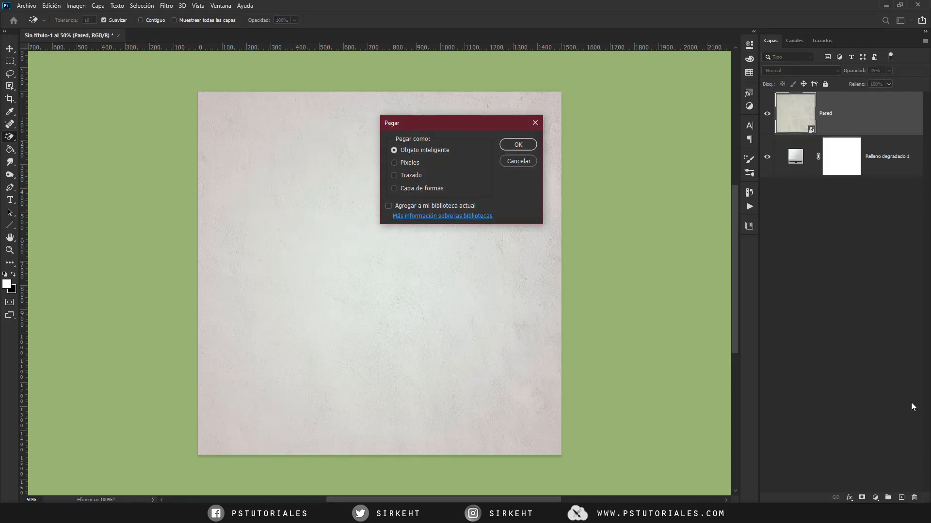
left_click(518, 145)
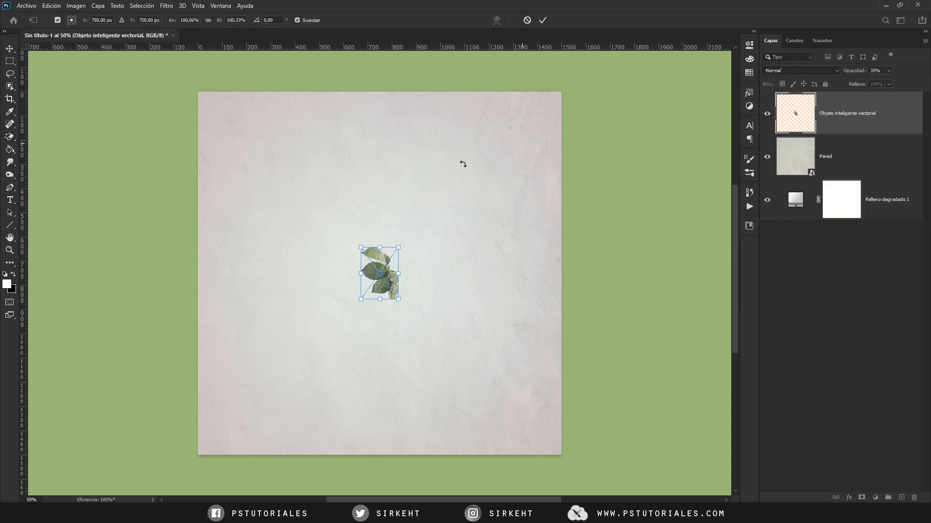
- Enlarge and rotate the pasted leaf branch, placing it in the lower-right part of the canvas
left_click_drag(400, 246, 286, 274)
left_click_drag(423, 283, 519, 334)
key("Return")
key("e")
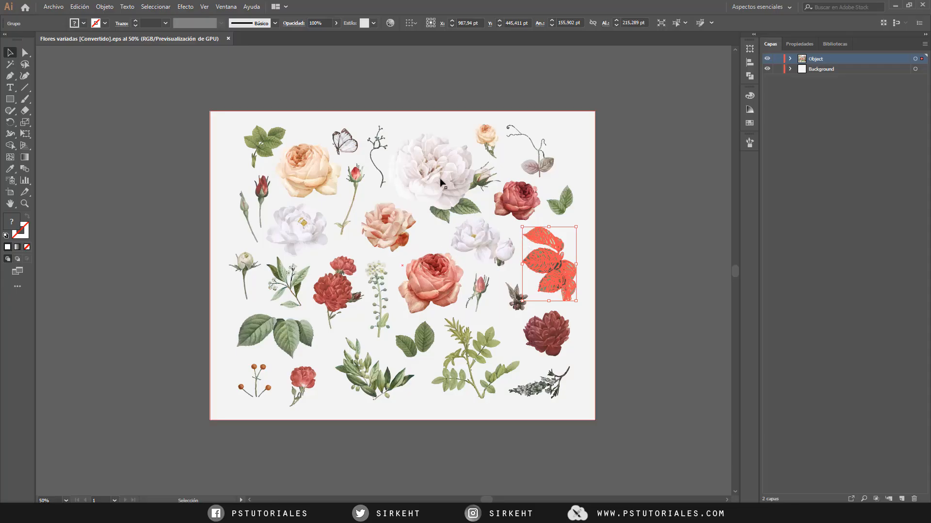
- Copy the large white rose with its bud from Illustrator and paste it into the Photoshop composition as a smart object
left_click(453, 201)
key("a")
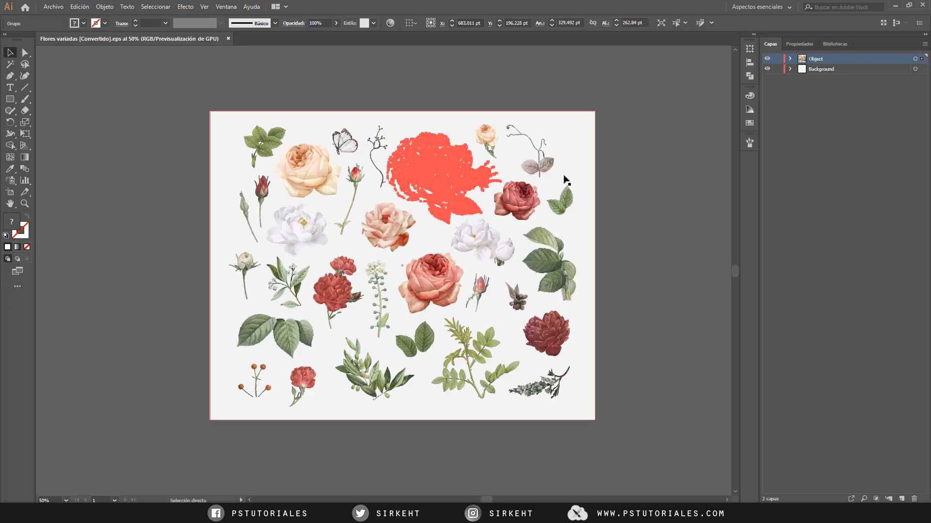
key("v")
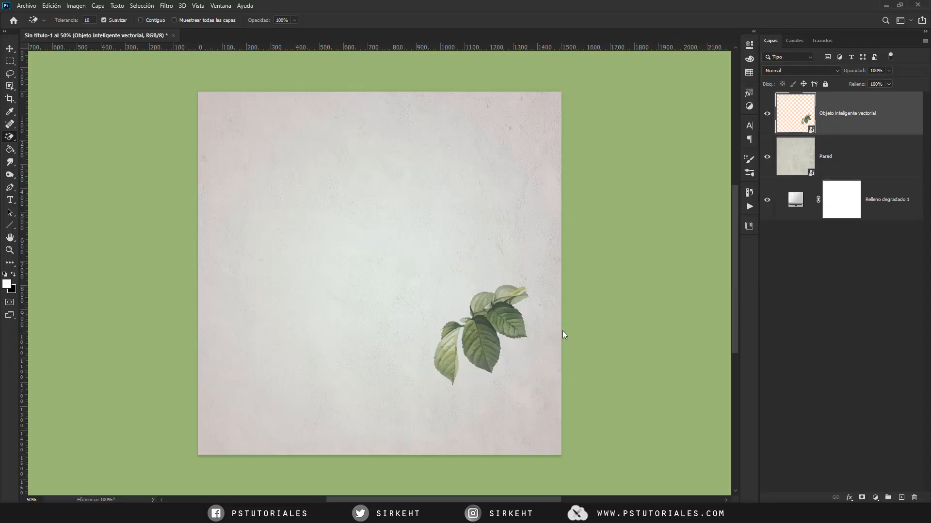
key("ctrl+v")
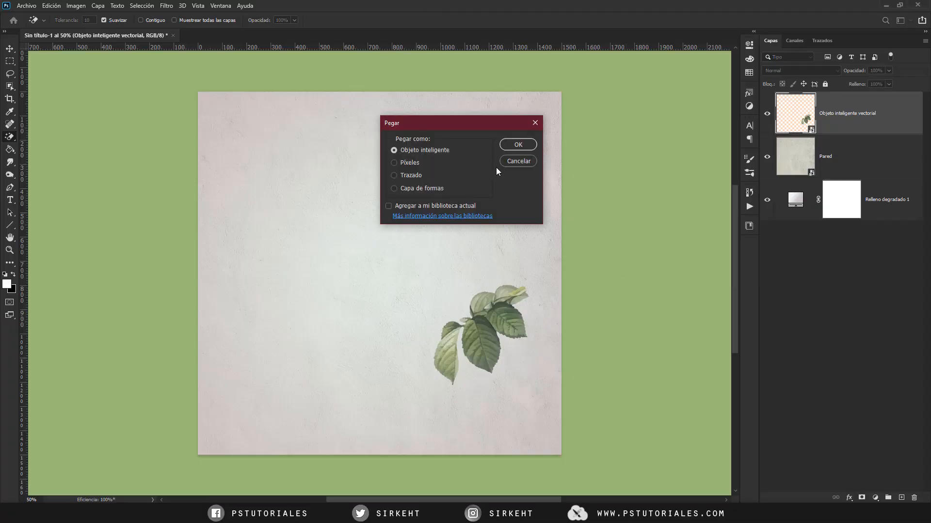
left_click(515, 147)
- Scale the white rose to about 192%, rotate it to about -73° and place it over the leaf branch on the right
left_click_drag(417, 243, 347, 183)
left_click_drag(378, 306, 459, 307)
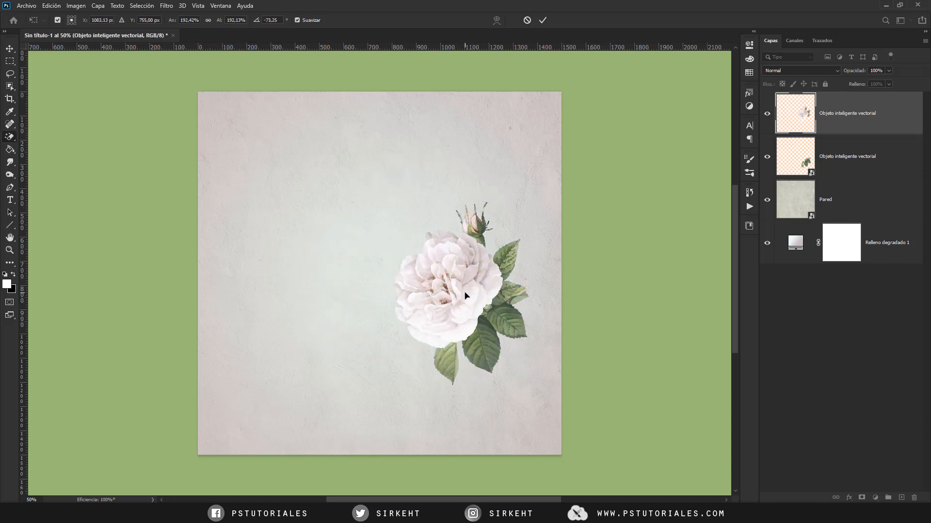
key("Return")
key("e")
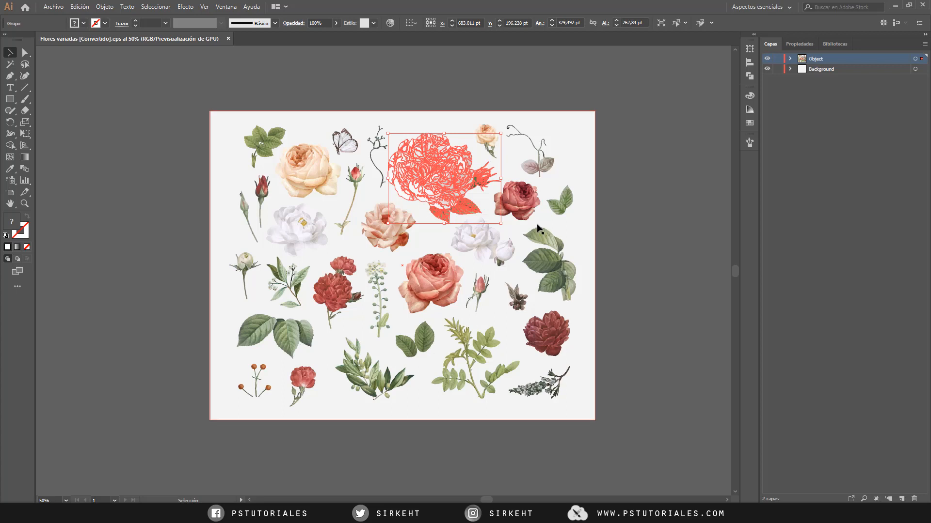
- Copy Illustrator's lower-left leaf sprig into Photoshop as a smart object, rotated and placed in the upper-left part of the canvas
left_click(300, 341)
left_click(300, 341, "ctrl")
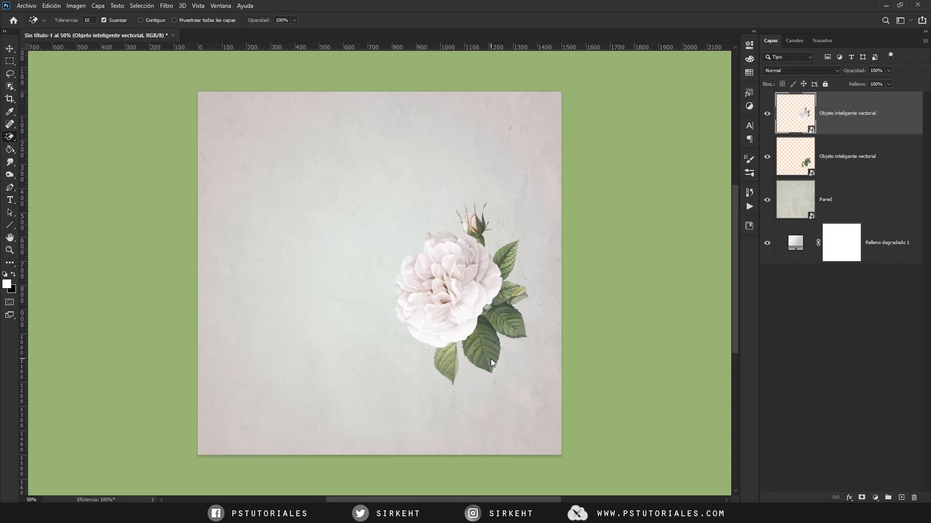
key("ctrl+v")
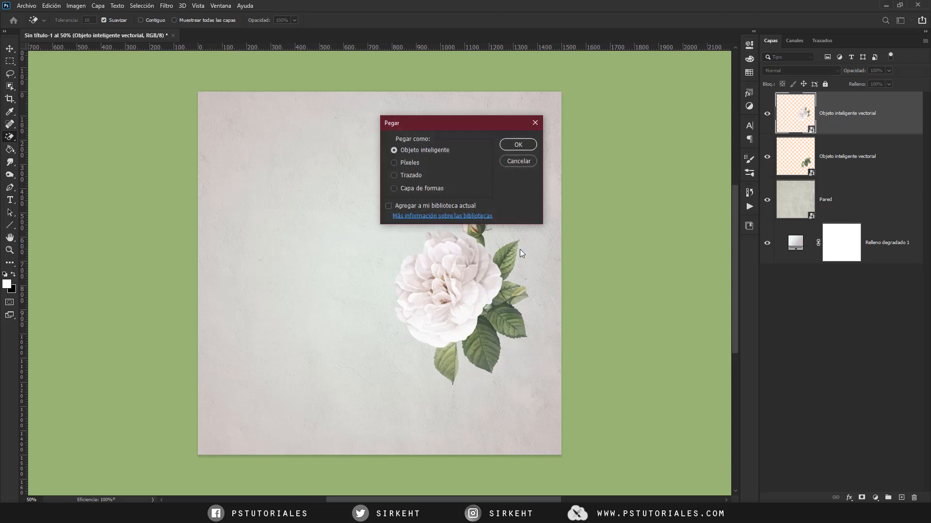
left_click(516, 145)
mouse_move(411, 250)
left_mouse_down()
mouse_move(433, 239)
mouse_move(401, 334)
mouse_move(391, 301)
mouse_move(329, 222)
mouse_move(289, 209)
left_mouse_up()
key("Return")
key("e")
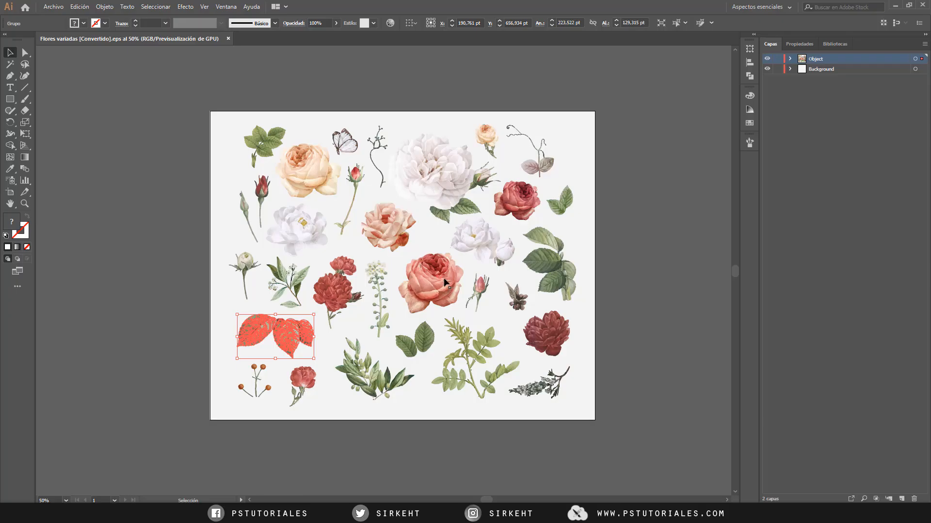
- Copy Illustrator's large coral rose into Photoshop as a smart object, enlarged and rotated over the upper-left leaves
left_click(445, 284)
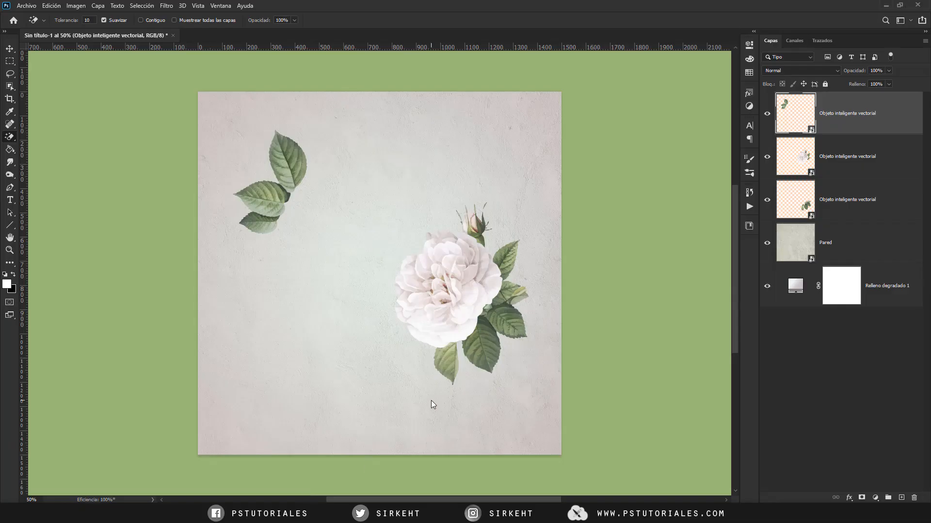
key("ctrl+v")
left_click(518, 145)
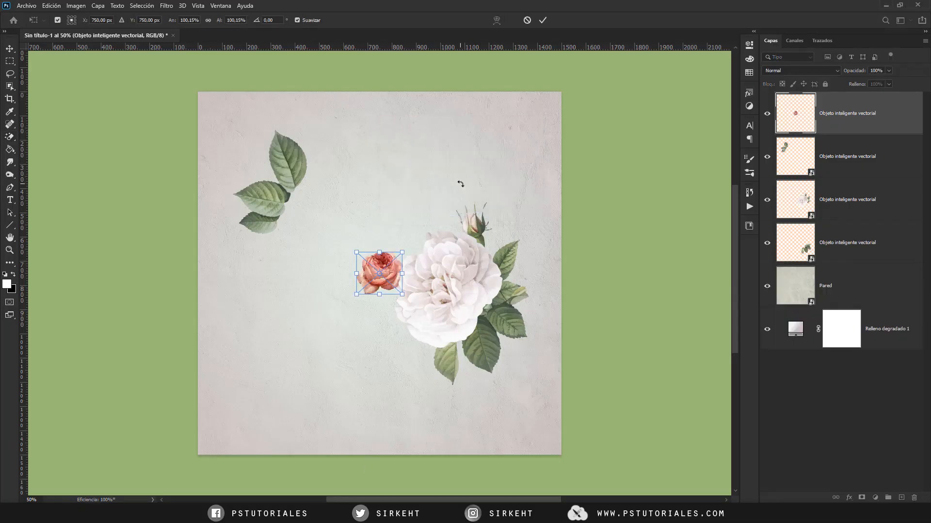
left_click_drag(403, 252, 315, 224)
key("Return")
key("e")
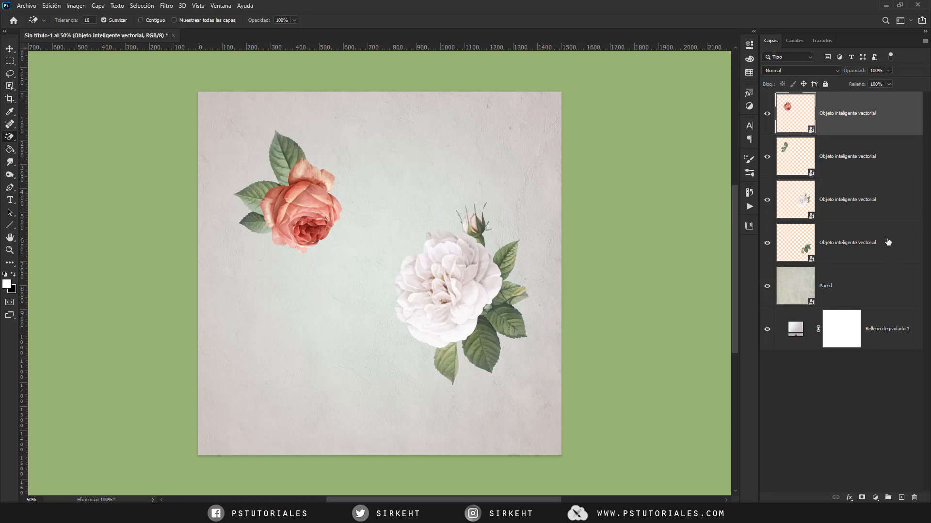
- Mark both leaf smart object layers with the green (Verde) label color
left_click(875, 255)
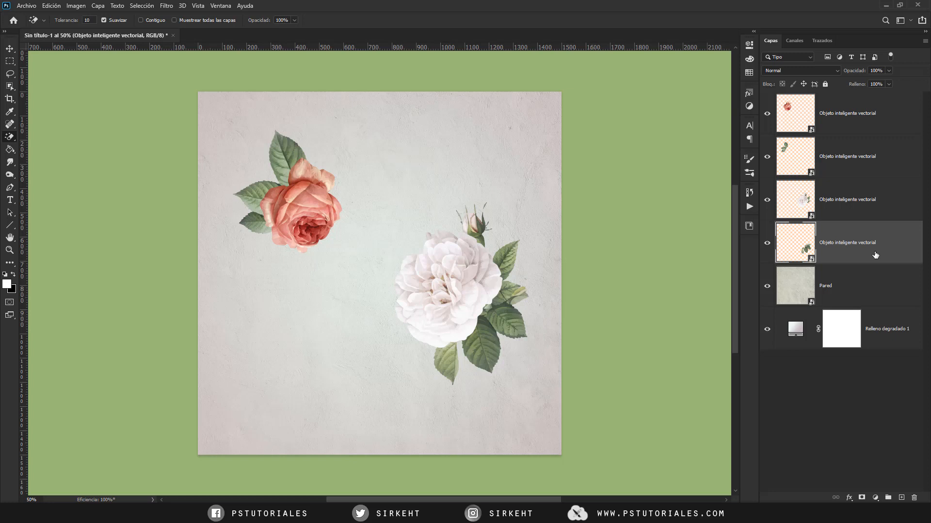
left_click(838, 168, "ctrl")
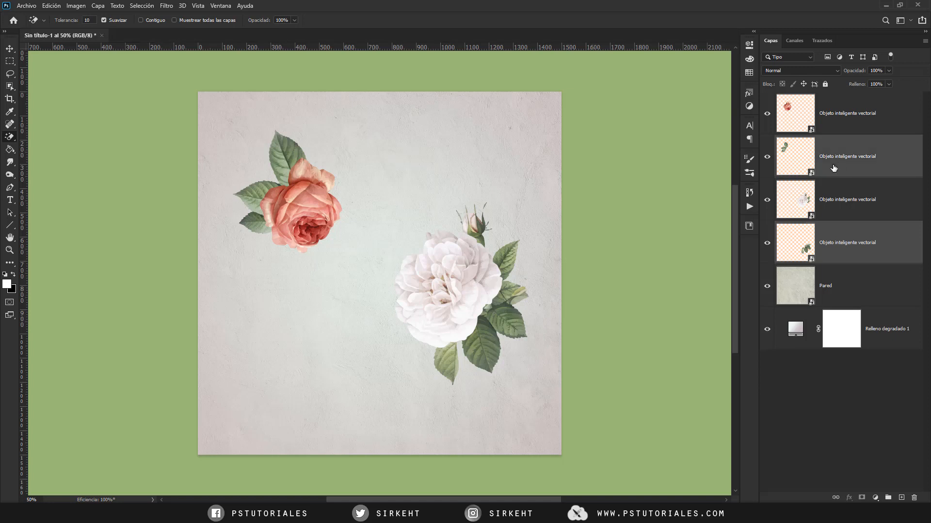
right_click(768, 163)
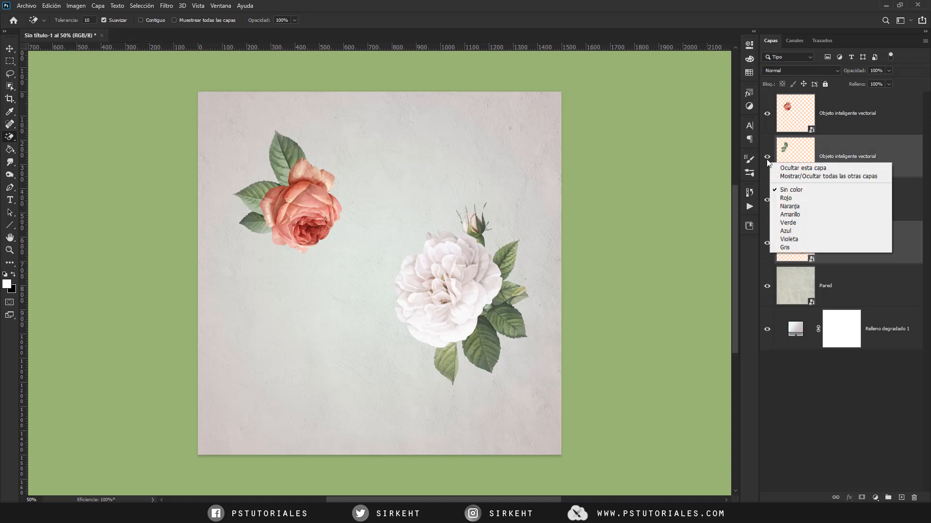
left_click(787, 222)
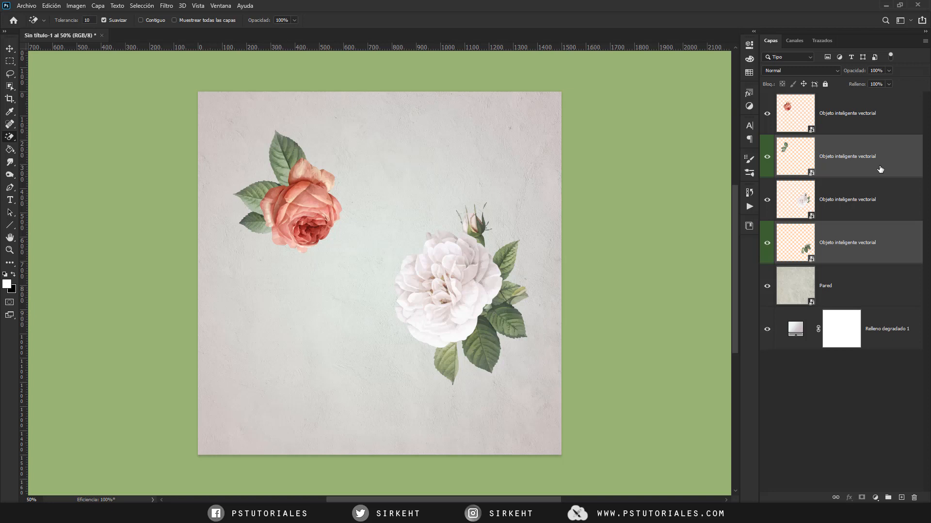
- Mark the coral rose and white rose smart object layers with the orange (Naranja) label color
left_click(866, 202)
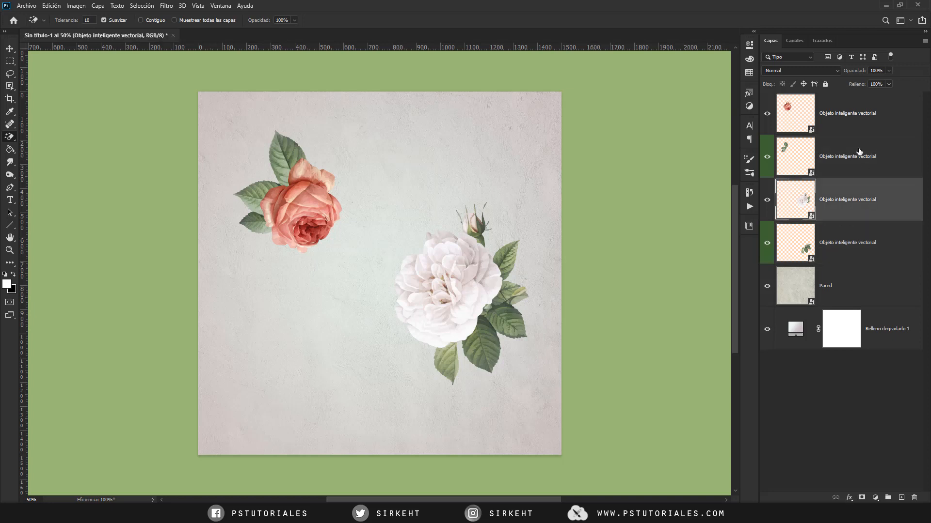
left_click(849, 126, "ctrl")
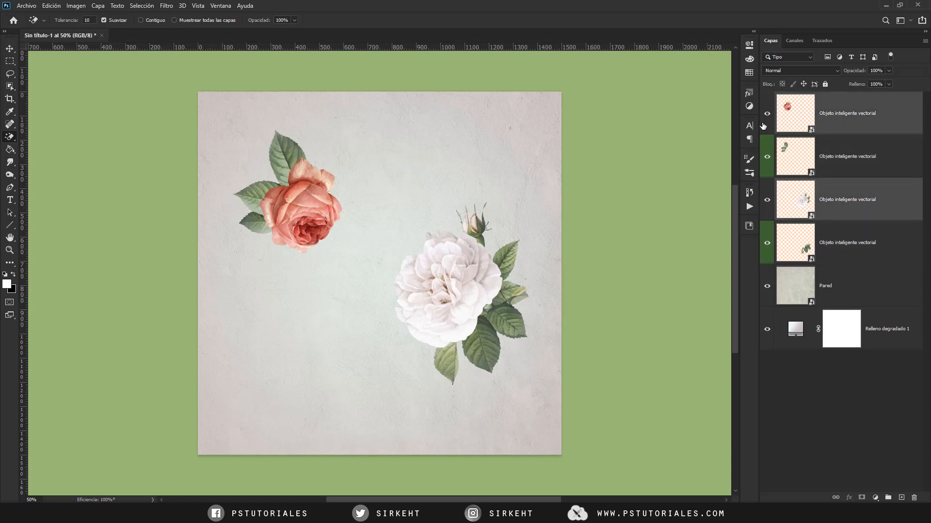
right_click(766, 126)
left_click(783, 169)
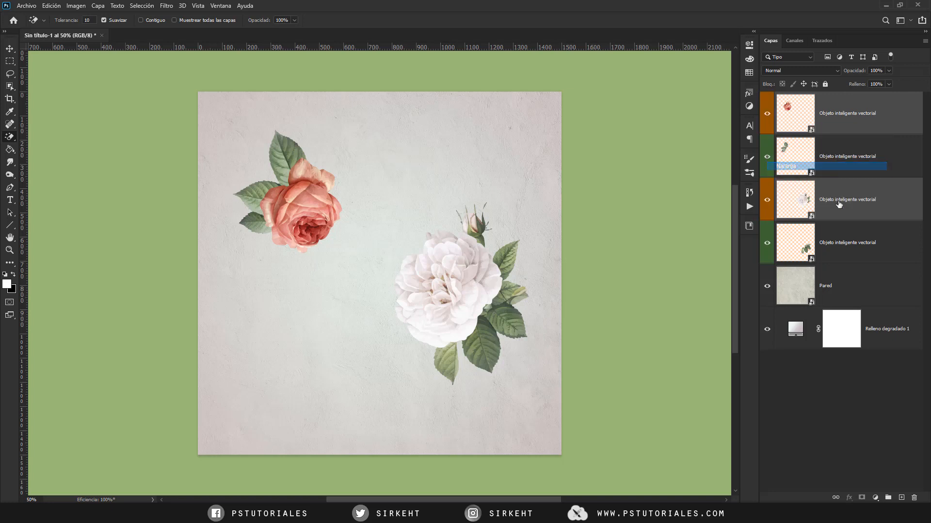
- Move the upper-left leaf layer below the white rose layer so both leaf layers sit under the flower layers
left_click(852, 208)
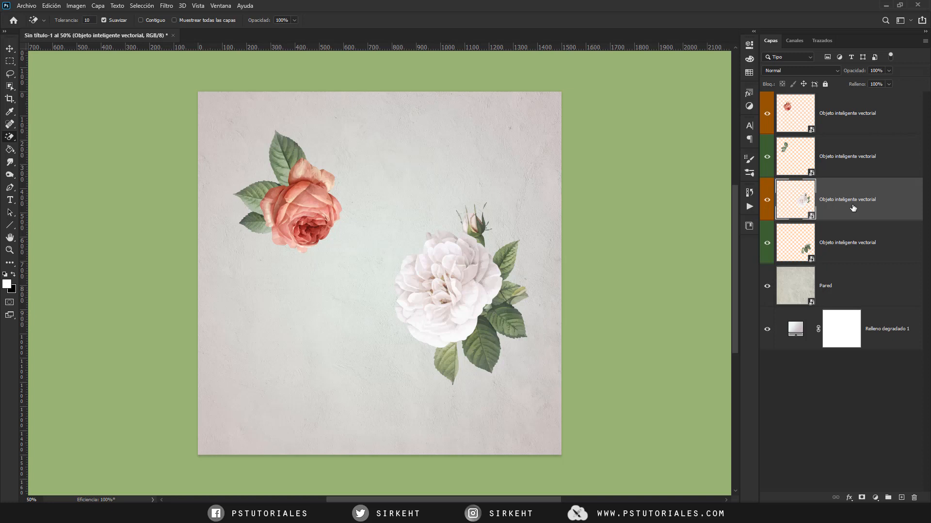
left_click(853, 251)
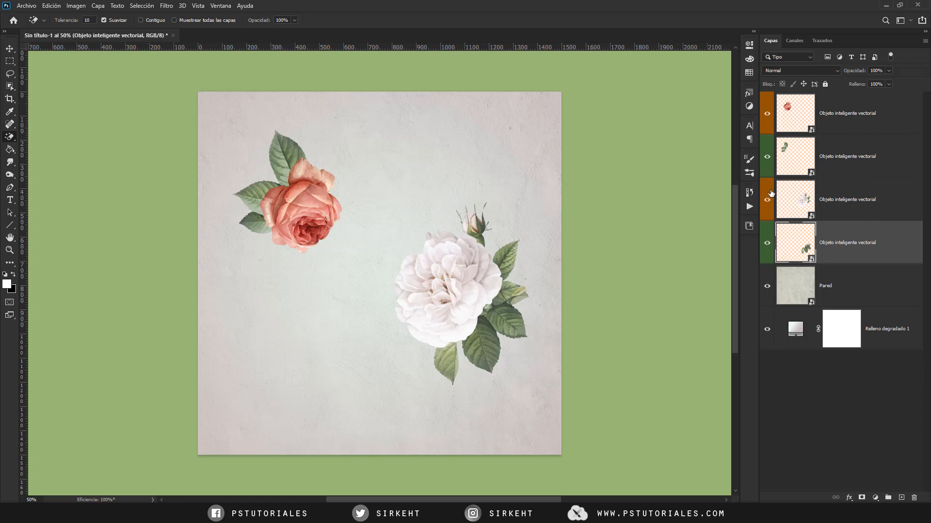
left_click_drag(843, 166, 839, 219)
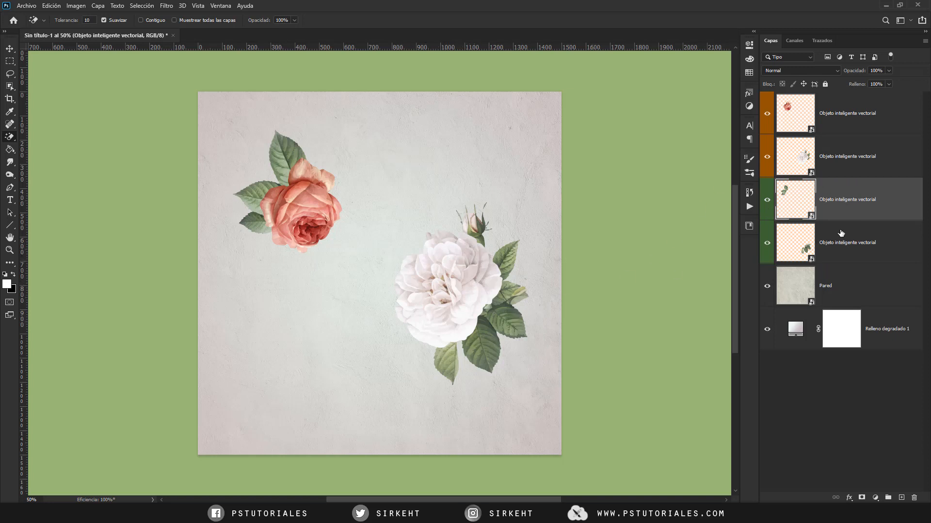
- Link the white rose layer with its leaf branch layer
left_click(785, 244)
left_click(767, 245)
left_click(767, 245)
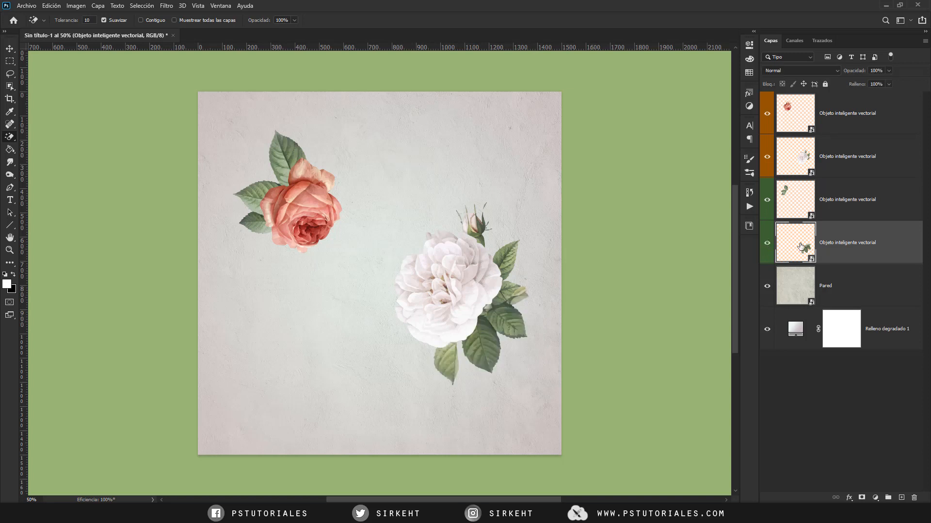
left_click(844, 155, "ctrl")
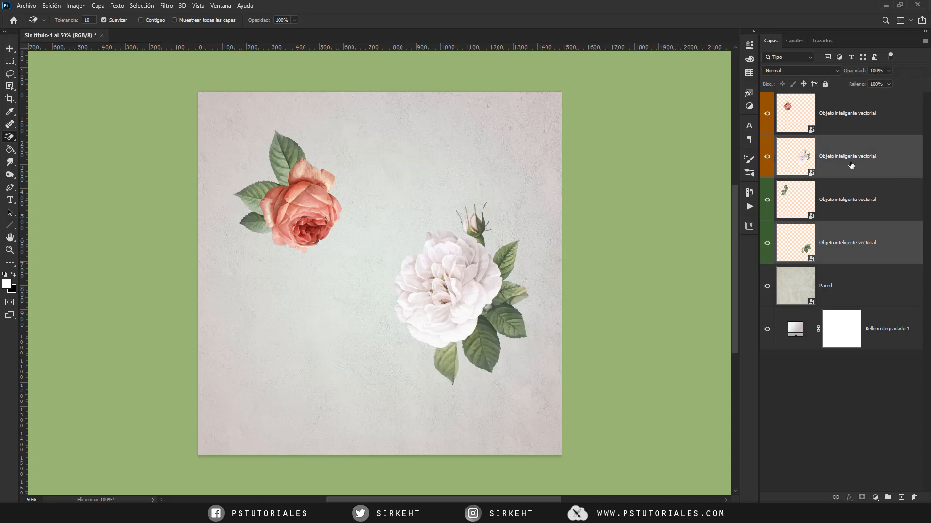
right_click(848, 165)
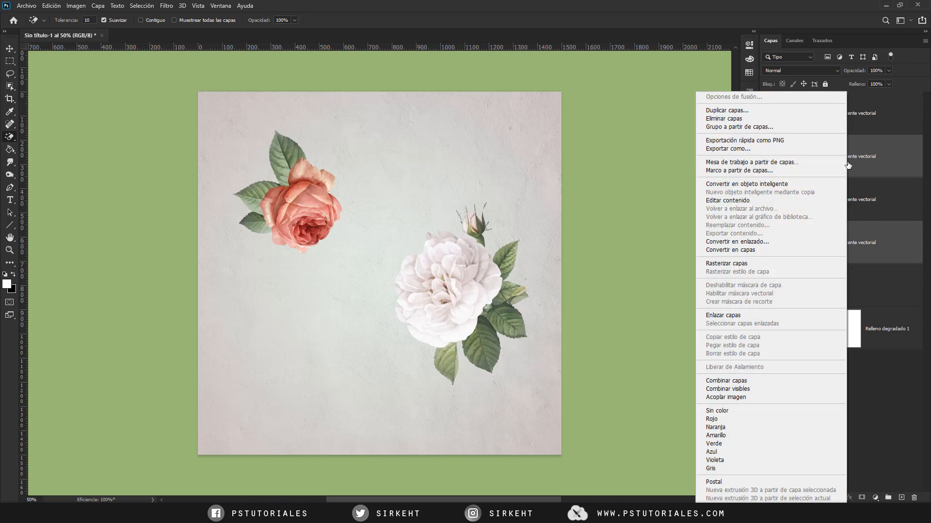
left_click(761, 315)
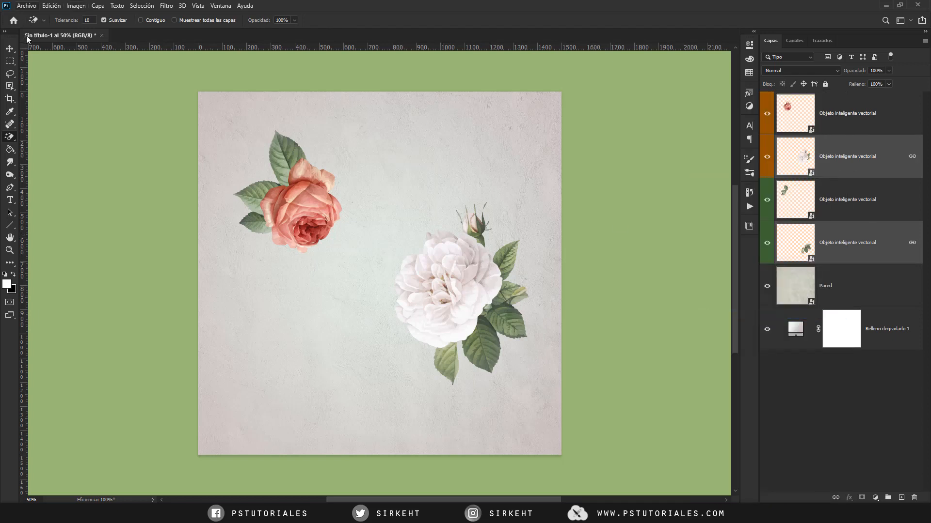
- Move the linked white rose and leaf branch slightly down and to the right on the canvas
left_click(10, 49)
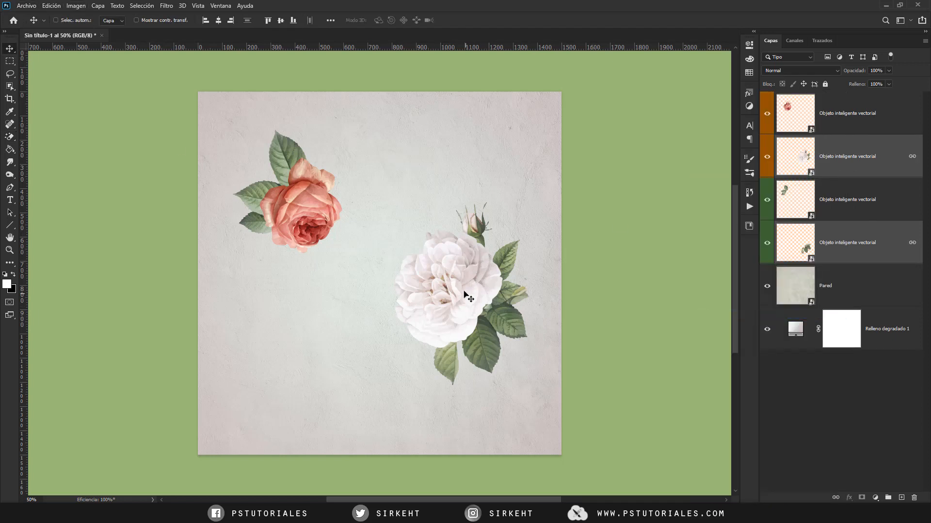
left_click(857, 245)
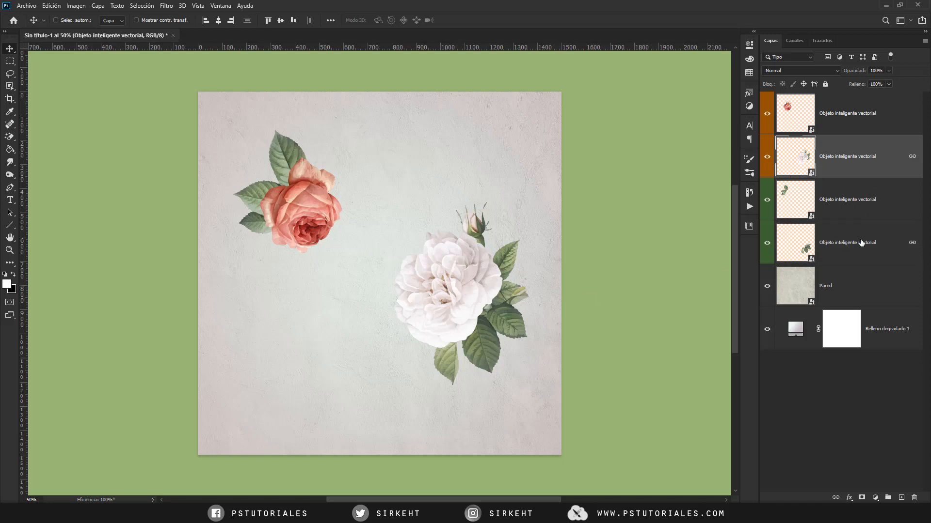
mouse_move(446, 292)
left_mouse_down()
mouse_move(452, 230)
mouse_move(455, 307)
left_mouse_up()
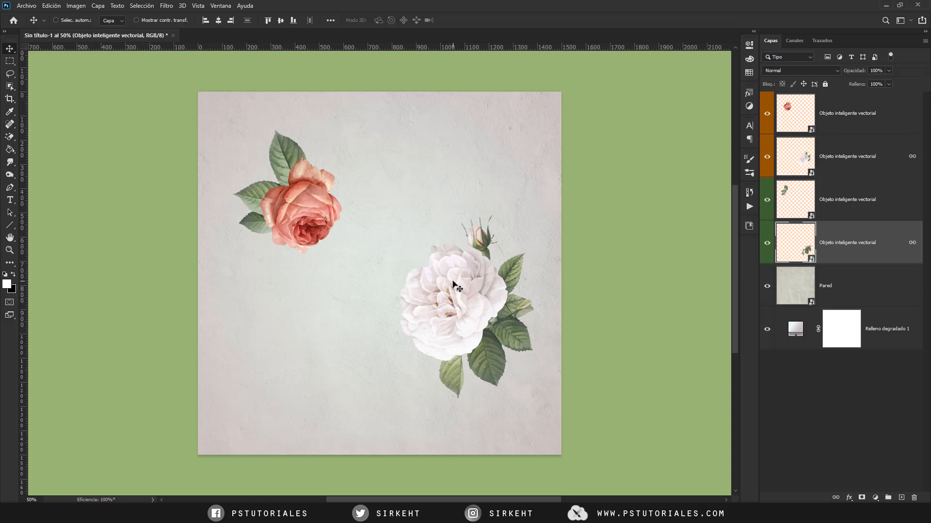
left_click_drag(455, 306, 455, 313)
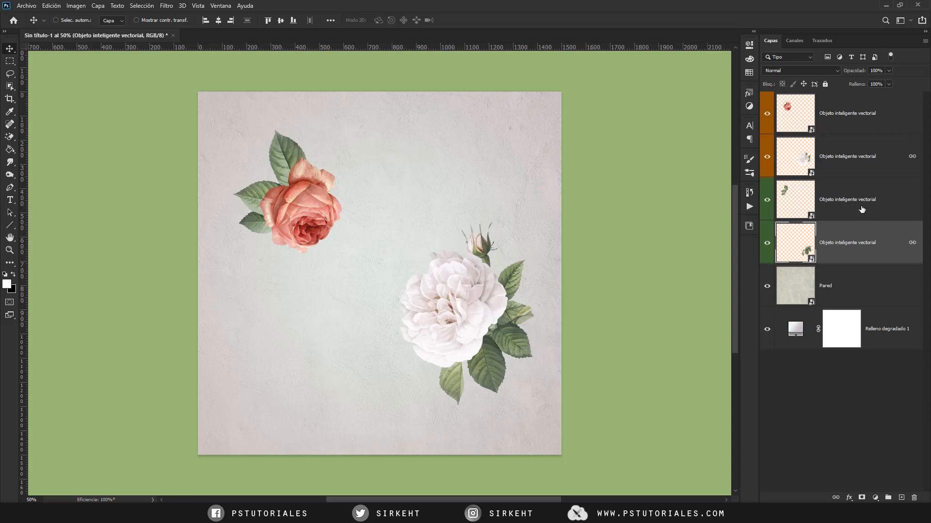
- Link the coral rose layer with the upper-left leaf layer and shift the pair slightly down and to the right
left_click(834, 206)
key("ctrl")
left_click(837, 126, "ctrl")
right_click(839, 121)
left_click(729, 318)
left_click_drag(283, 204, 302, 221)
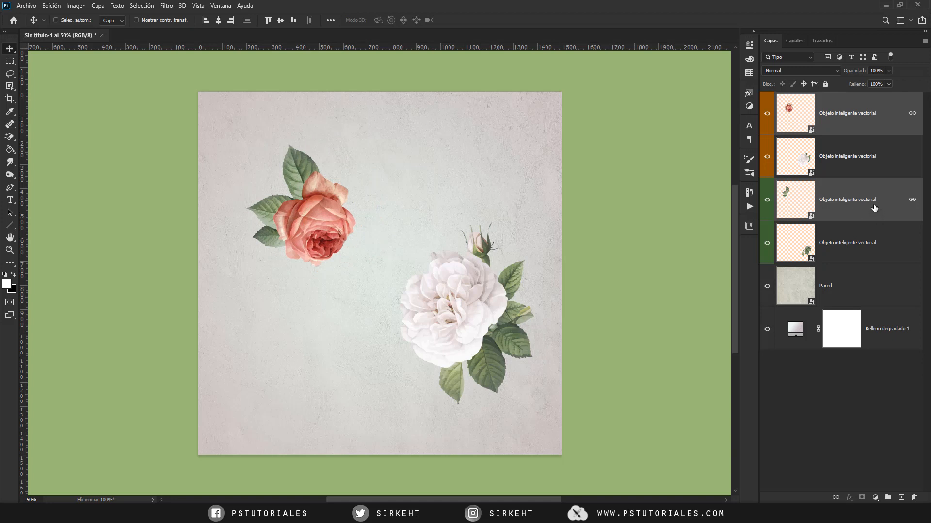
- Close the untitled document without saving and open the finished Flores.psd composition
left_click(843, 168)
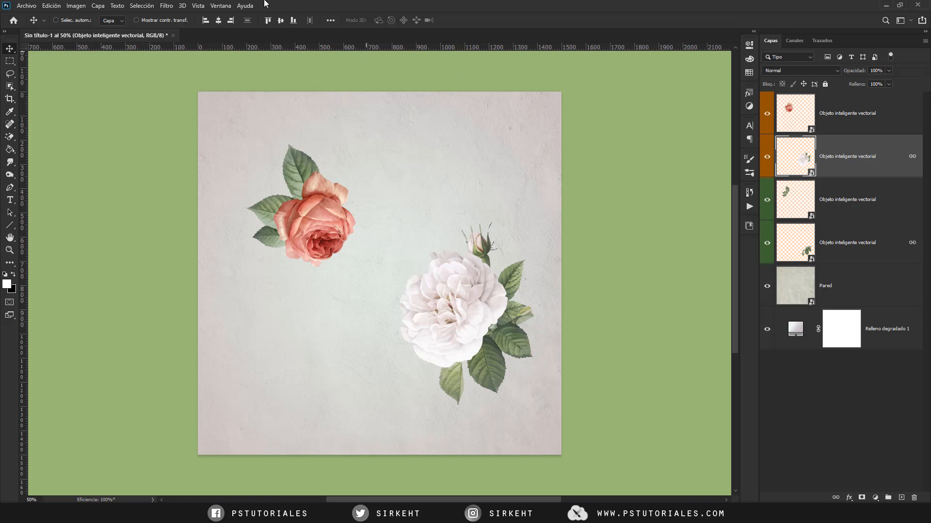
left_click(173, 35)
left_click(477, 192)
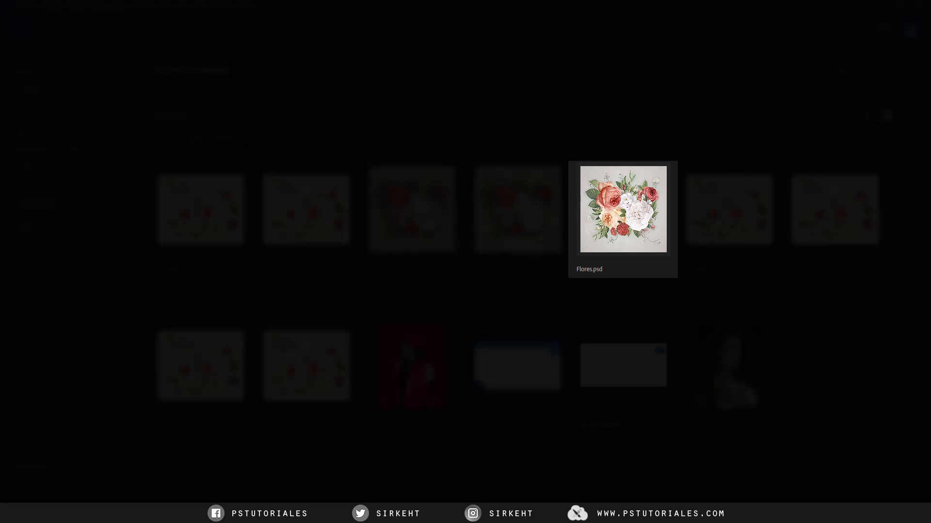
left_click(612, 228)
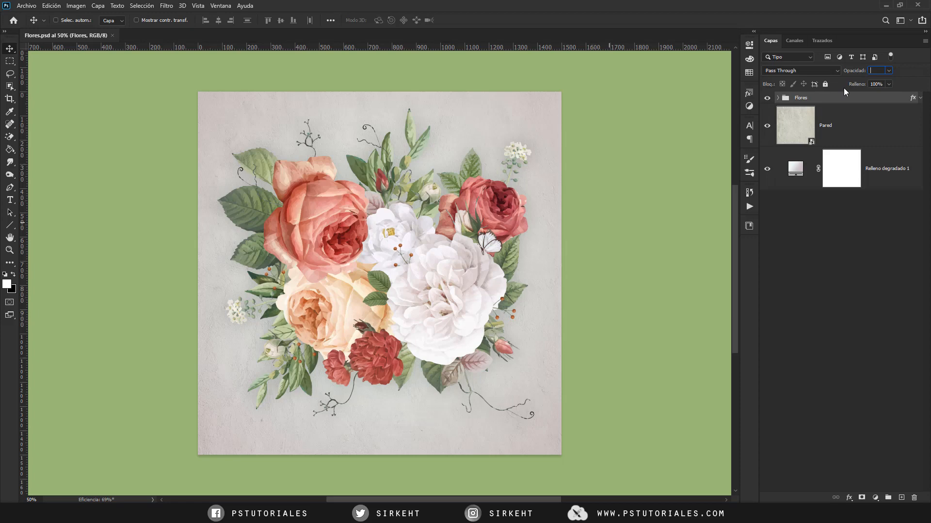
- Expand the Flores group and examine its color-labelled smart object layers from the butterfly (Mariposa) down to the lowest leaves
left_click(778, 98)
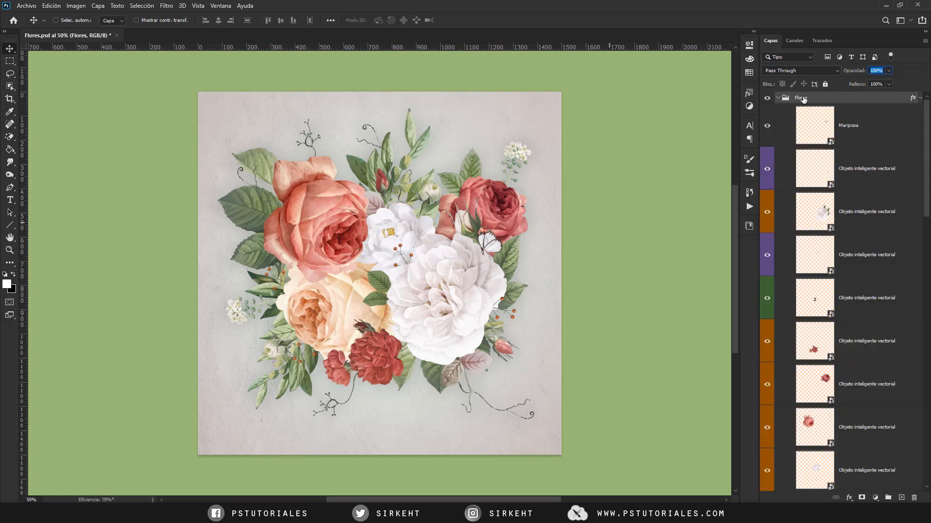
left_click(778, 98)
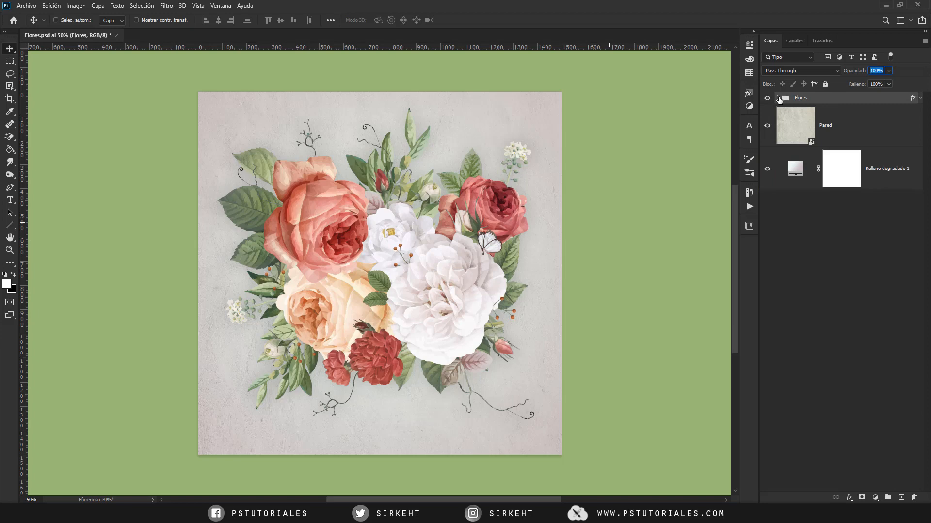
left_click(778, 98)
scroll(889, 194, "down", 5)
scroll(889, 215, "down", 8)
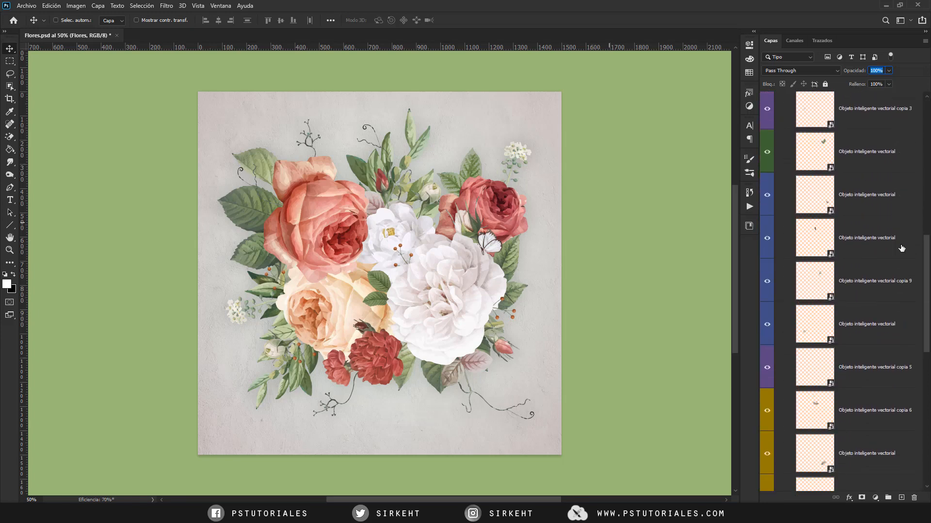
scroll(902, 248, "down", 8)
scroll(901, 248, "down", 3)
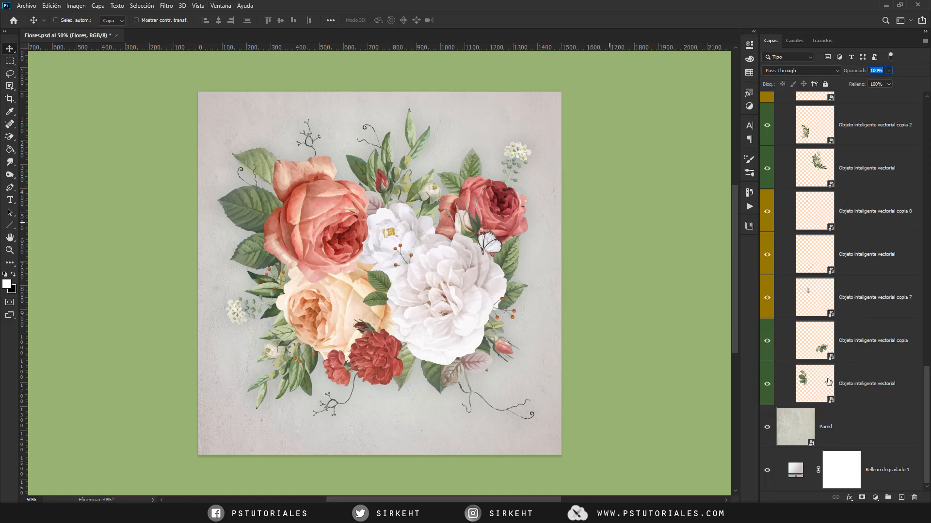
- Try moving the linked white rose with its leaves toward the lower-right of the canvas and back, and undo the move
left_click(864, 354)
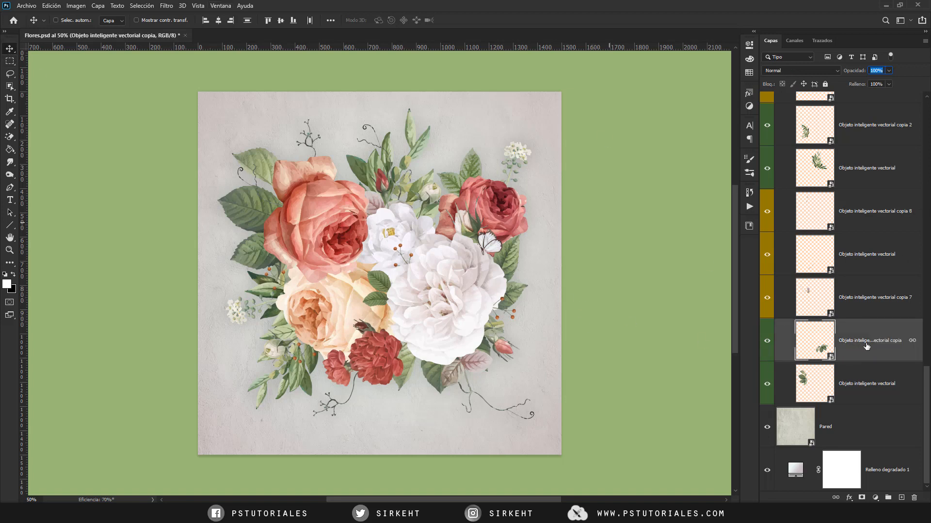
left_click_drag(453, 318, 485, 339)
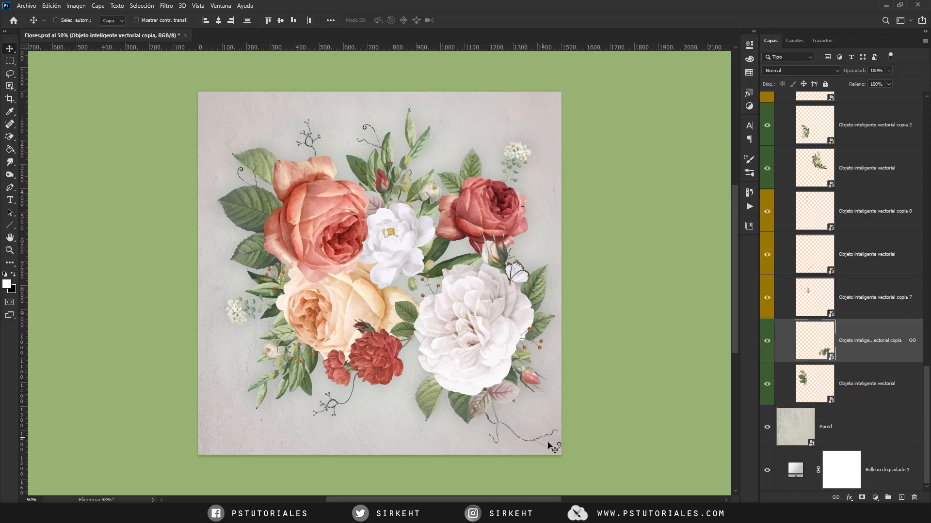
left_click_drag(499, 361, 466, 309)
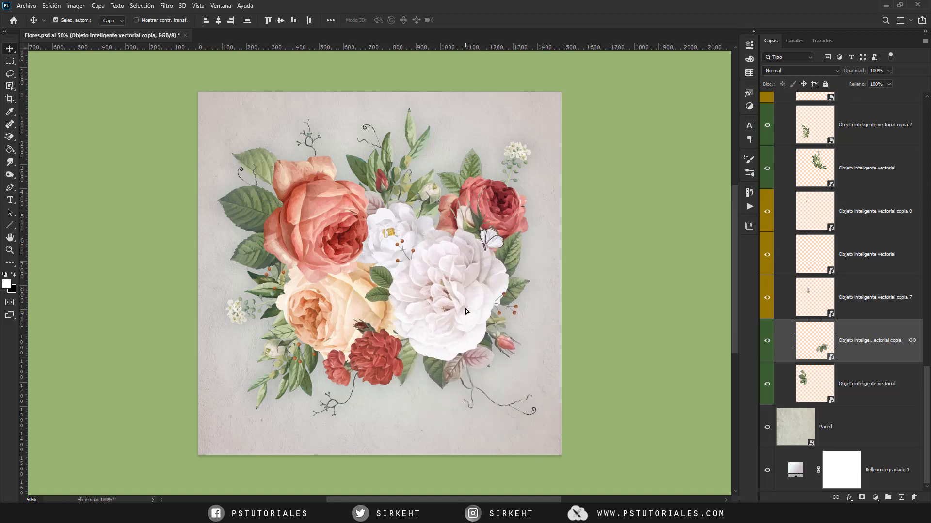
key("ctrl+z")
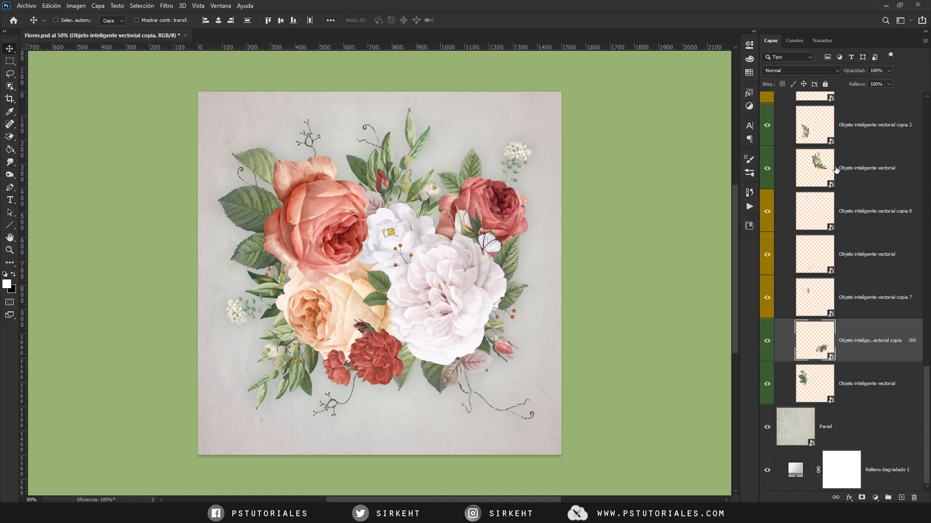
- Collapse the Flores group and convert it into a smart object
scroll(849, 157, "up", 8)
scroll(849, 156, "up", 10)
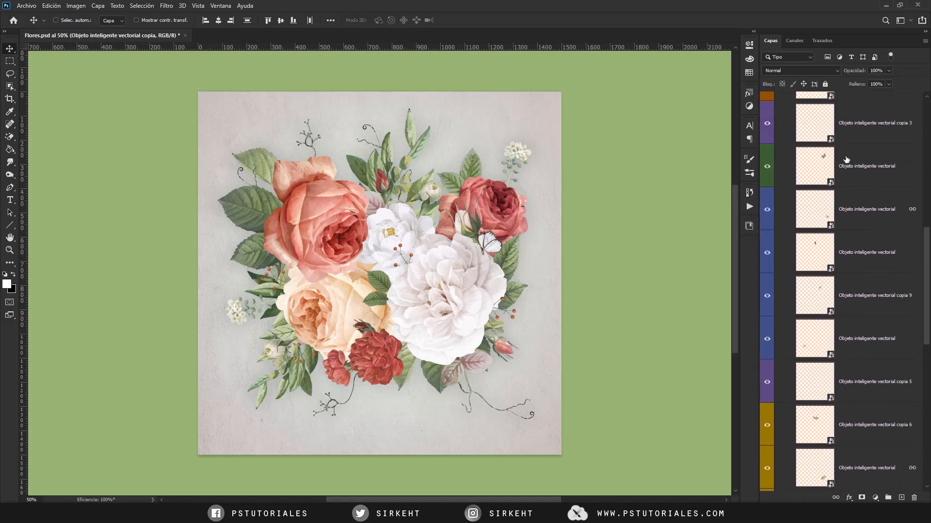
scroll(846, 159, "up", 2)
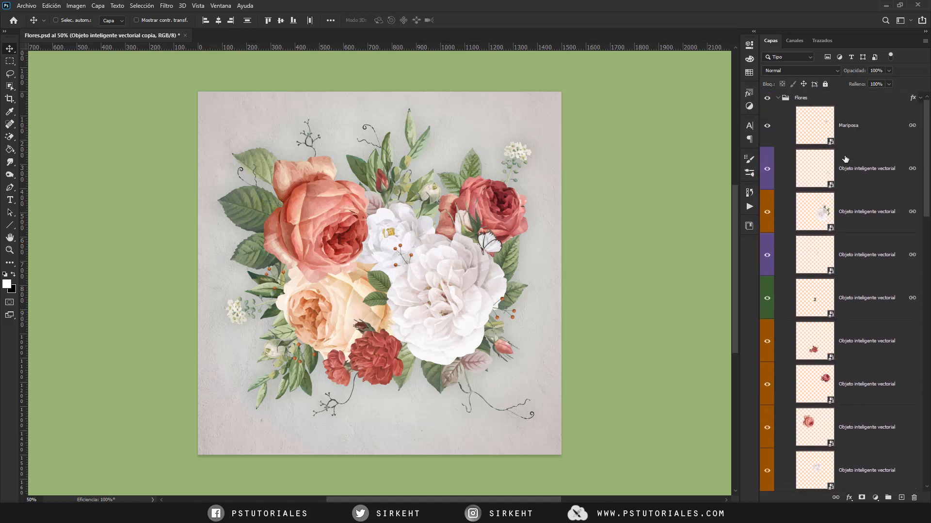
left_click(779, 99)
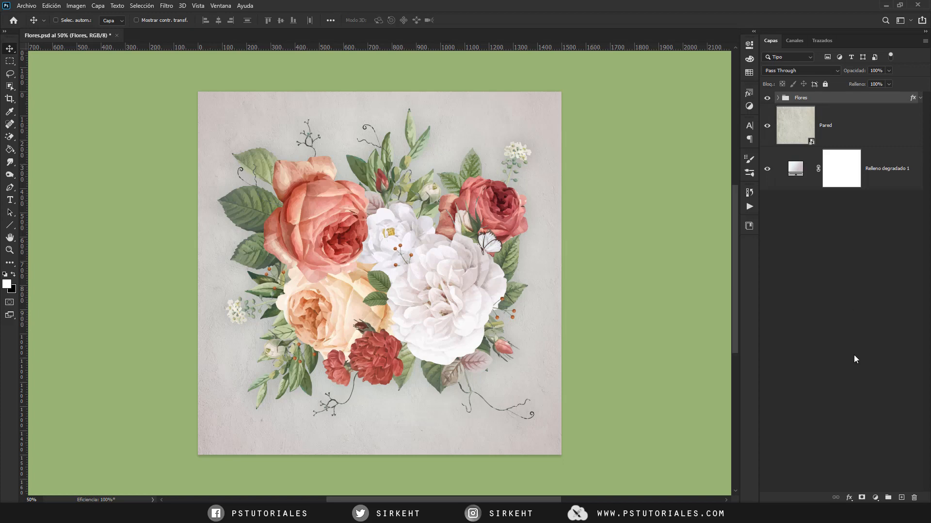
right_click(842, 104)
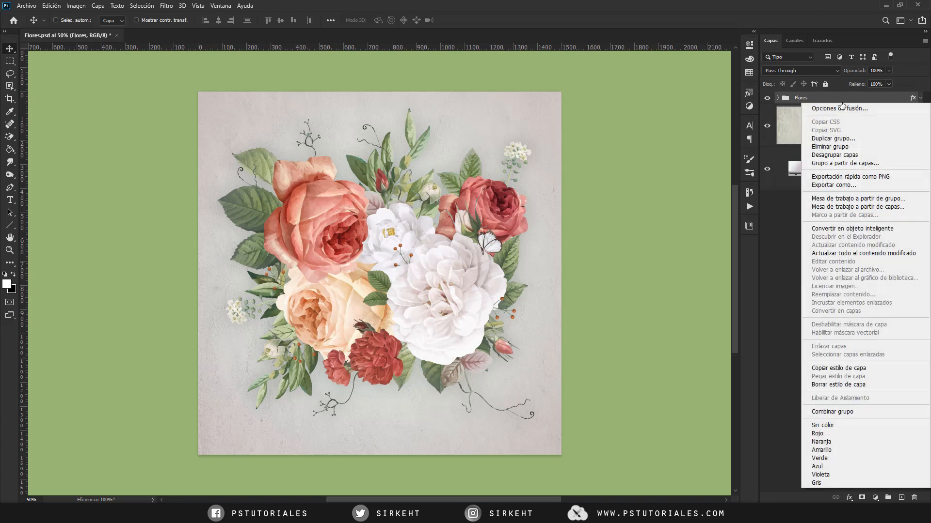
left_click(841, 233)
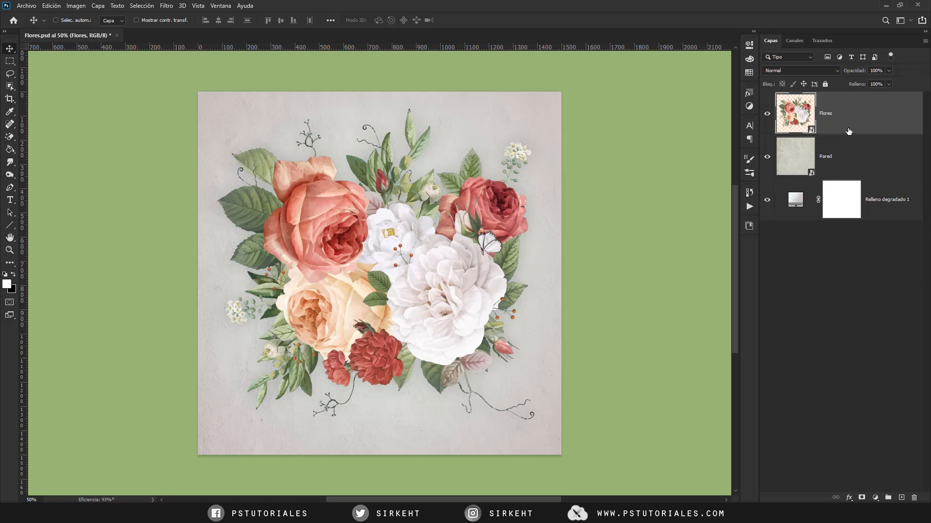
- Open the Flores smart object's contents, inspect the layers inside its group, and close Flores.psb without saving
double_click(814, 134)
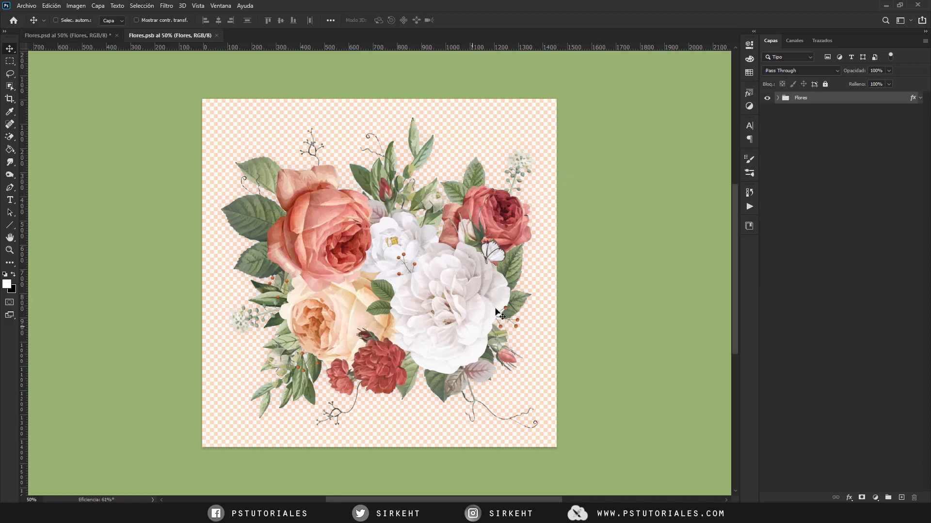
left_click(778, 98)
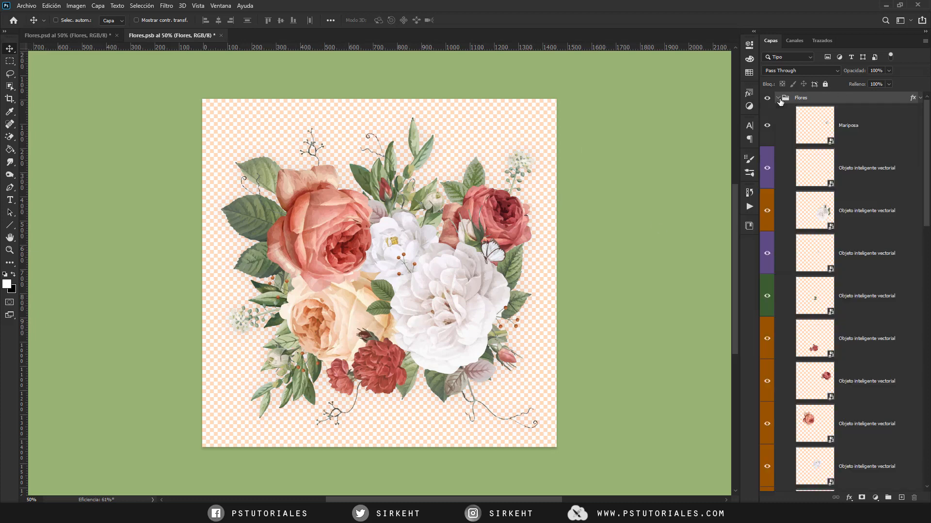
left_click(778, 99)
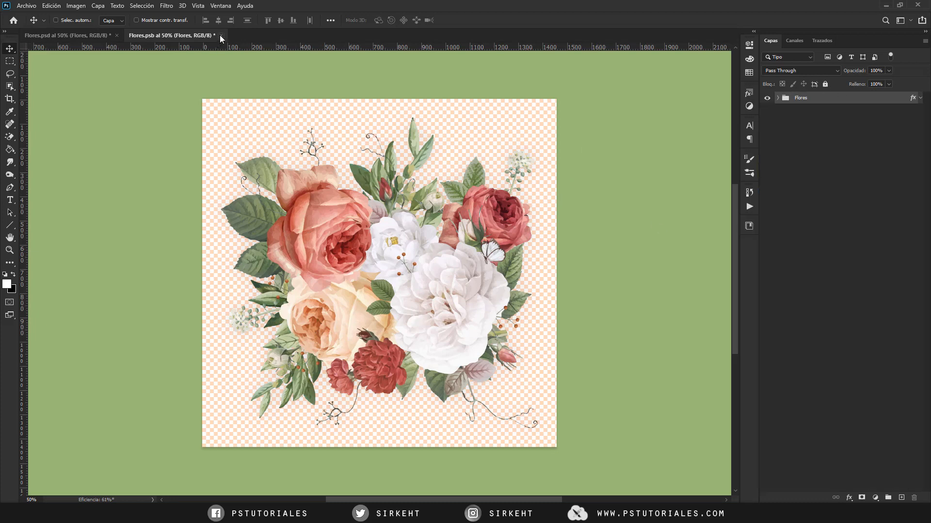
left_click(221, 35)
left_click(492, 192)
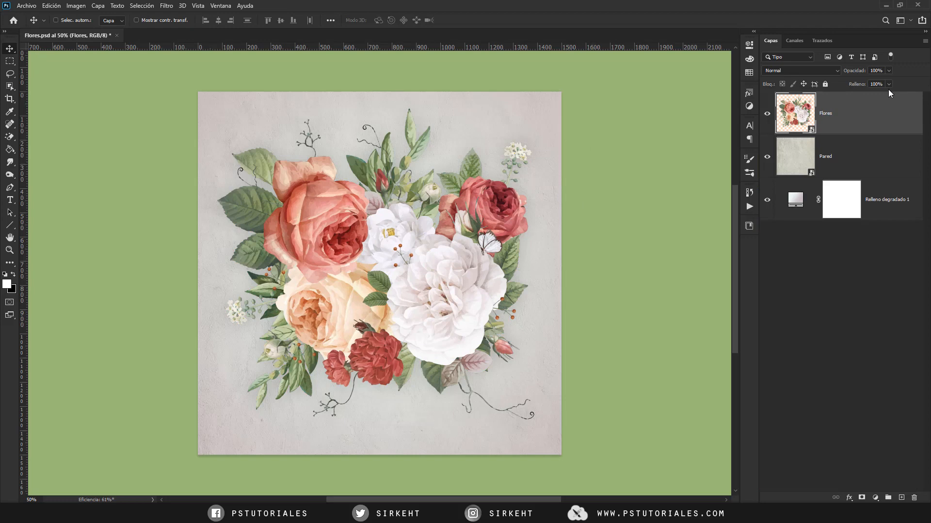
- Undo the smart object conversion of the Flores group and review the group's drop shadow settings and shadow color
key("ctrl+z")
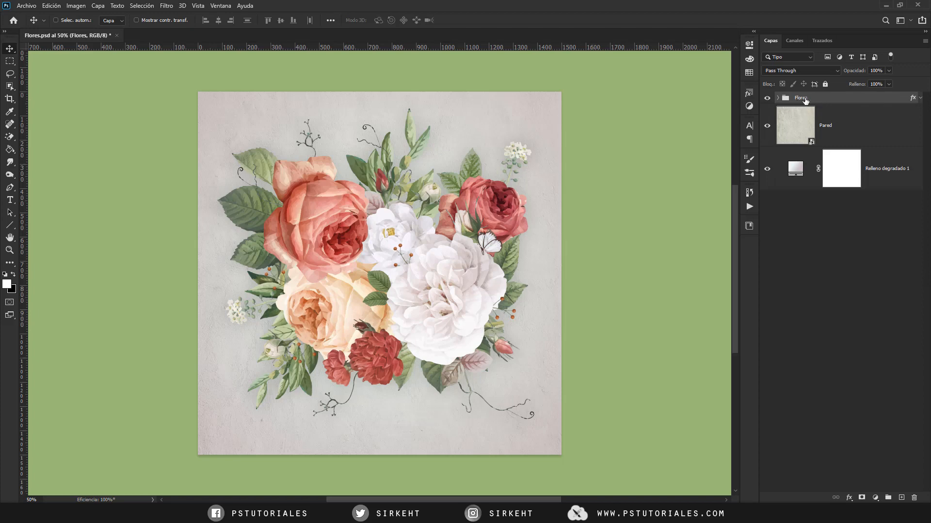
left_click(920, 97)
left_click(850, 498)
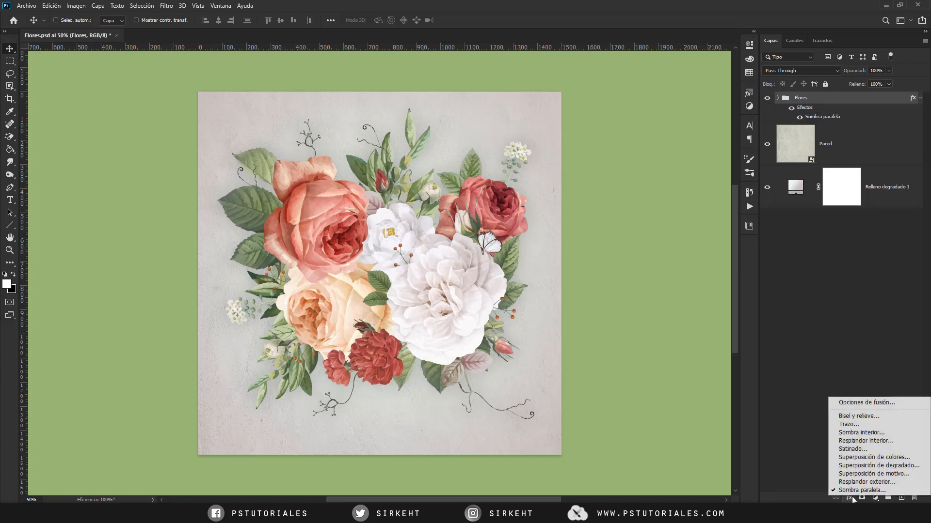
left_click(818, 119)
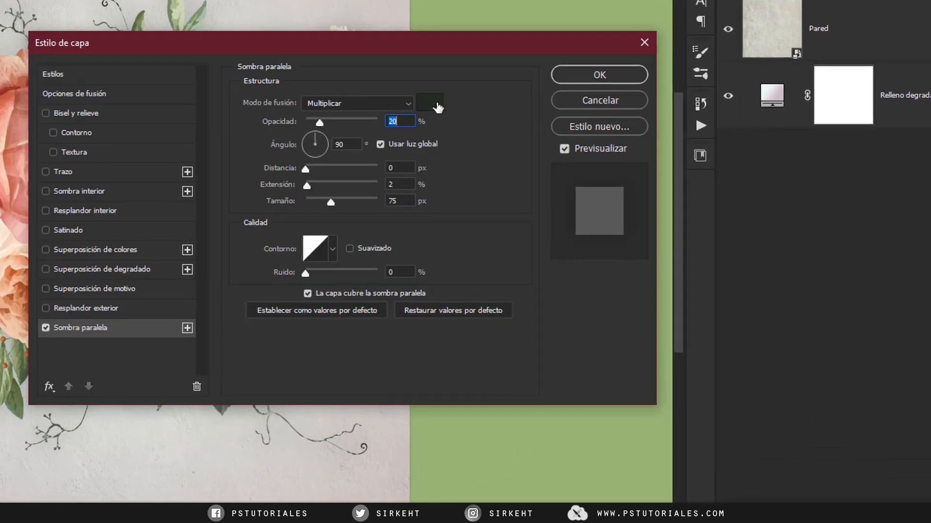
left_click(439, 108)
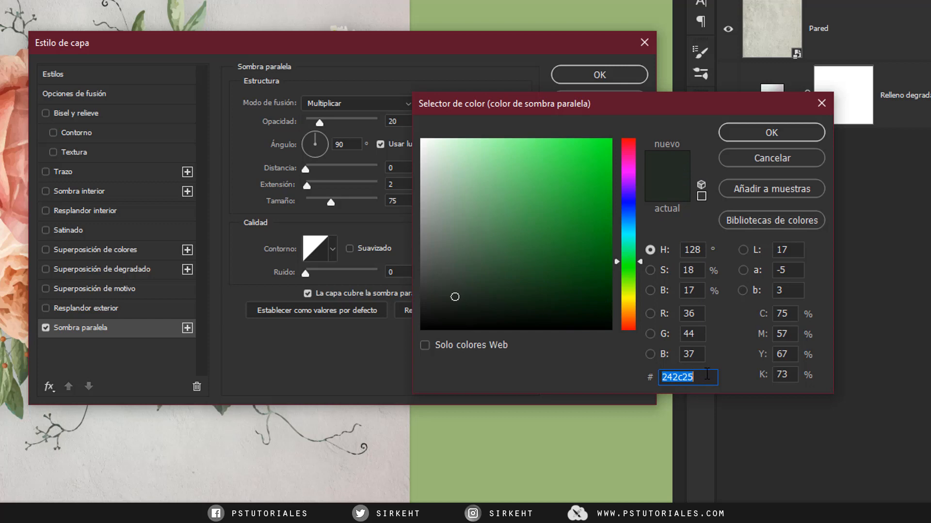
left_click(746, 139)
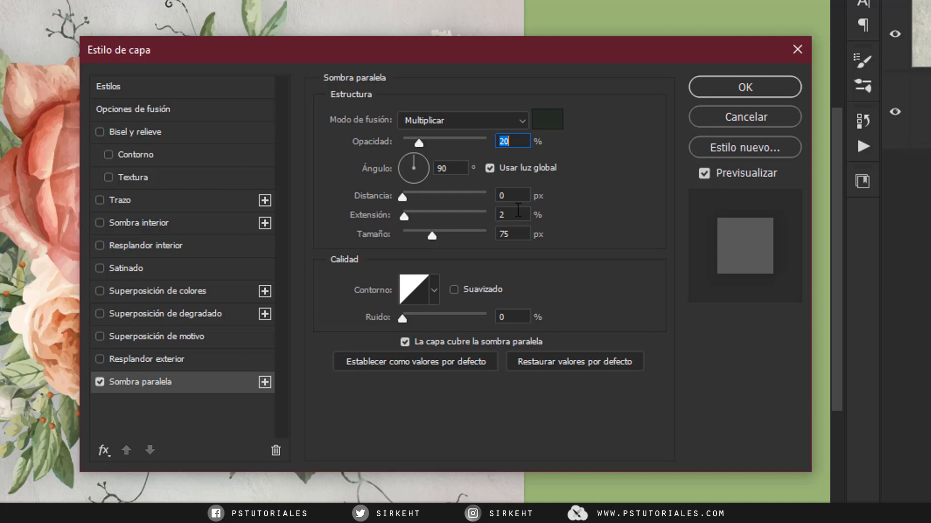
left_click(736, 88)
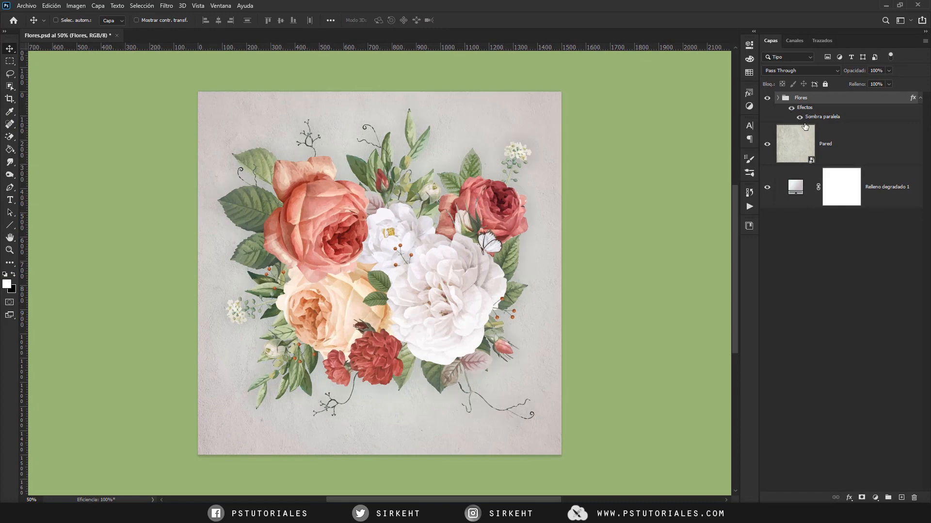
left_click(919, 98)
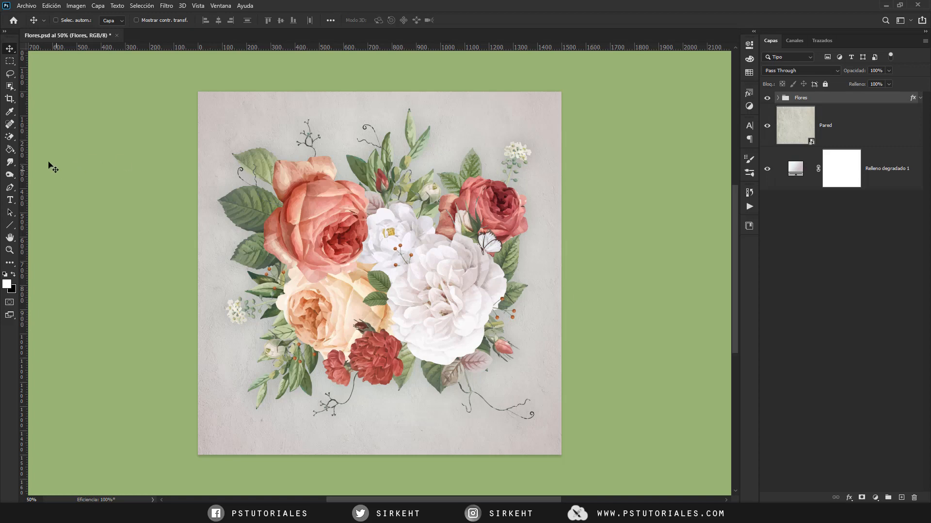
- Write the text Felicidades over the flowers in Bolina Regular at 400 pt with centered alignment
left_click(10, 200)
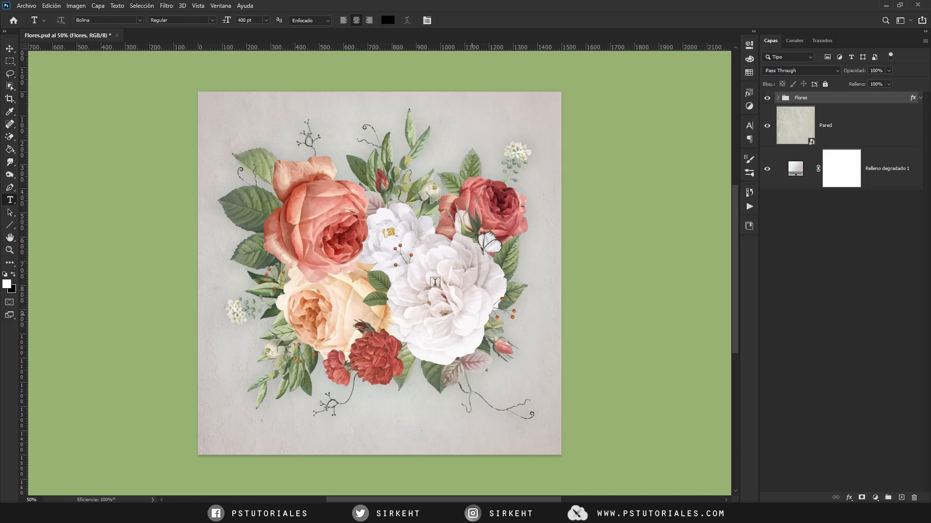
left_click(547, 286)
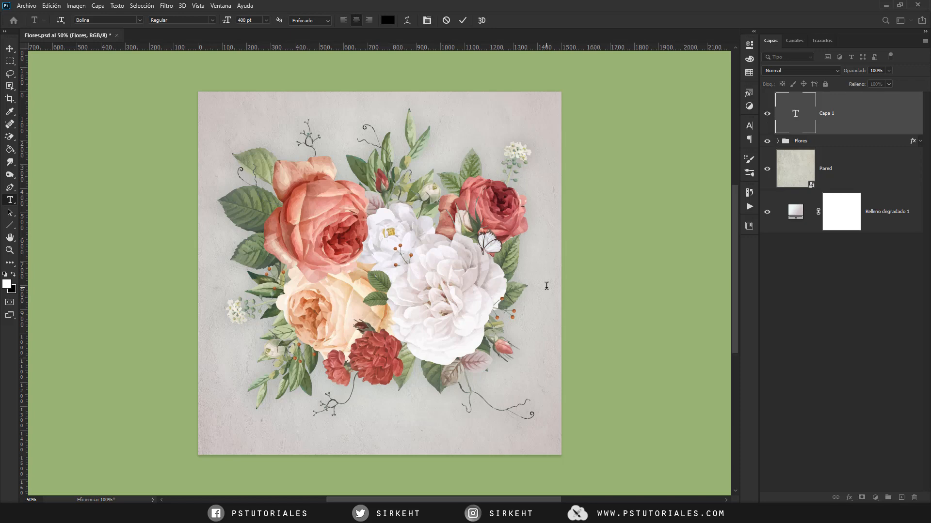
type("Felic")
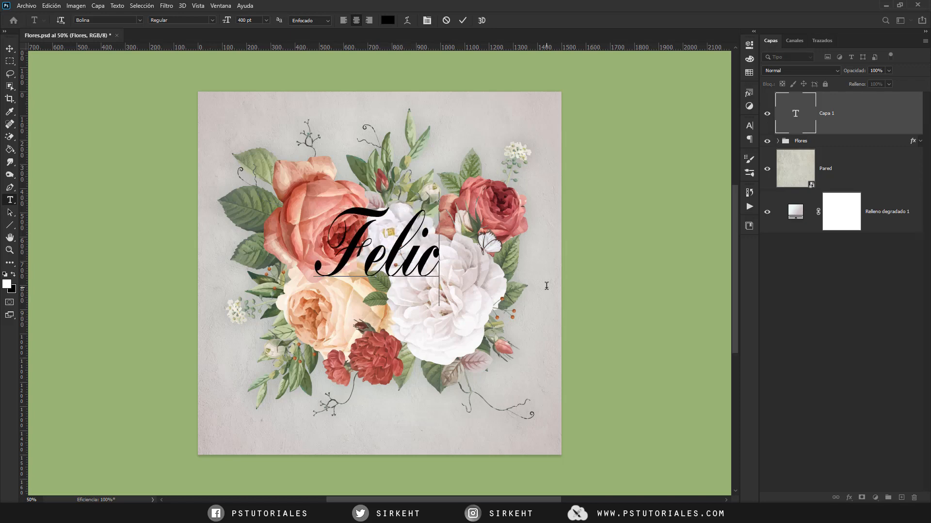
type("idades")
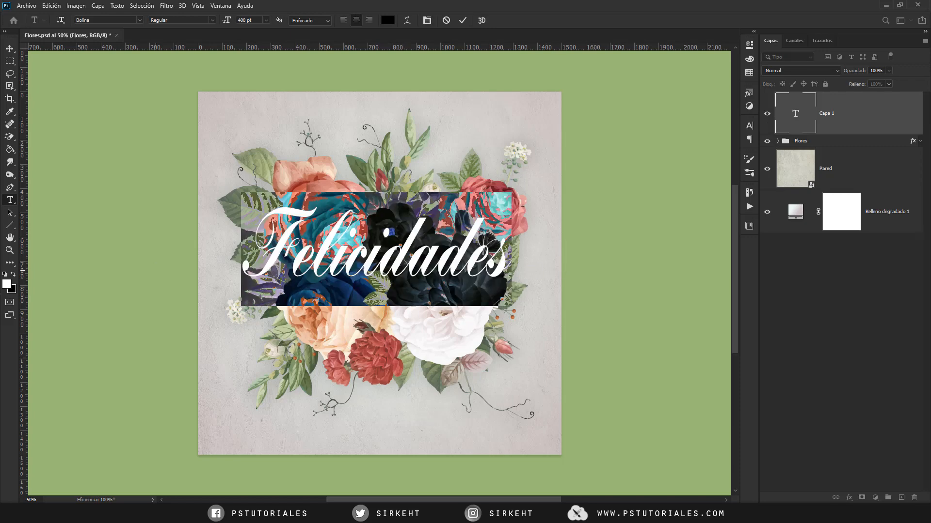
- Color the Felicidades text white and move it slightly down to the middle of the canvas
left_click(13, 275)
left_click(13, 275)
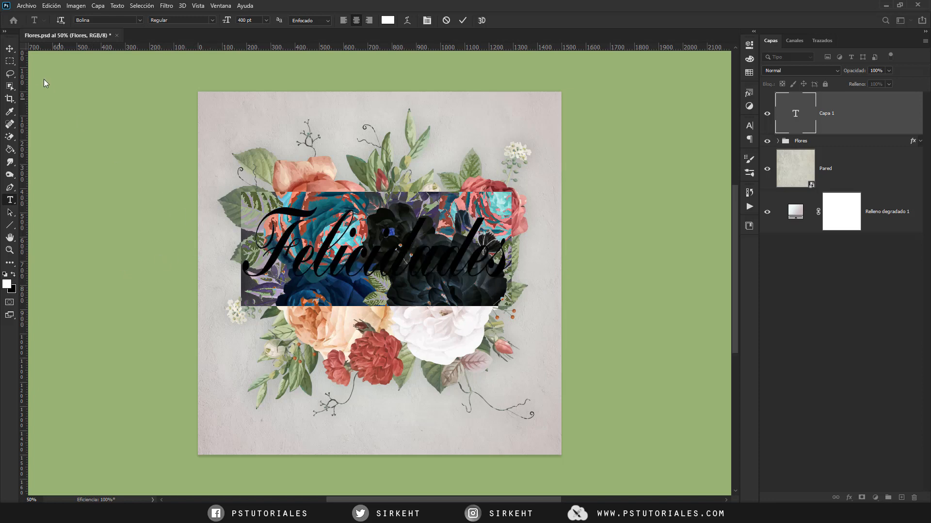
left_click(10, 48)
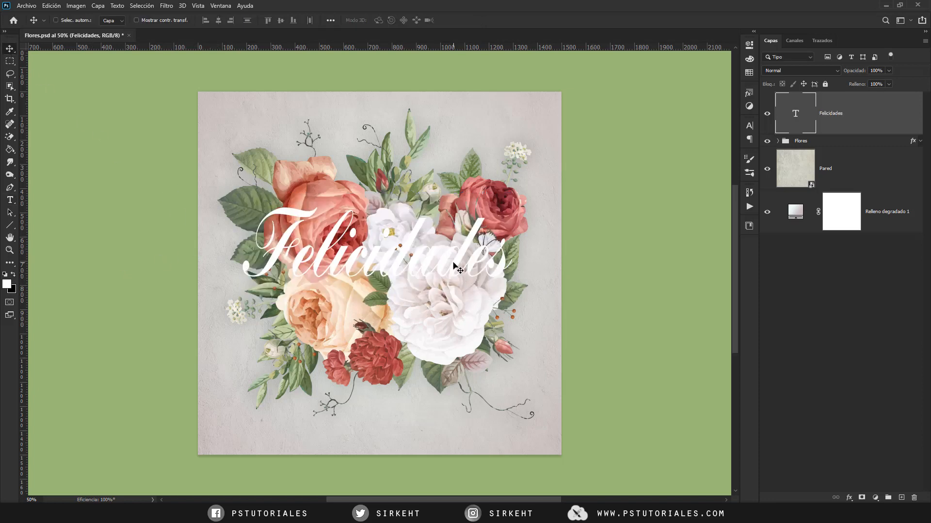
left_click_drag(436, 266, 431, 292)
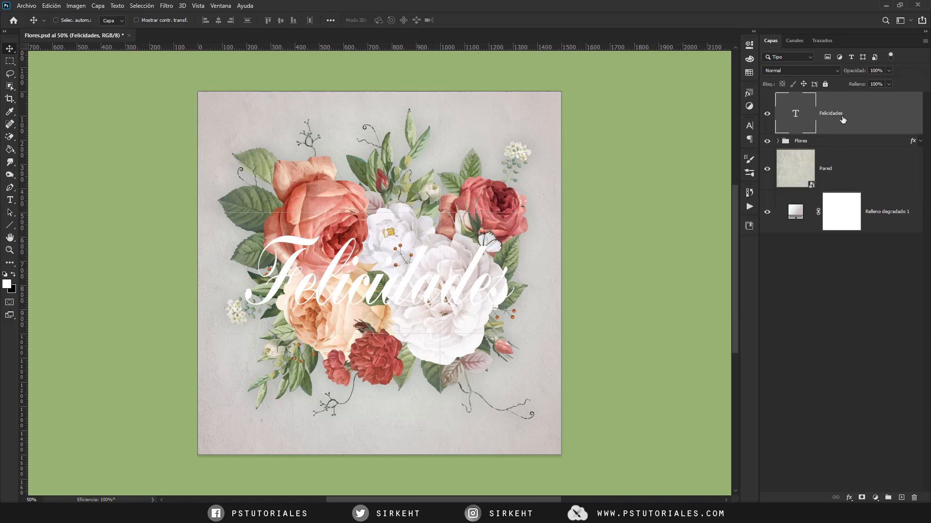
- Convert the Felicidades text layer into a smart object
right_click(858, 124)
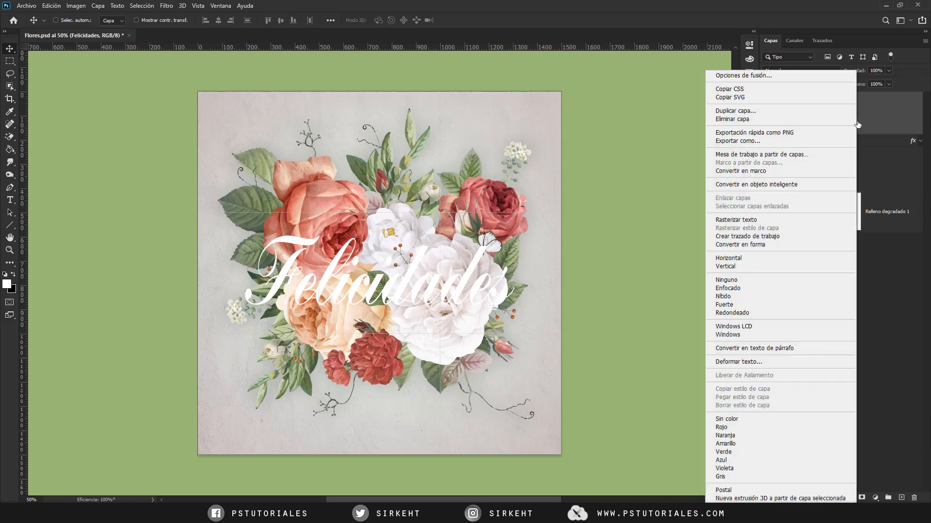
left_click(809, 184)
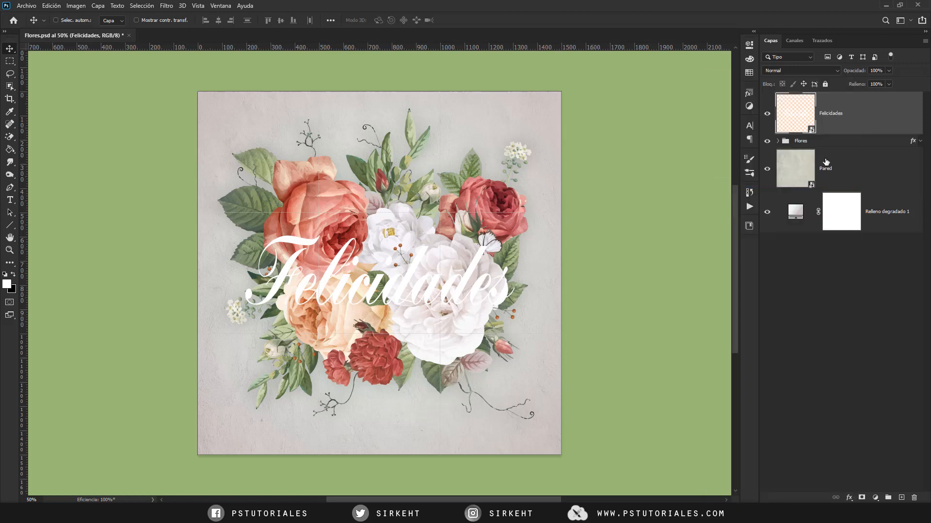
- Open the Felicidades smart object's contents, select its text to check that it is still editable, and close the contents file
double_click(810, 129)
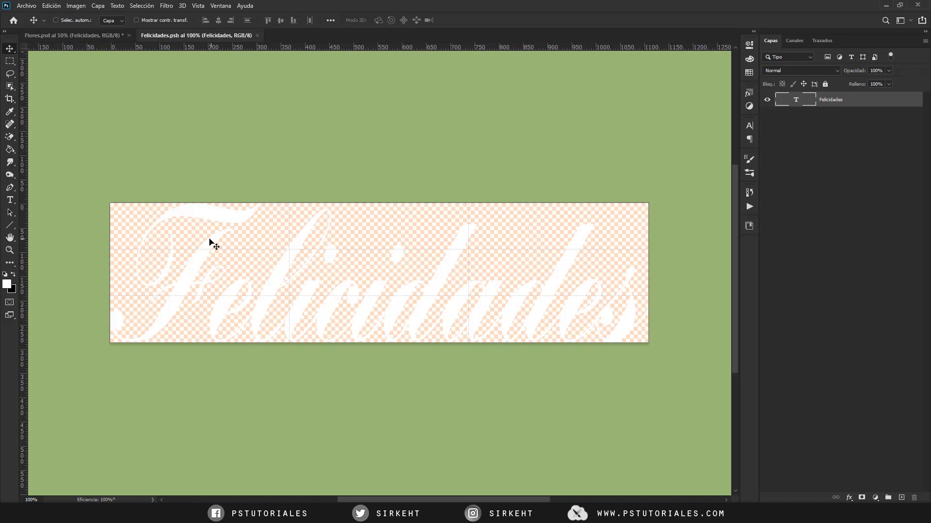
left_click(10, 200)
left_click(363, 280)
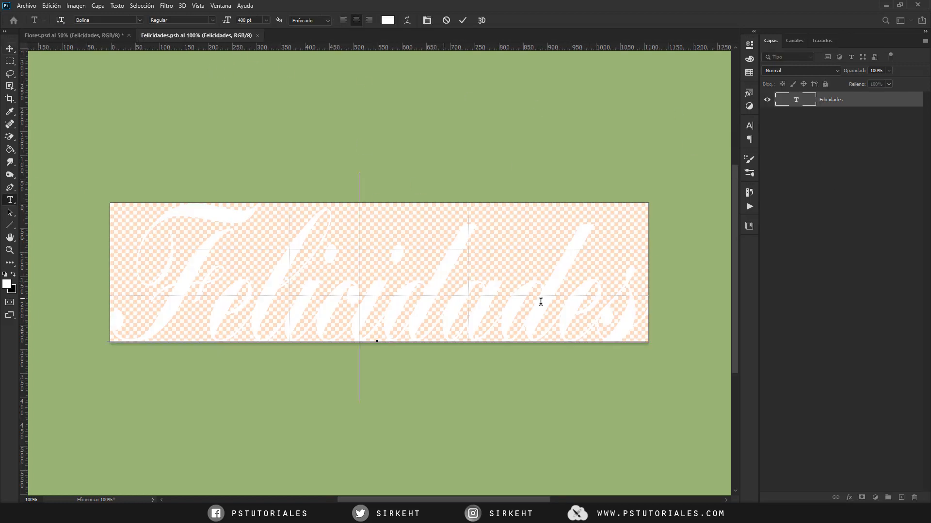
left_click_drag(630, 297, 34, 270)
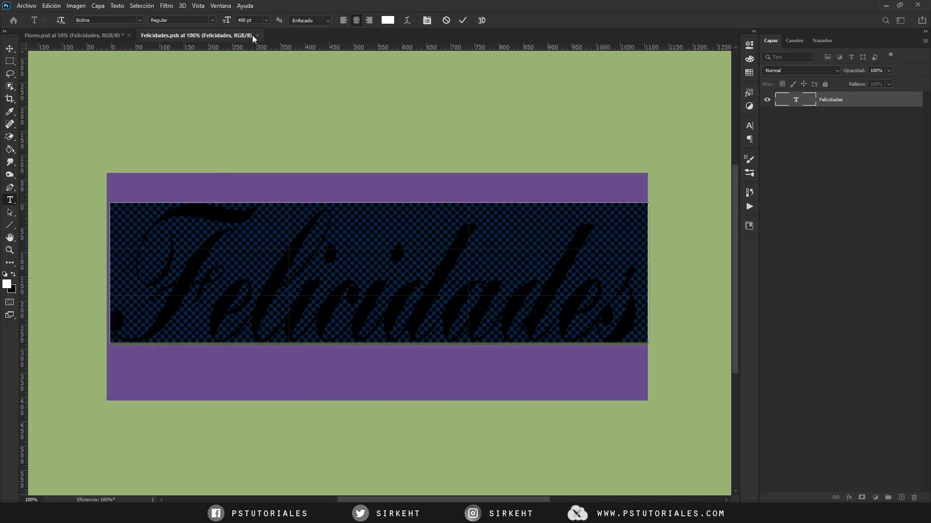
key("ctrl+Return")
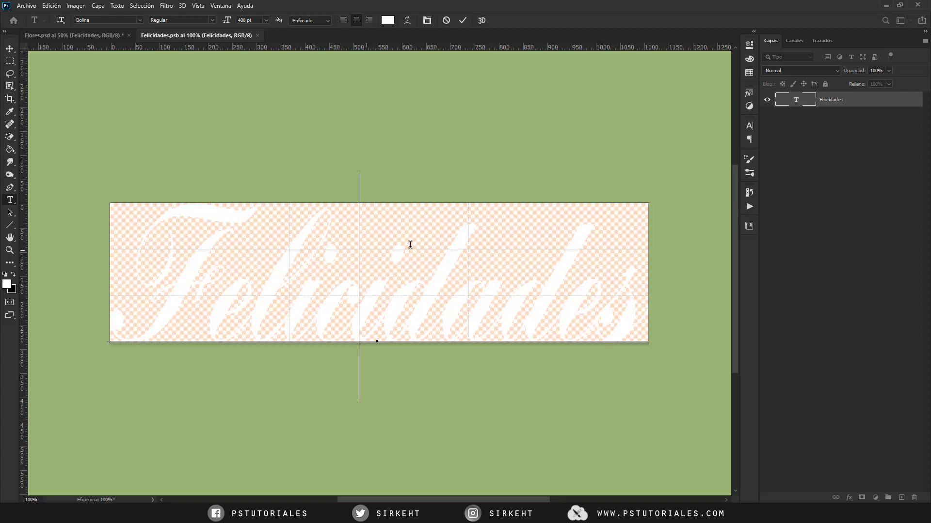
key("ctrl+s")
key("ctrl+w")
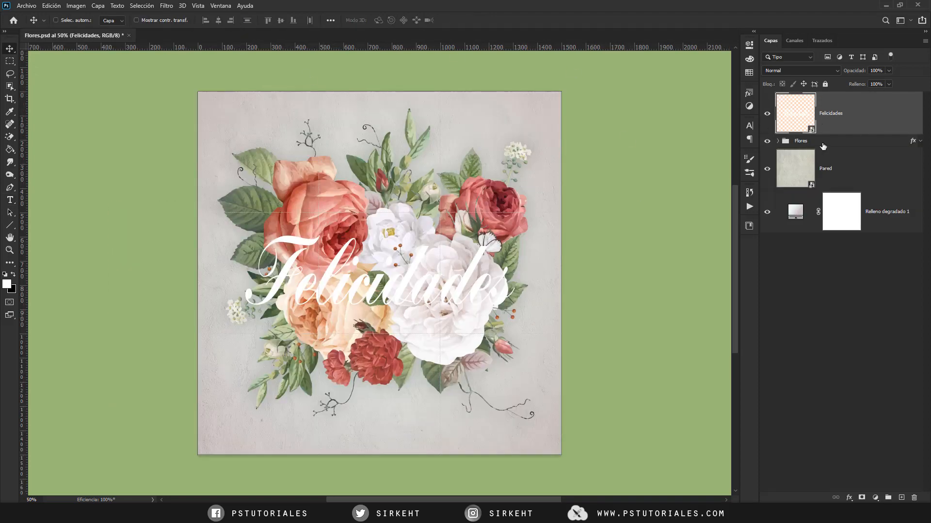
- Warp the Felicidades smart object with the Bandera (flag) preset at a 50% bend
key("ctrl+t")
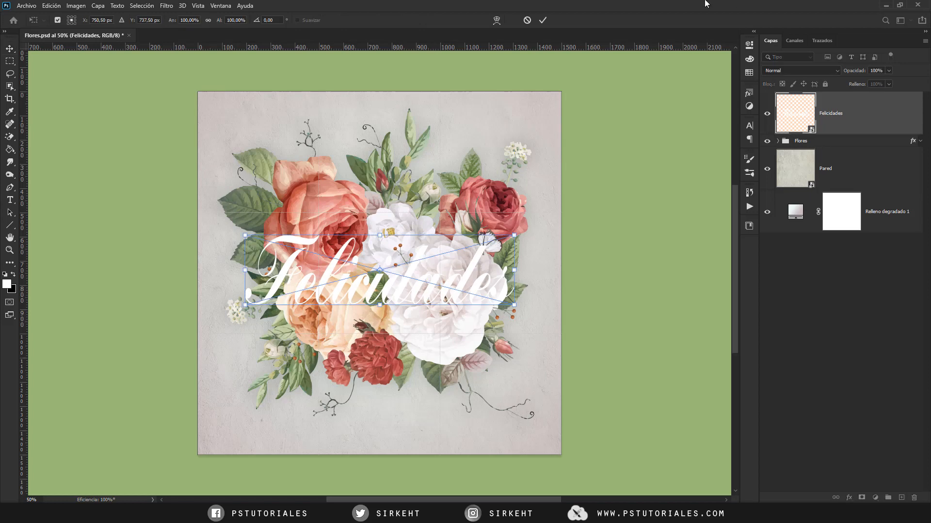
left_click(497, 21)
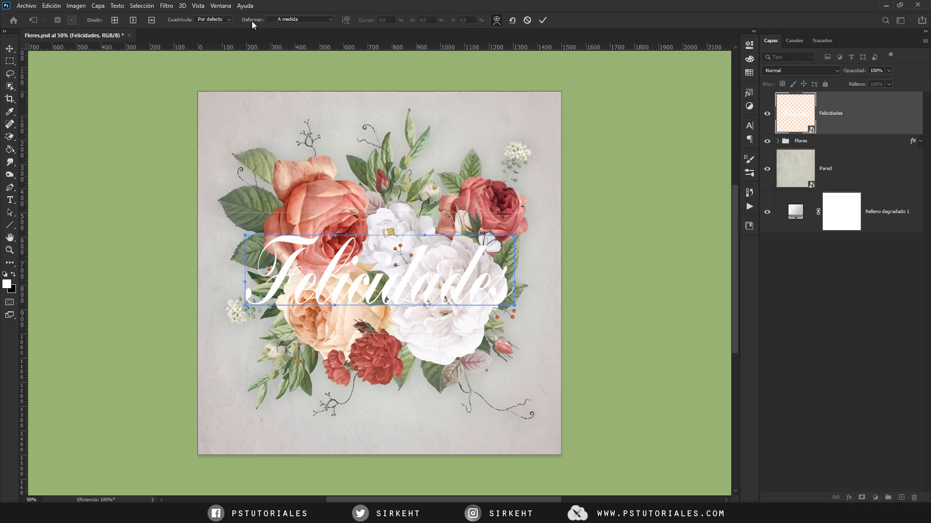
left_click(332, 20)
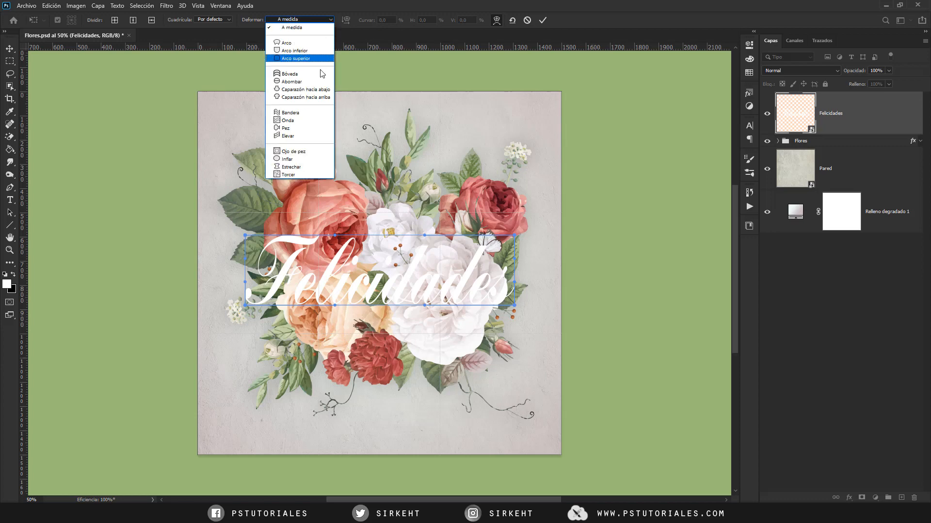
left_click(318, 117)
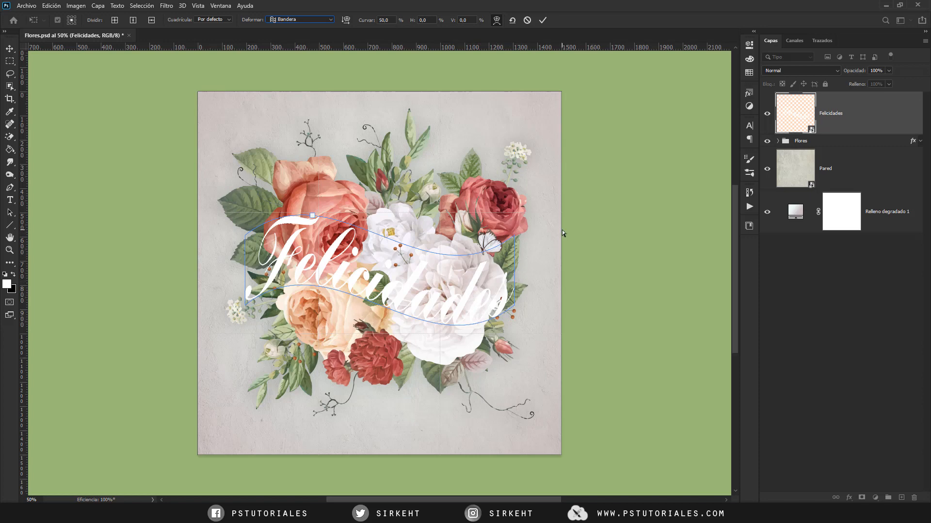
left_click(542, 20)
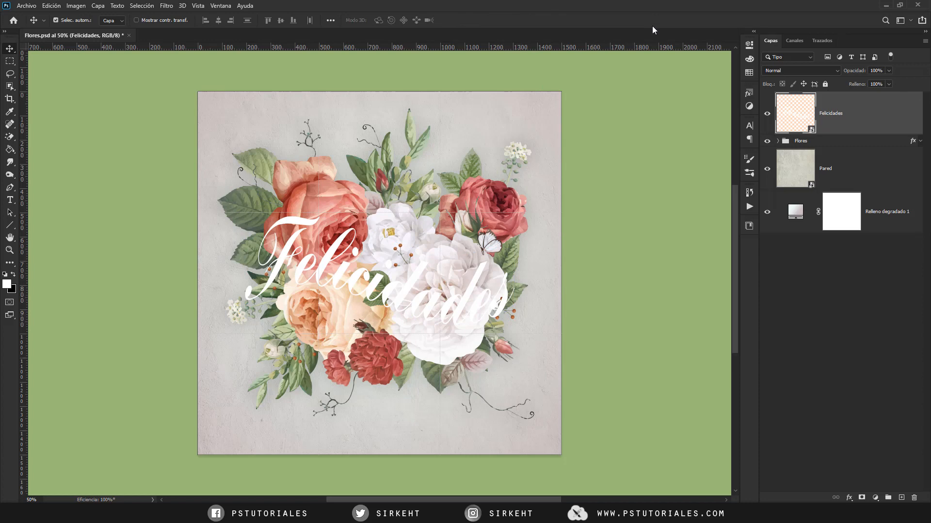
- Rotate the warped Felicidades text counterclockwise by about 4.3°
key("ctrl+t")
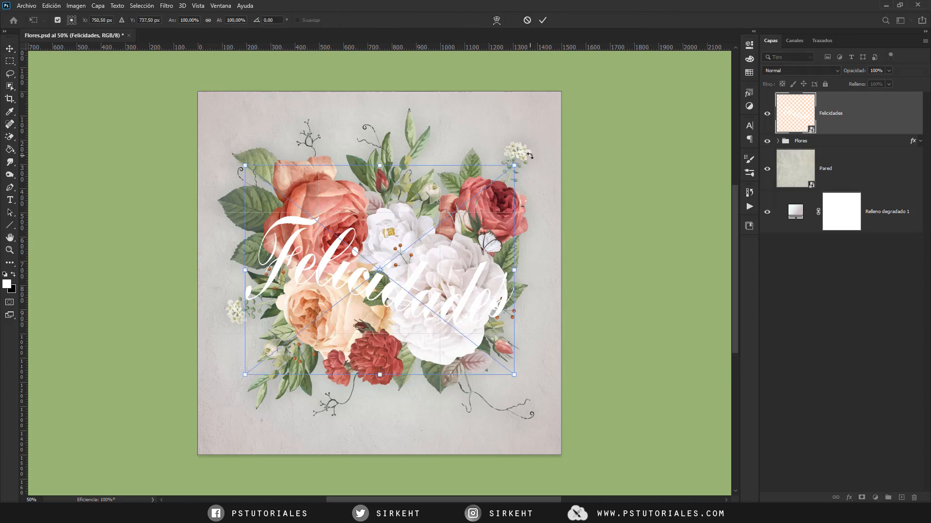
left_click_drag(530, 155, 520, 146)
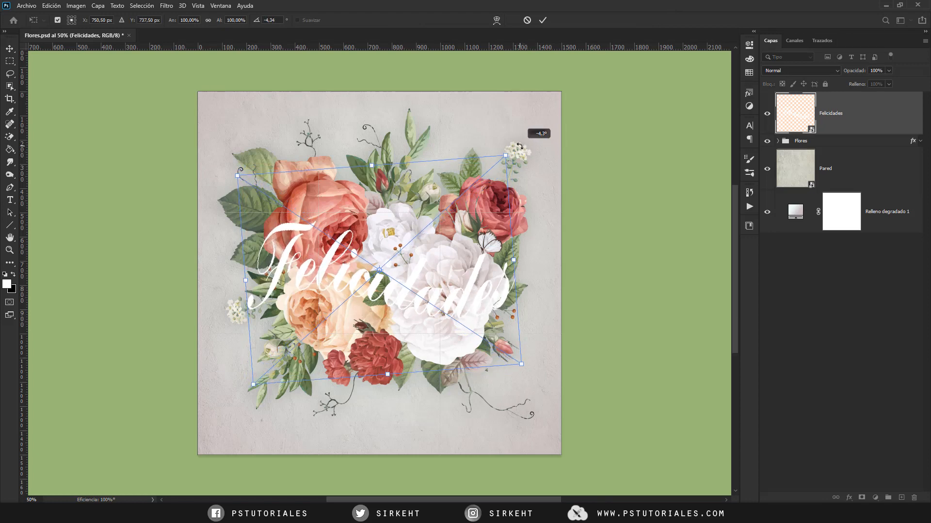
key("Return")
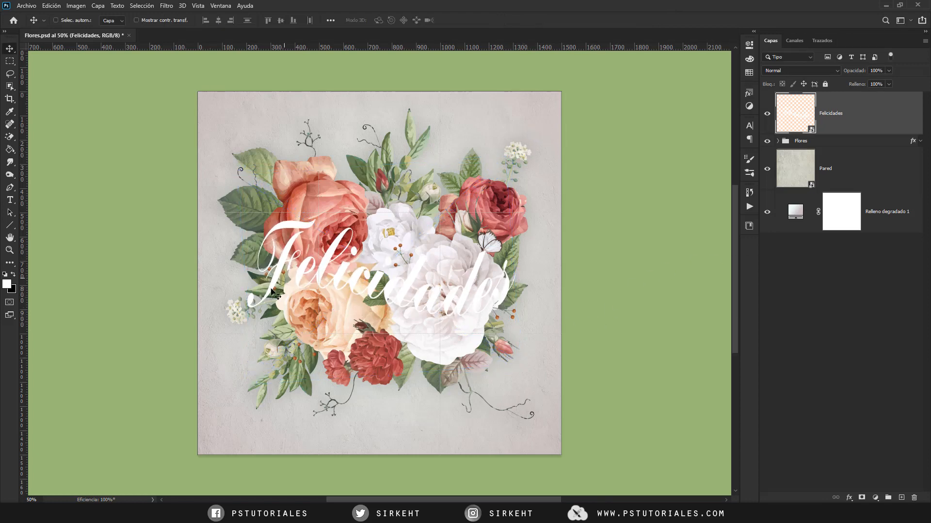
- Add a Multiply drop shadow to the Felicidades layer and set its opacity to 50%, keeping the shadow's existing dark green colour
left_click(849, 498)
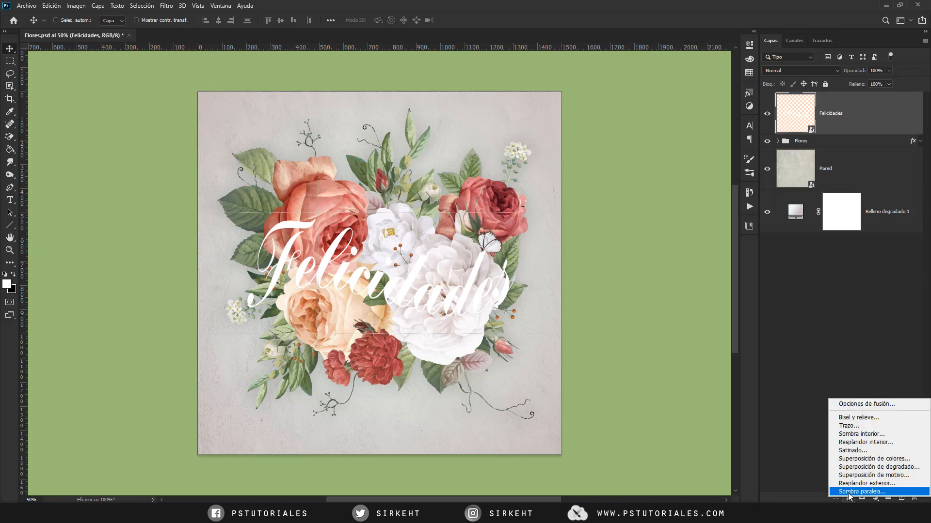
left_click(848, 493)
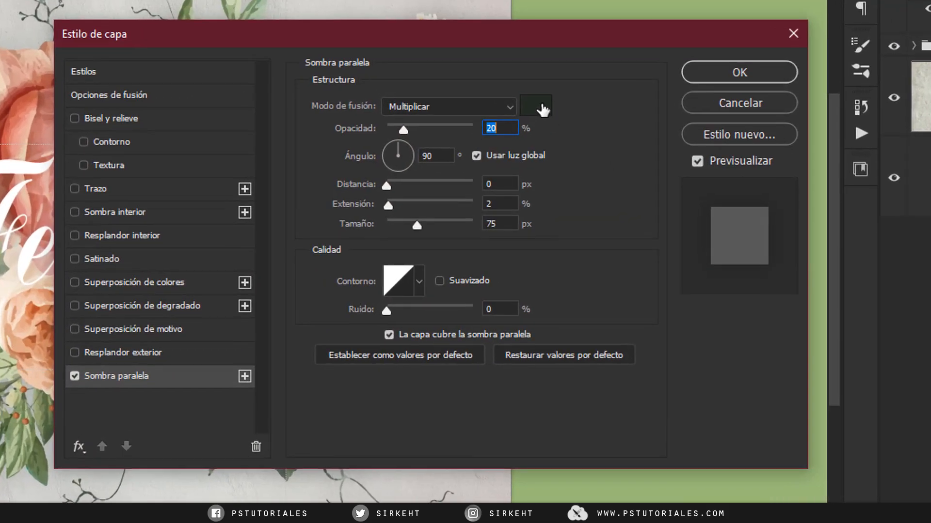
left_click(539, 107)
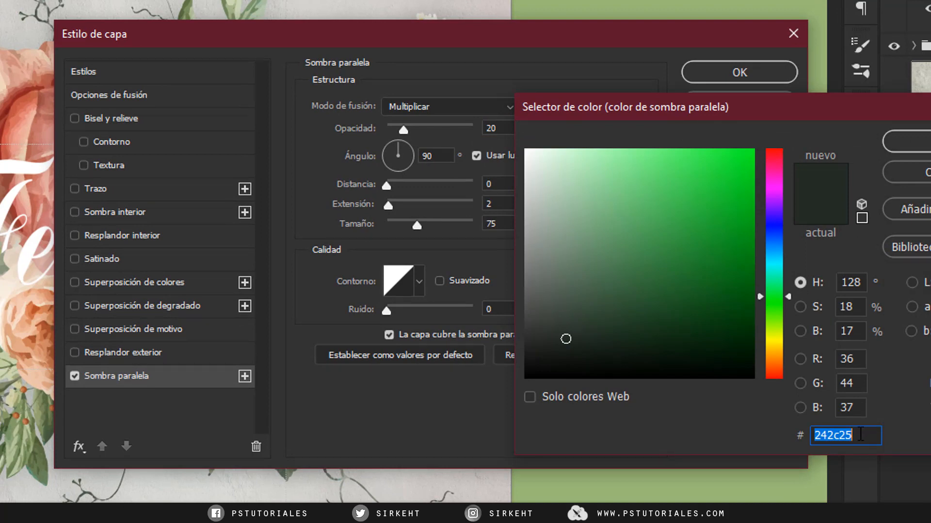
left_click(890, 175)
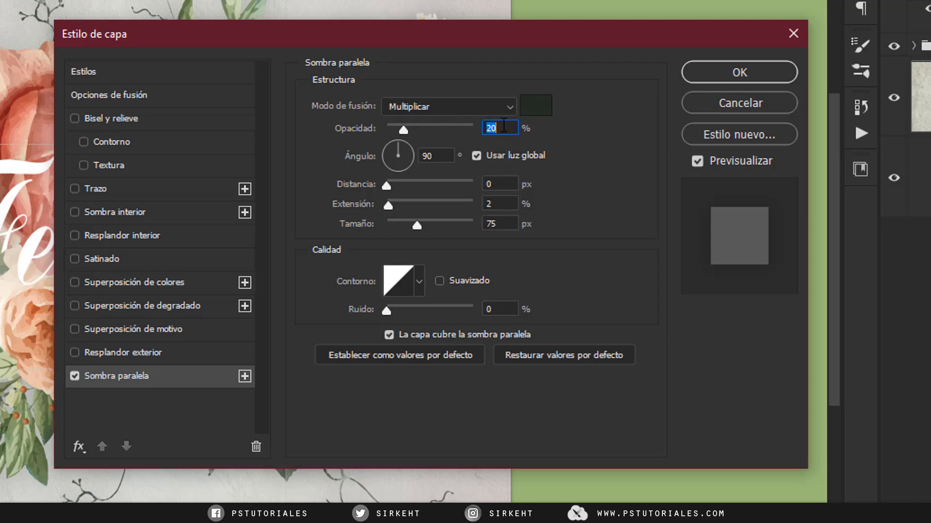
type("50")
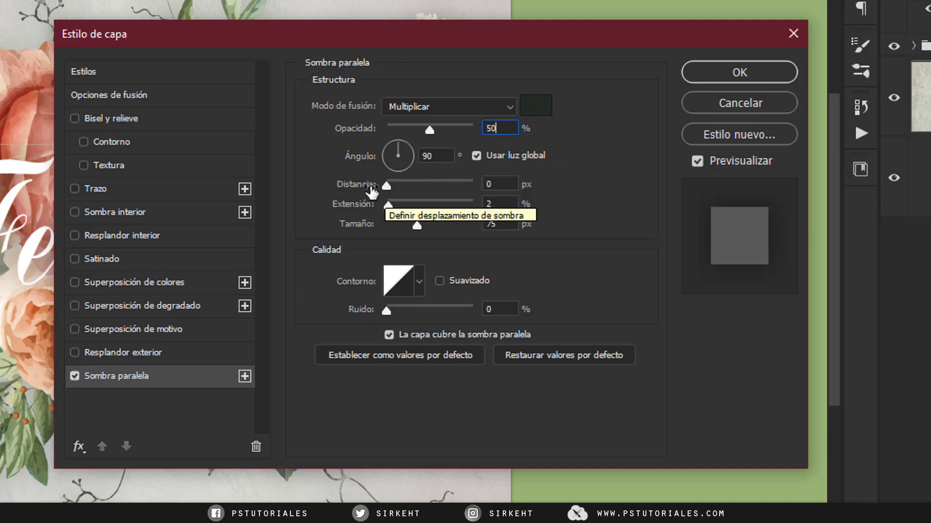
- Set the drop shadow's distance to 8 px, spread to 10% and size to 12 px, and apply the style
left_click(508, 184)
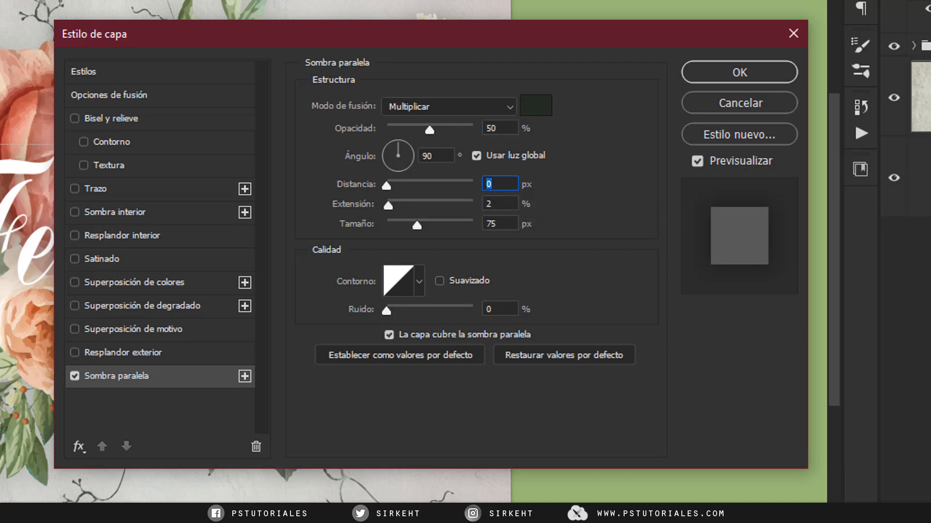
type("8")
left_click(511, 203)
type("10")
key("Tab")
type("12")
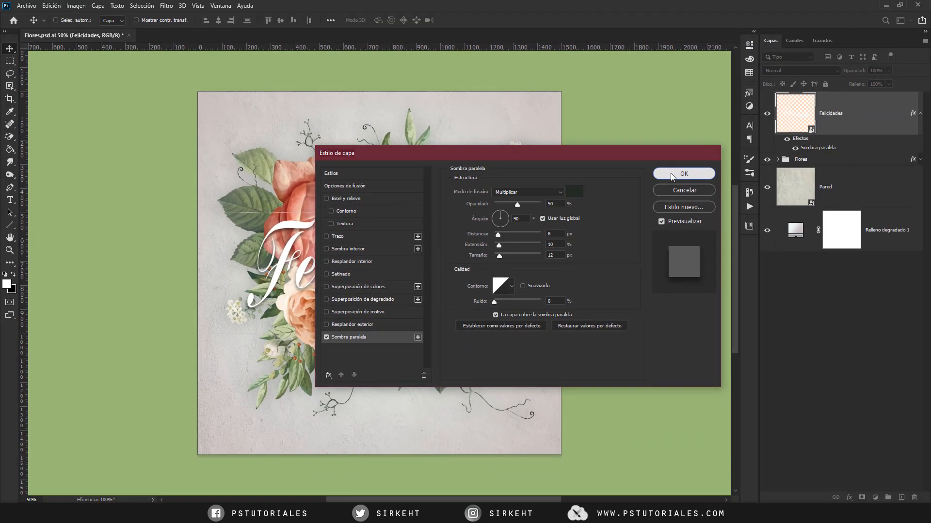
left_click(685, 142)
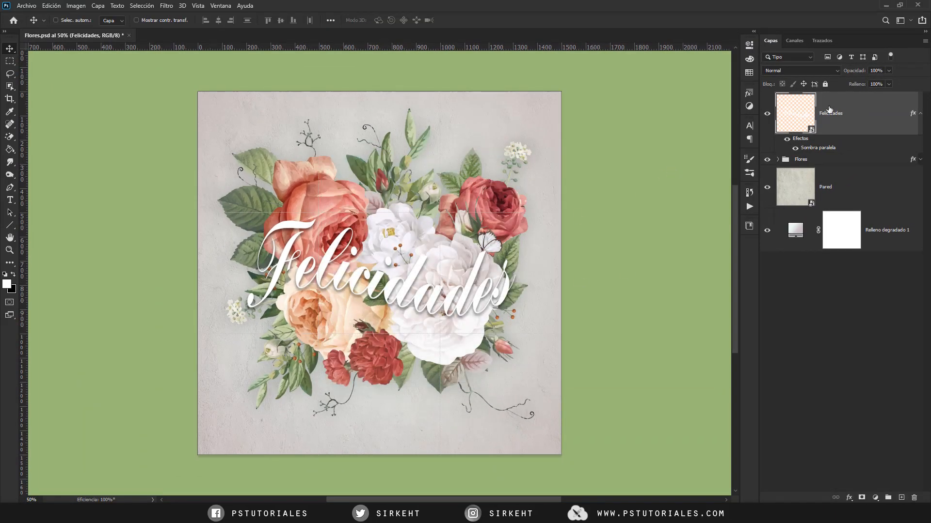
- Compare the Felicidades text with and without its effects, and add a layer mask to the layer
left_click(787, 139)
left_click(787, 139)
left_click(862, 499)
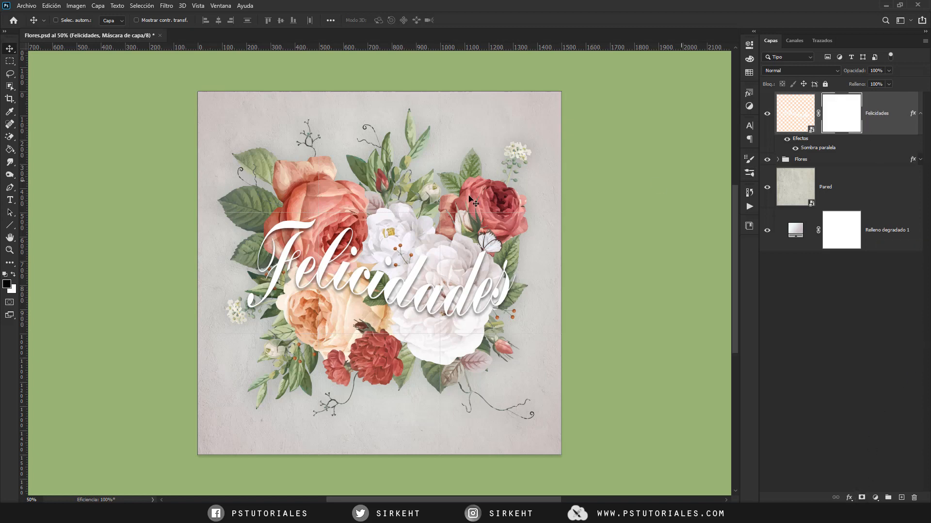
- Hide the guides and ready the Brush tool with a hard round 14 px tip for painting on the Felicidades mask
scroll(412, 281, "up", 3)
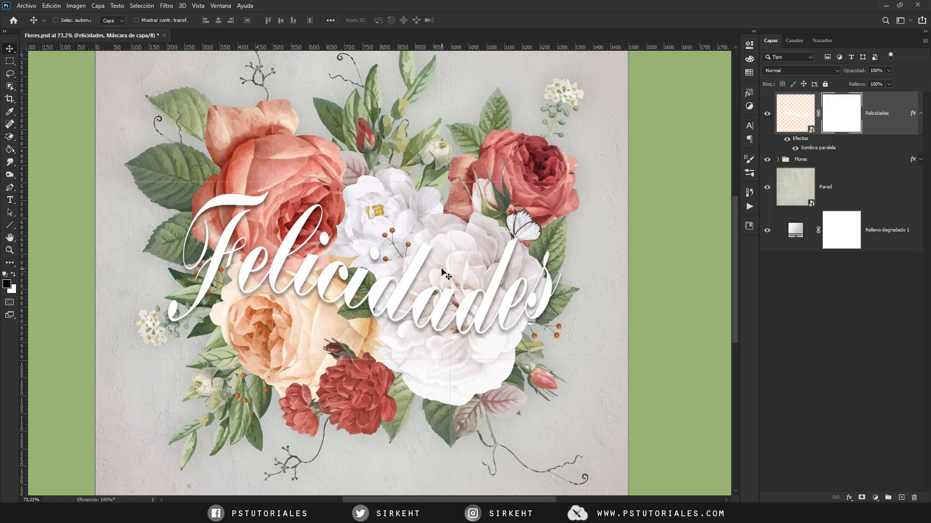
key("ctrl+h")
mouse_move(9, 111)
left_mouse_down()
mouse_move(72, 117)
mouse_move(58, 113)
left_mouse_up()
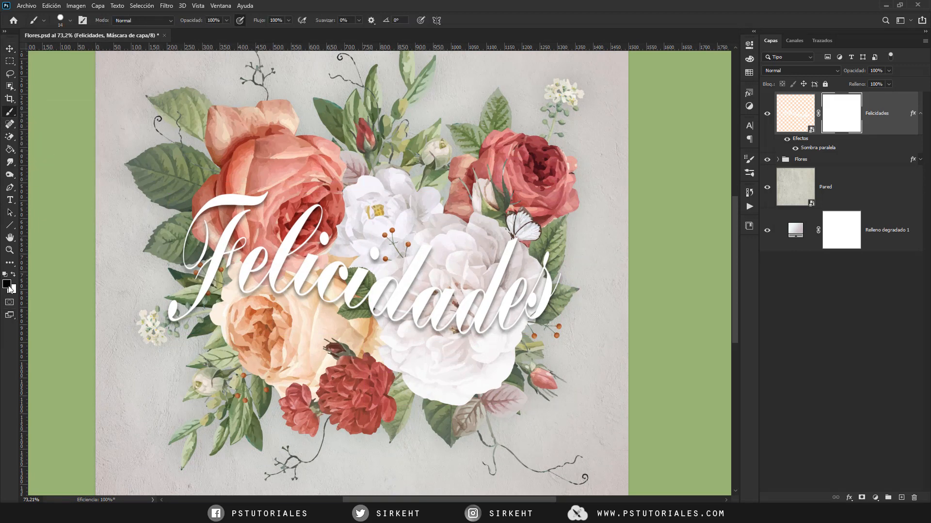
right_click(293, 169)
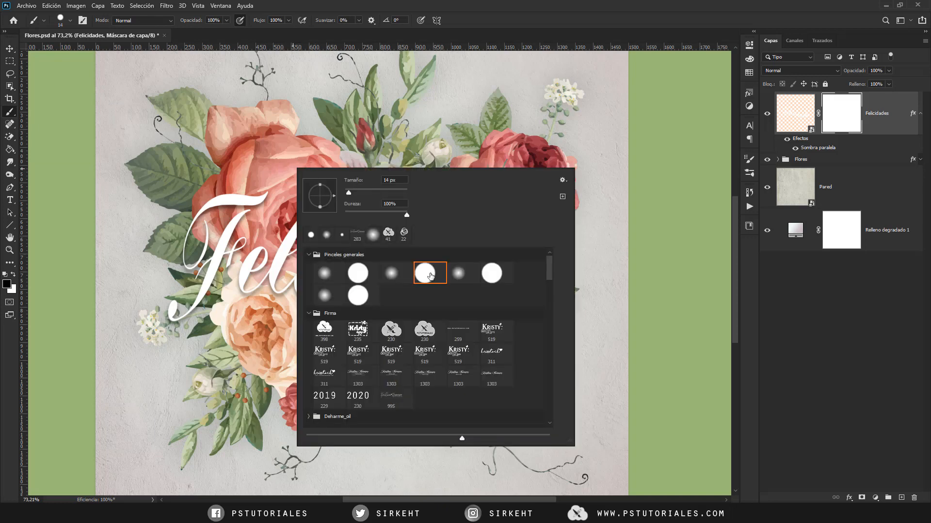
left_click(845, 121)
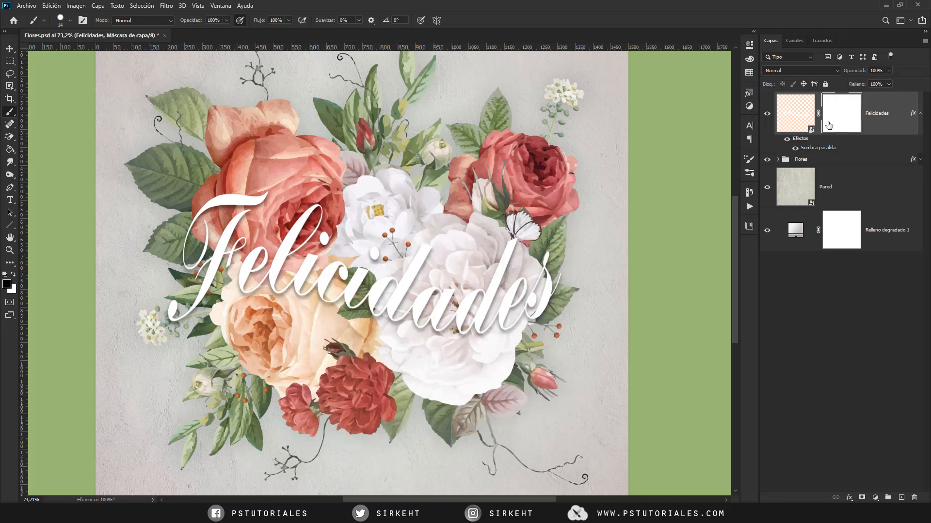
- Mask out the tip of the F's inner stroke at the coral rose petal, lowering the layer fill to 51% as a check and restoring it to 100%
scroll(289, 239, "up", 2)
left_click_drag(254, 252, 349, 184)
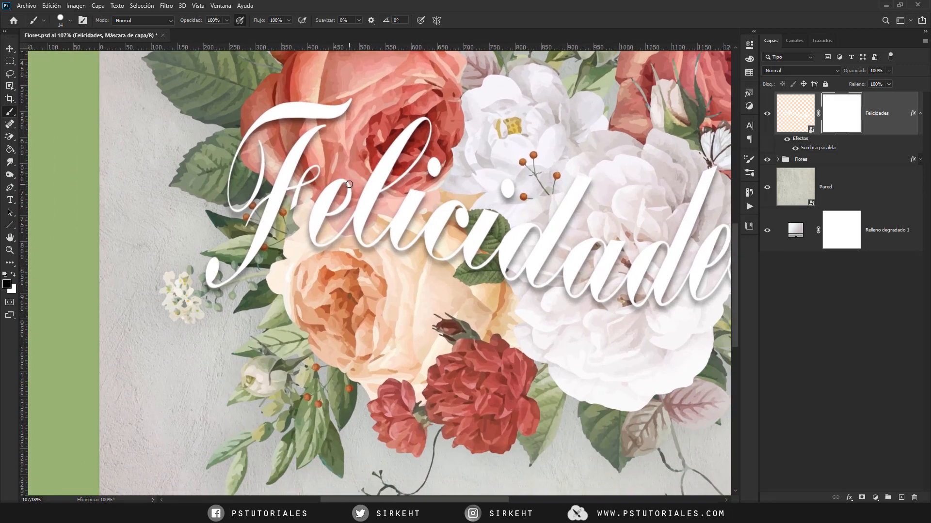
scroll(160, 125, "up", 1)
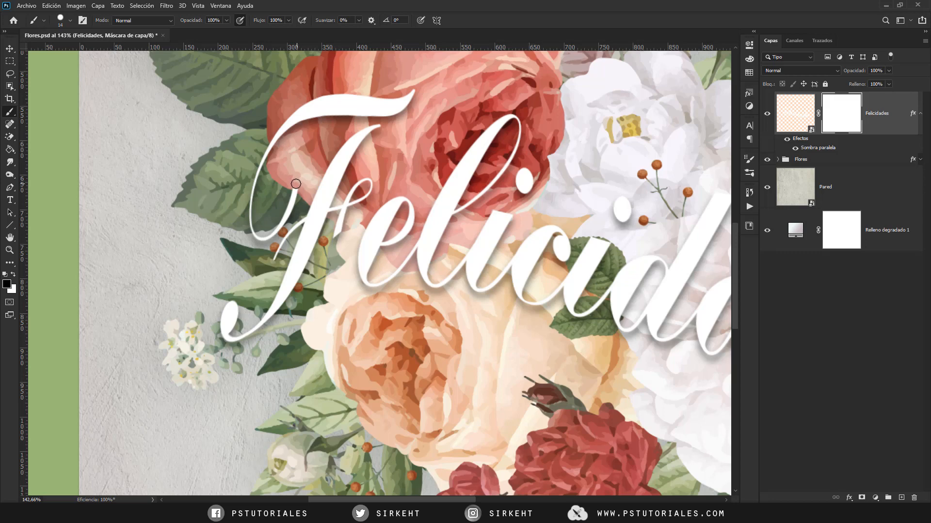
left_click(296, 185)
scroll(294, 179, "up", 2)
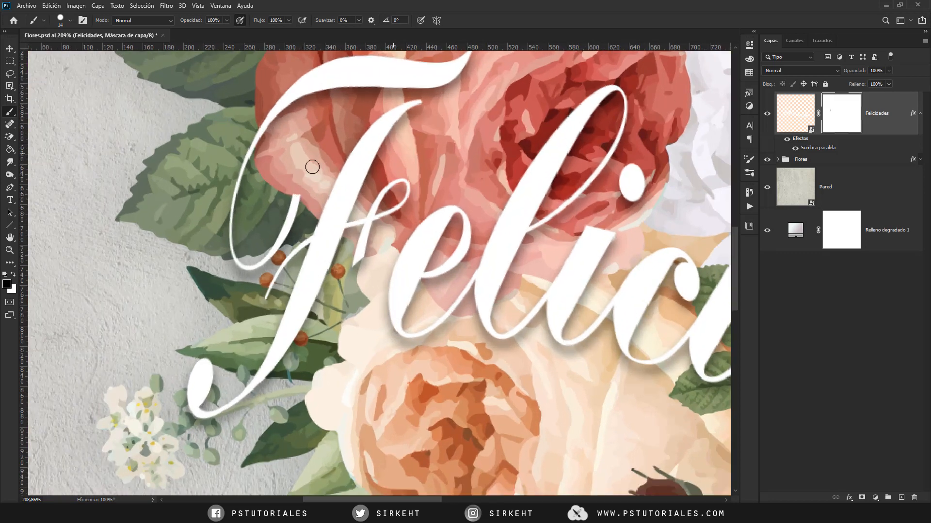
left_click_drag(861, 85, 834, 87)
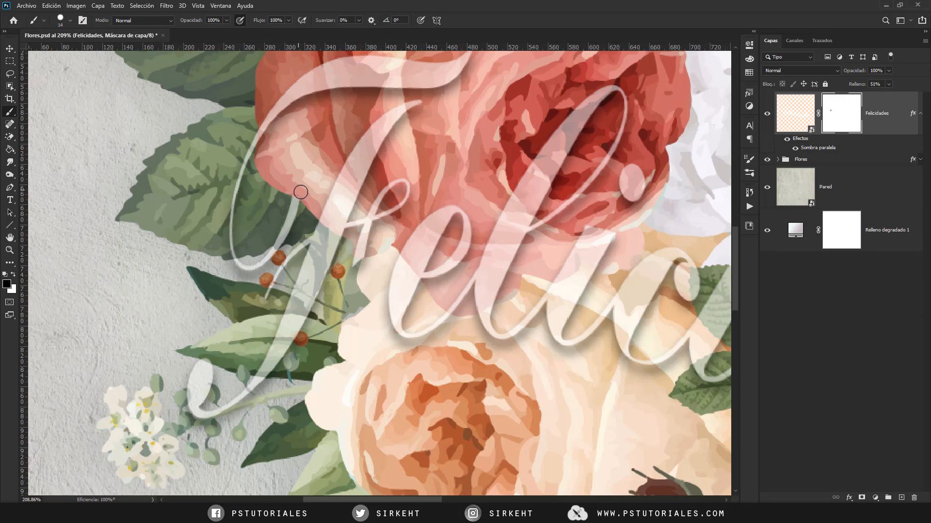
left_click_drag(854, 85, 904, 84)
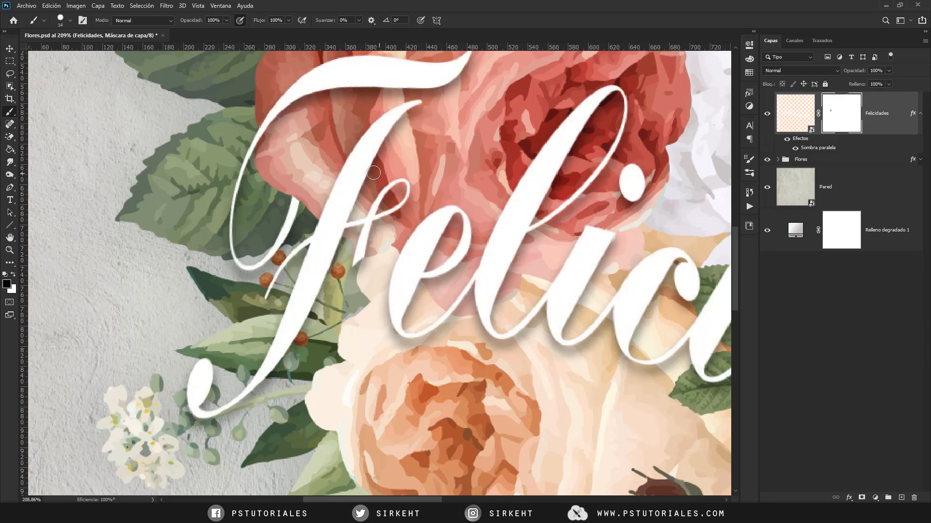
key("x")
- Expand the Flores group and identify the layer of the white flower sprig beside the F's tail by toggling its visibility
scroll(440, 219, "down", 3)
left_click_drag(451, 268, 423, 200)
scroll(252, 296, "up", 3)
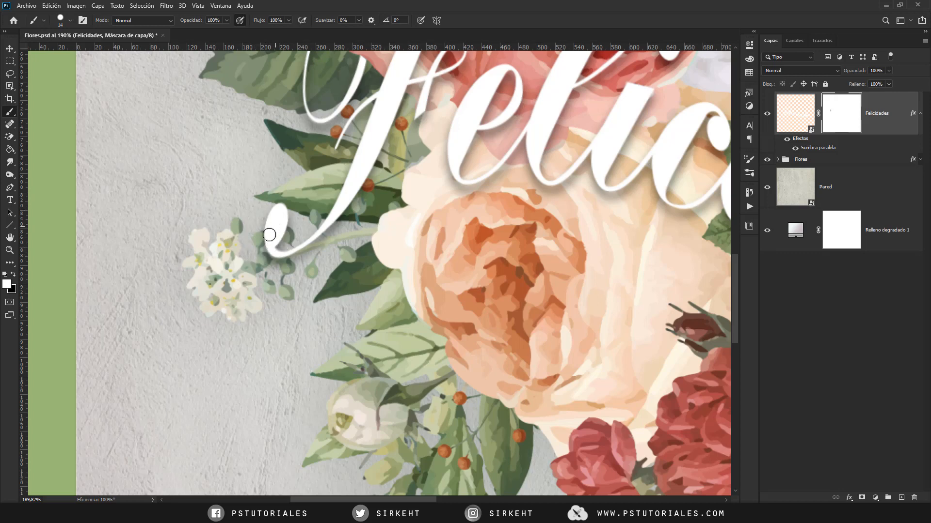
left_click(778, 160)
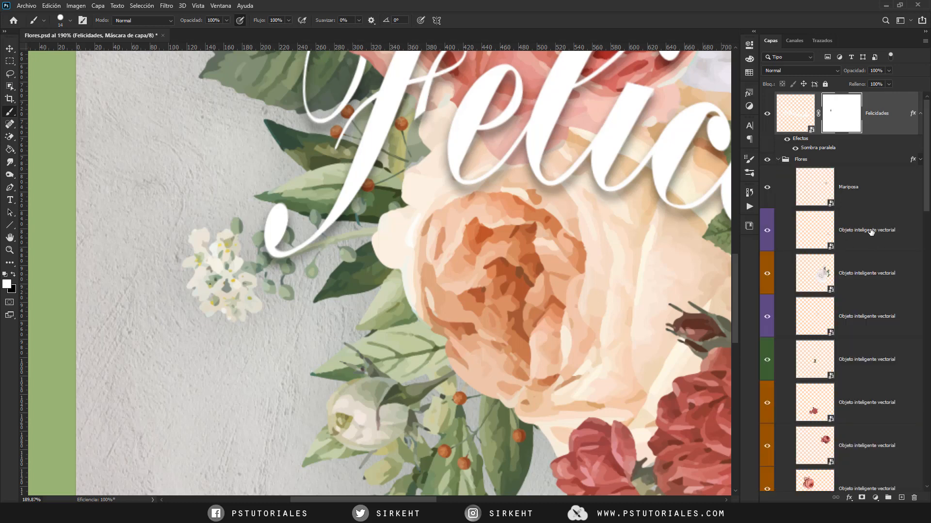
scroll(878, 231, "down", 10)
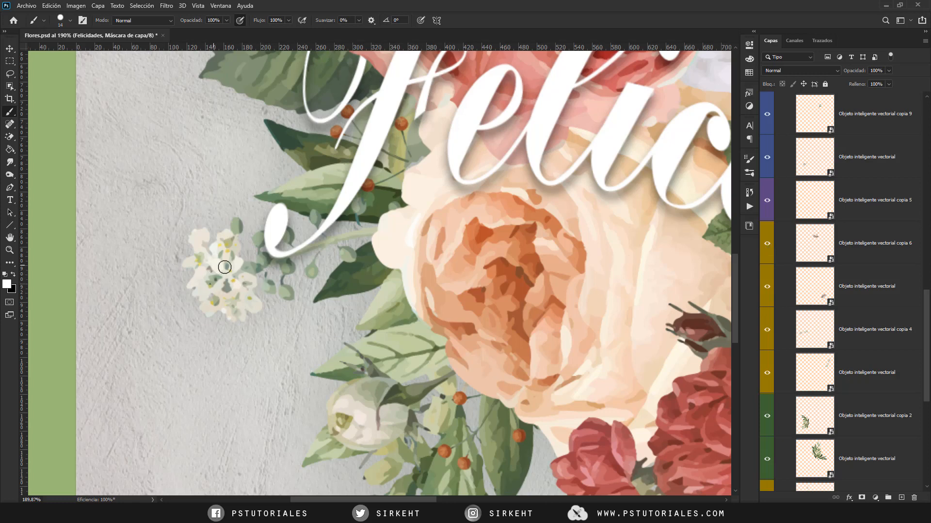
scroll(837, 246, "down", 4)
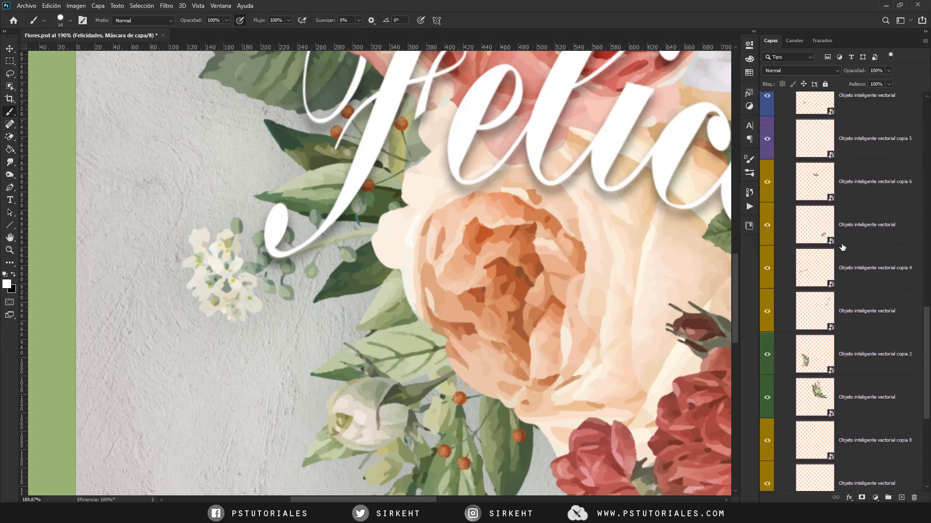
left_click(767, 270)
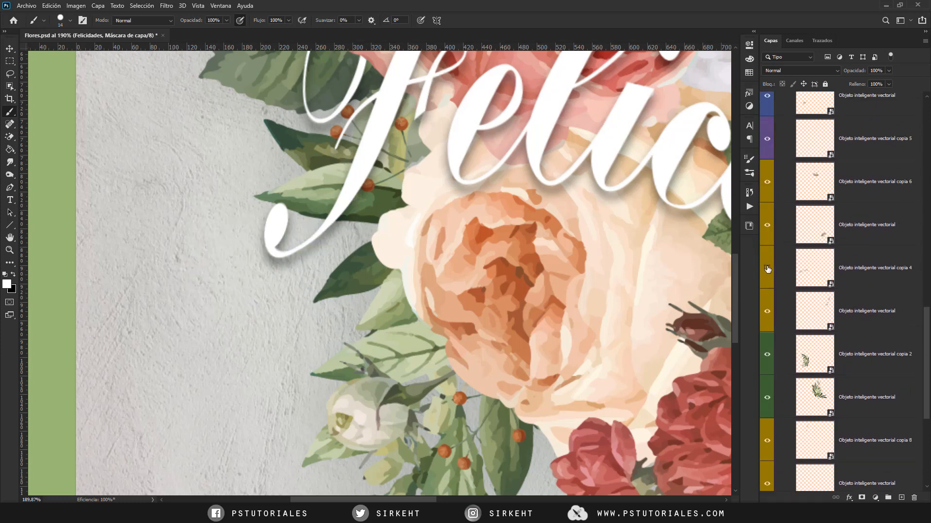
left_click(767, 269)
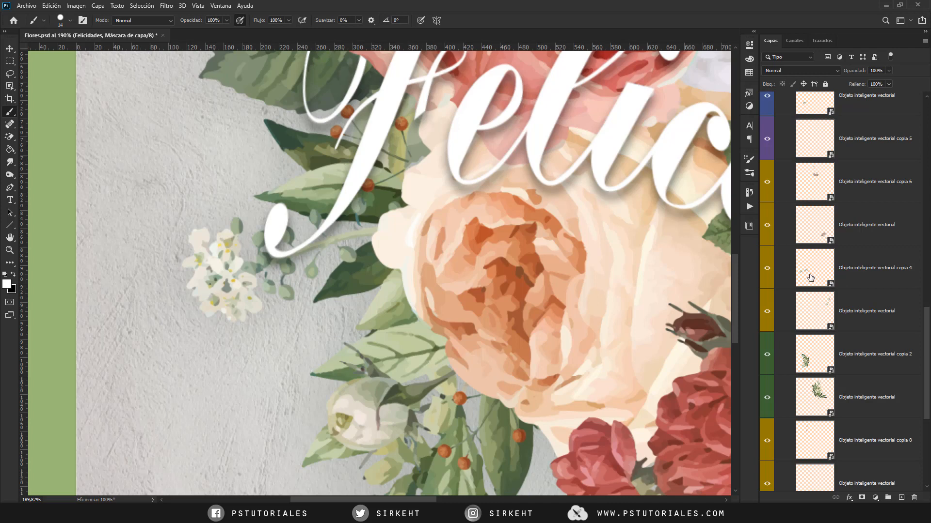
- Turn on auto-select for the Move tool and pick the butterfly, followed by the white flower sprig, directly on the canvas
left_click(10, 51)
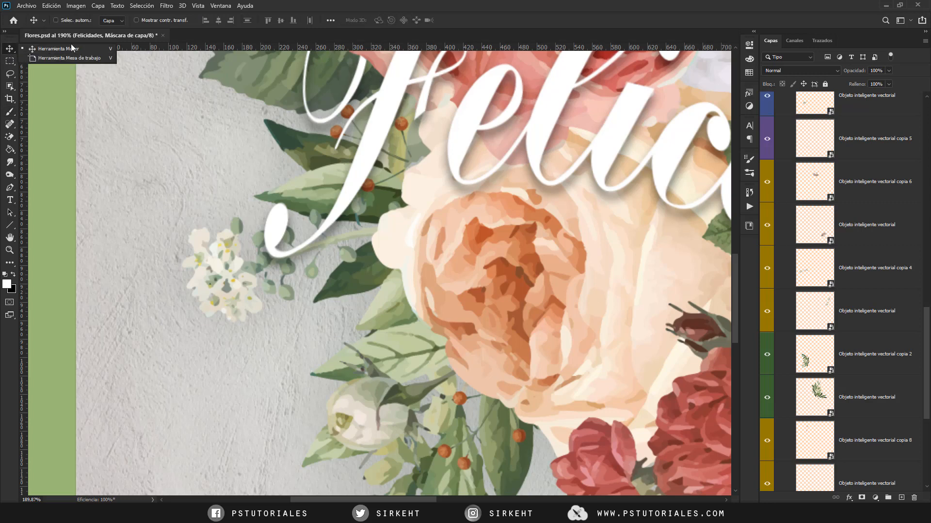
left_click(71, 49)
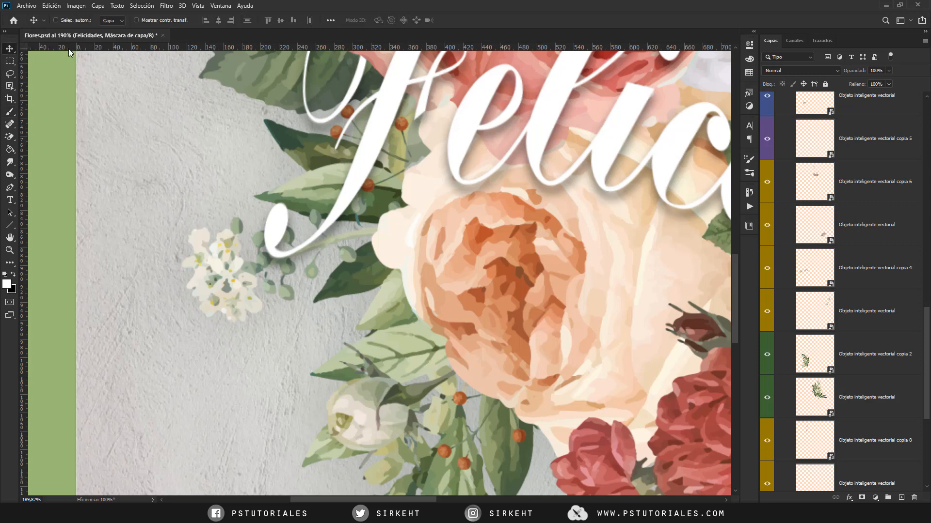
left_click(56, 20)
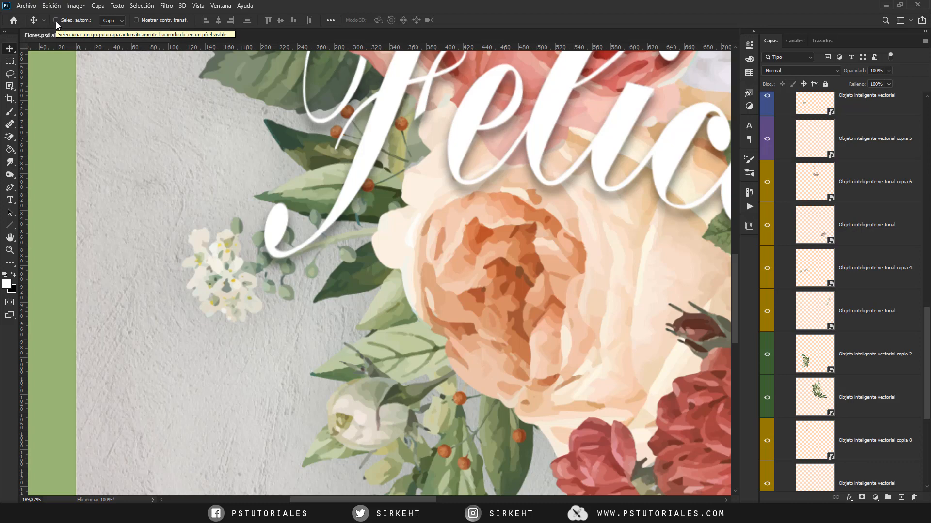
scroll(263, 276, "down", 1)
scroll(263, 276, "down", 8)
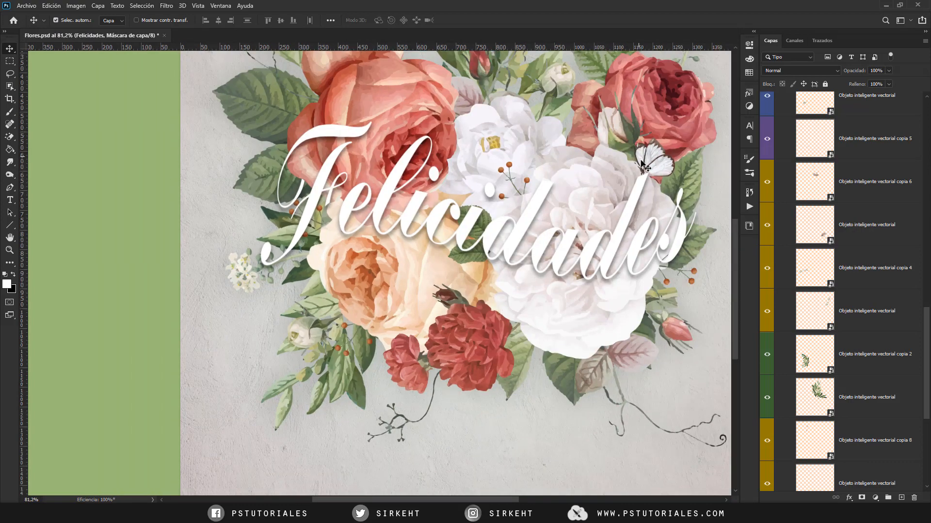
left_click(659, 169)
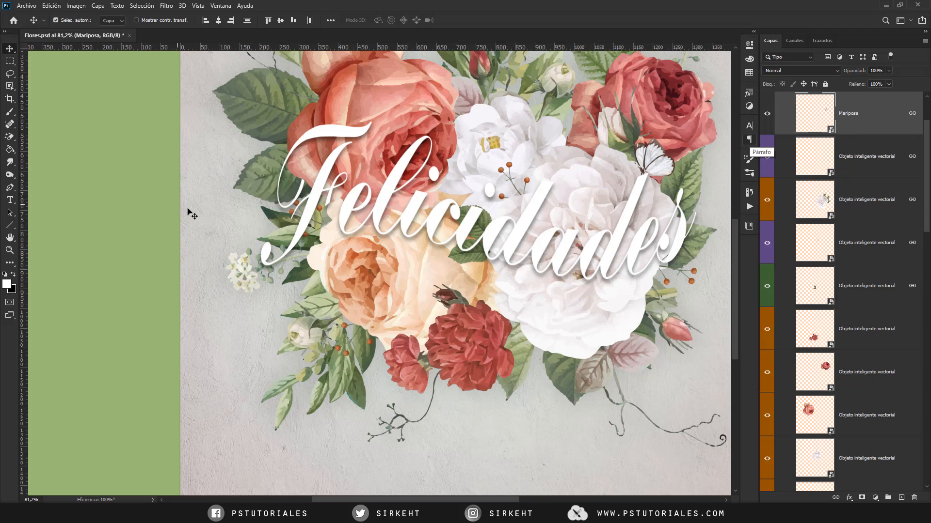
left_click(249, 279)
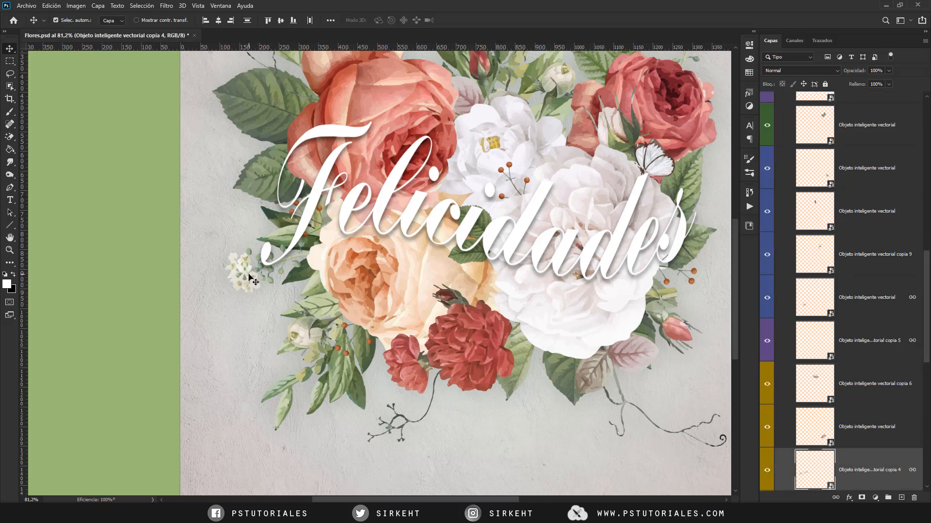
- Load the white flower sprig layer's outline as a selection and, with auto-select turned off, target the Felicidades layer mask
scroll(860, 396, "down", 6)
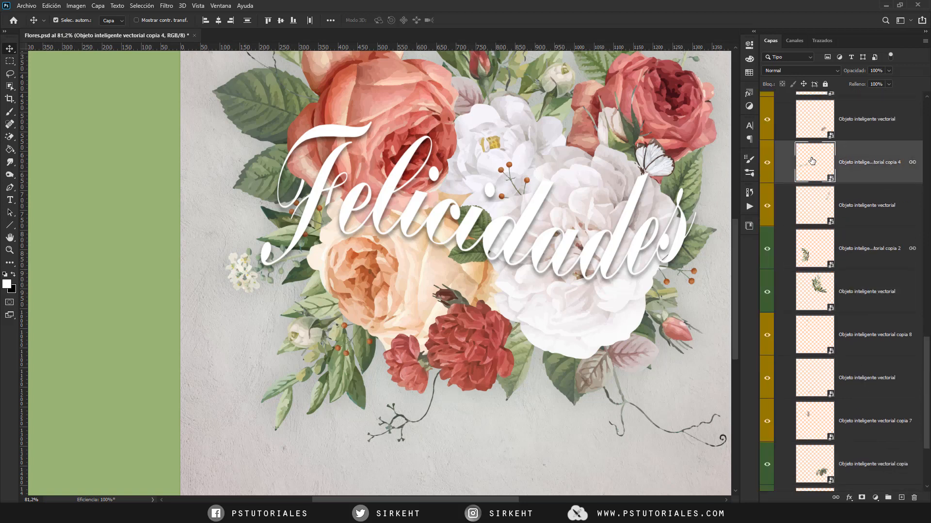
key("ctrl")
left_click(811, 169, "ctrl")
left_click(56, 20)
scroll(874, 159, "up", 10)
left_click(842, 114)
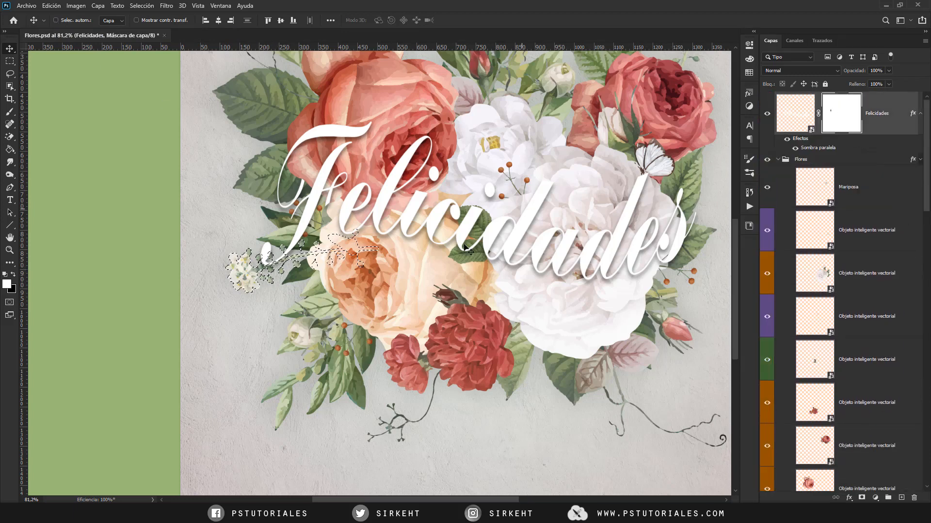
- Paint black on the mask inside the sprig selection with a 29 px brush, hiding the F's lower tail where the sprig's leaves cross it
key("b")
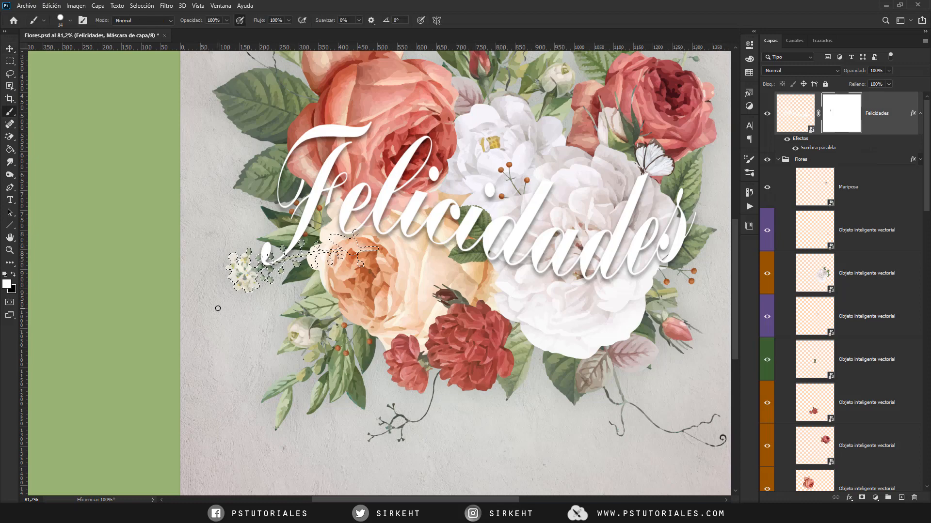
scroll(218, 308, "up", 5)
key("x")
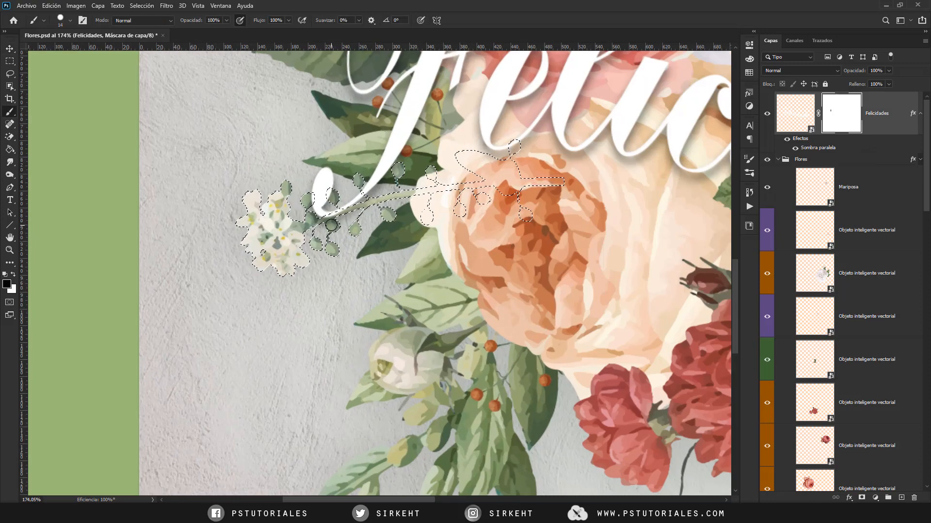
right_click(320, 235, "alt")
right_click(307, 200, "alt")
mouse_move(308, 200)
left_mouse_down()
mouse_move(331, 189)
mouse_move(325, 223)
left_mouse_up()
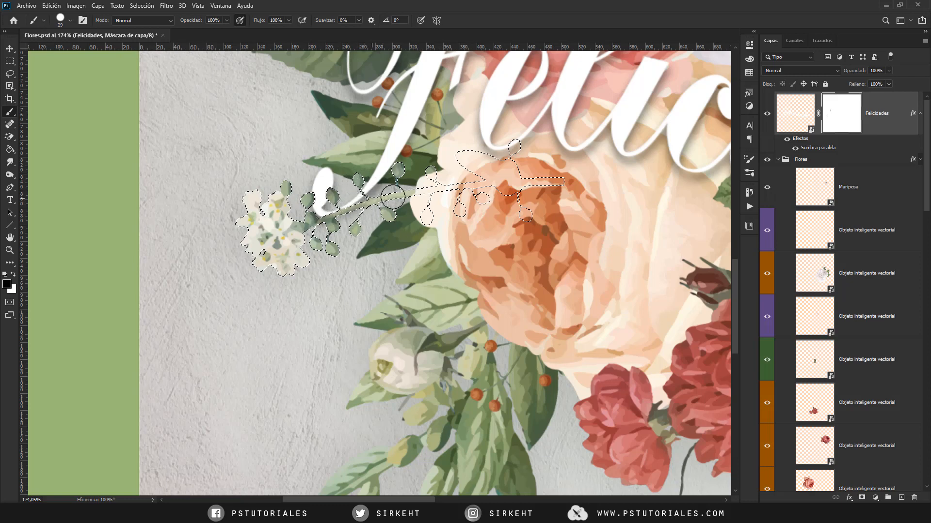
- Clear the sprig selection and review the masked lettering across the whole composition
key("ctrl+d")
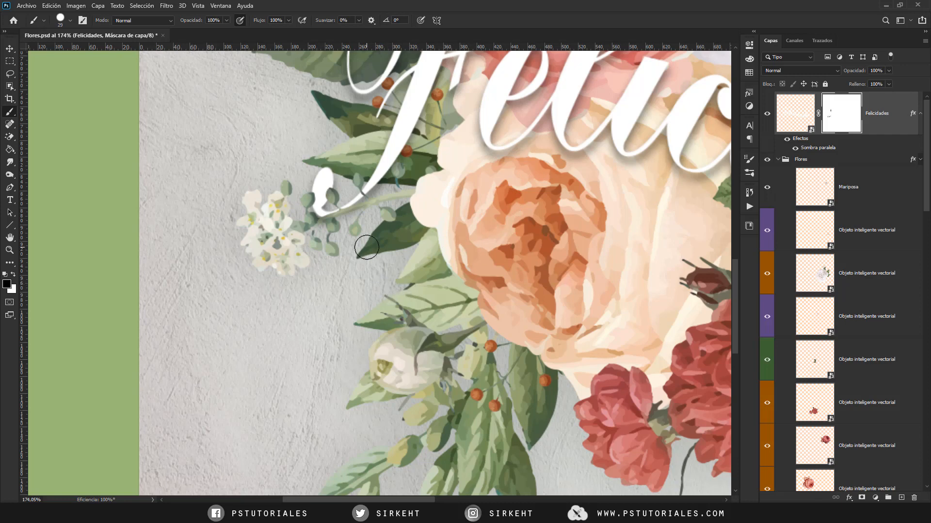
scroll(453, 220, "down", 4)
left_click_drag(499, 229, 362, 300)
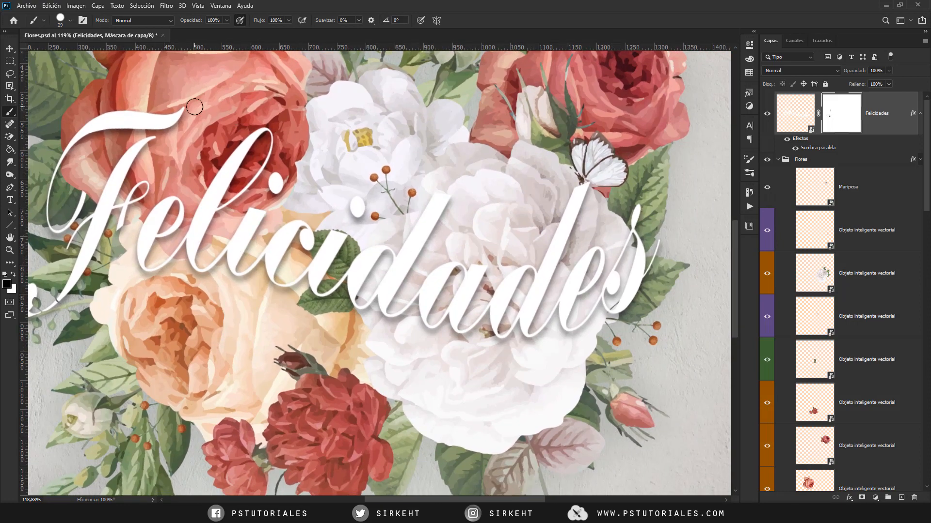
key("ctrl+0")
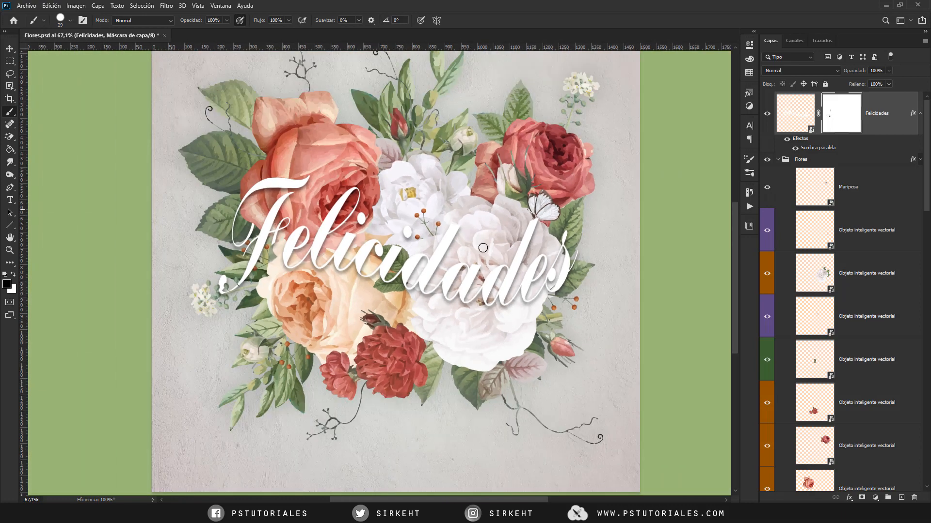
scroll(588, 227, "down", 1)
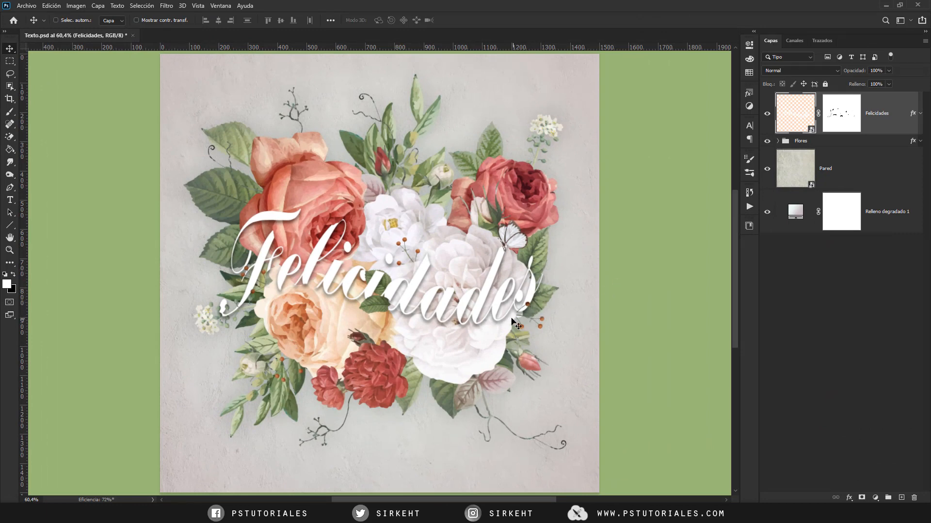
- Inspect the Felicidades layer mask on its own, return to the composition and target the layer content instead of the mask
left_click(842, 117, "alt")
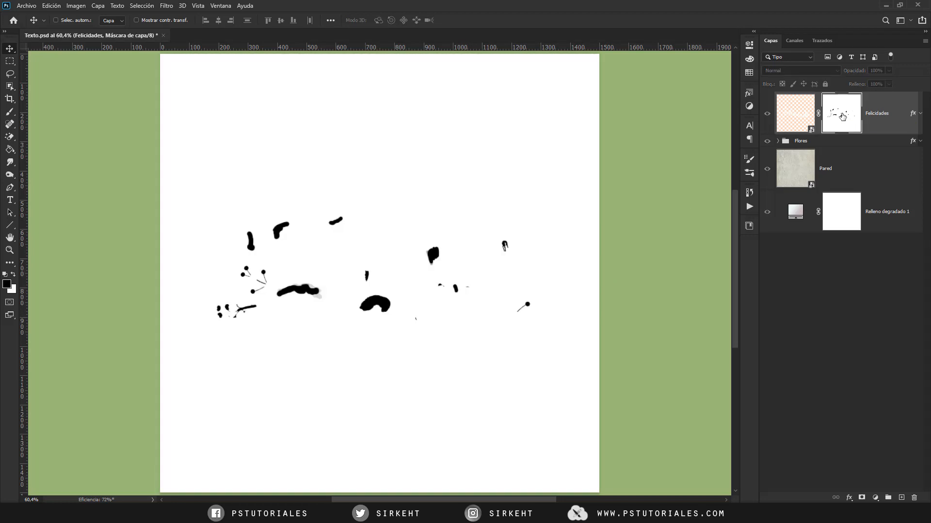
left_click(842, 117, "alt")
scroll(441, 296, "up", 2)
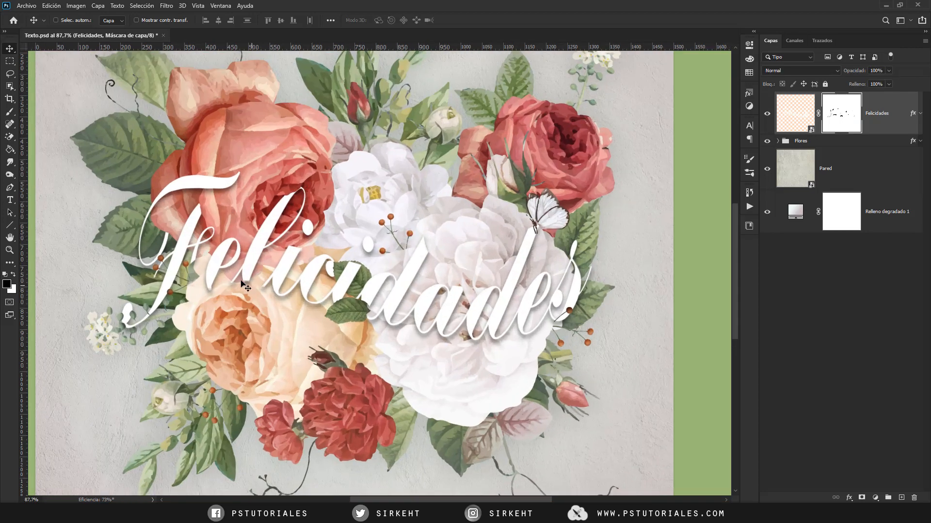
key("ctrl+minus")
key("ctrl+minus")
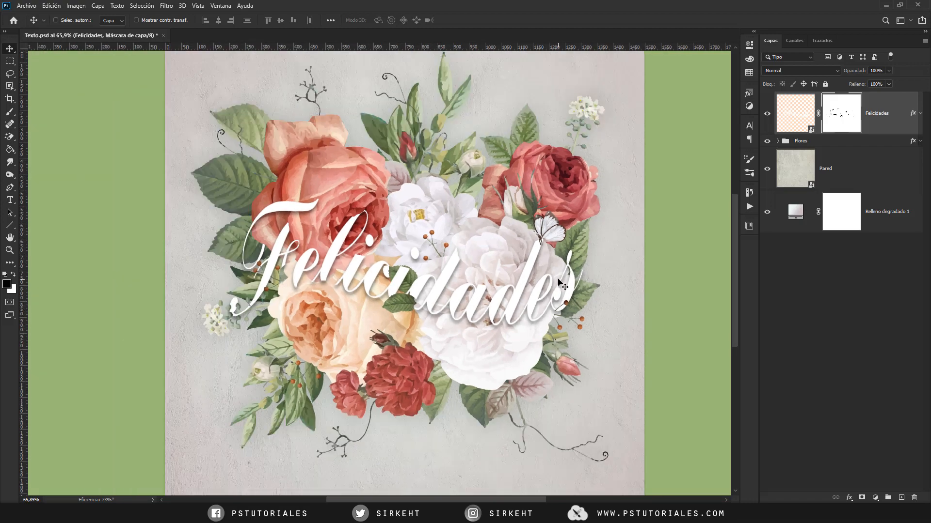
key("ctrl+2")
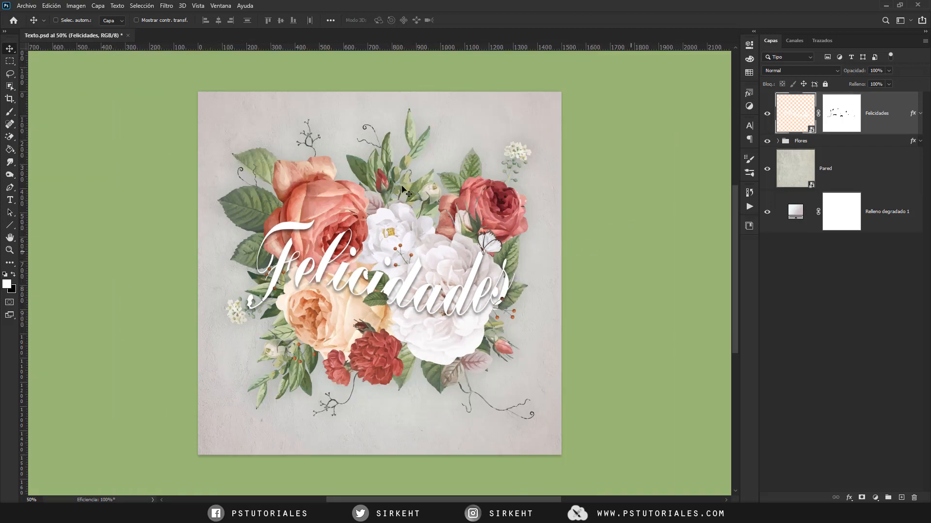
- Place Papel.jpg from the Materiales Texto Floral folder as an embedded element above the Felicidades layer
left_click(29, 7)
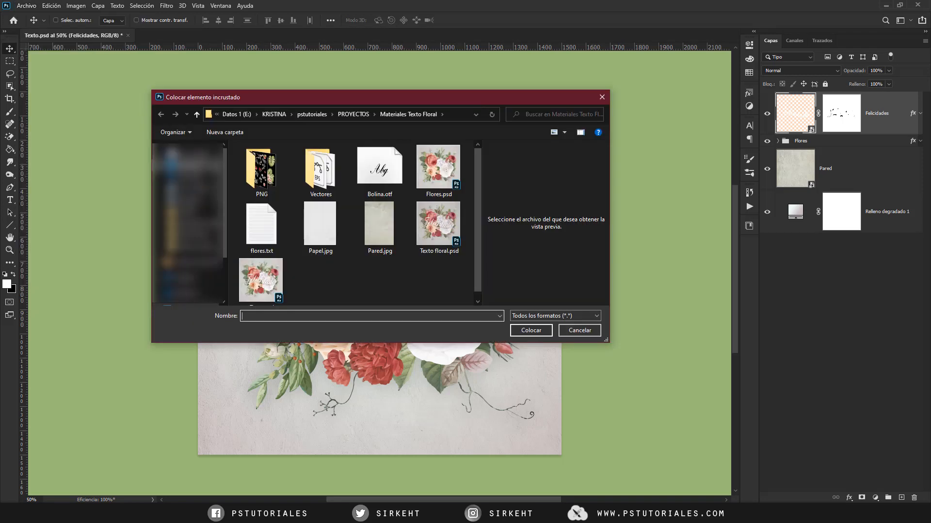
left_click(54, 230)
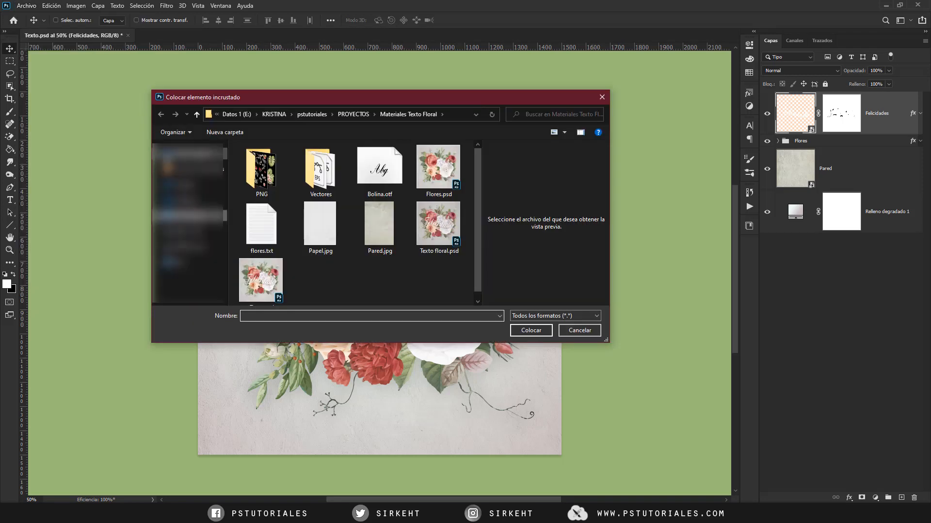
left_click(328, 230)
key("Return")
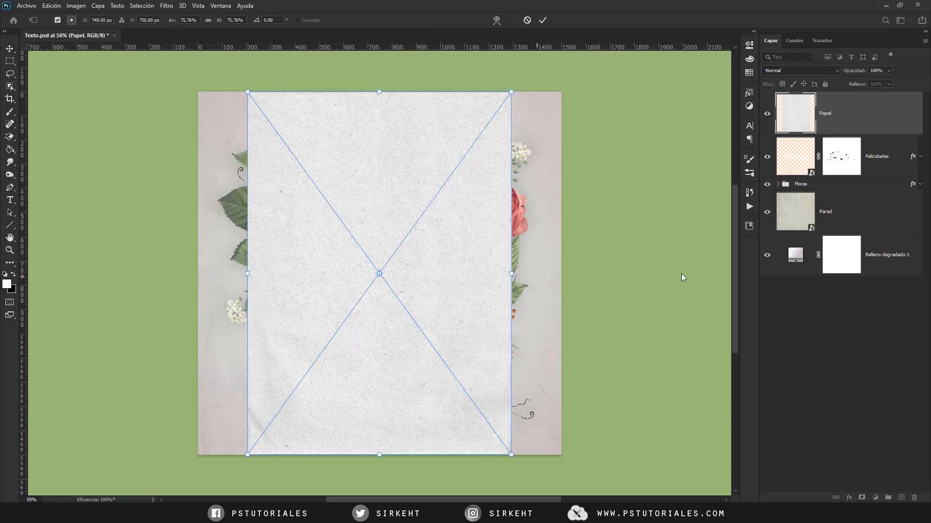
- Rotate the placed paper texture 90° clockwise and stretch it until it covers the whole canvas
right_click(416, 249)
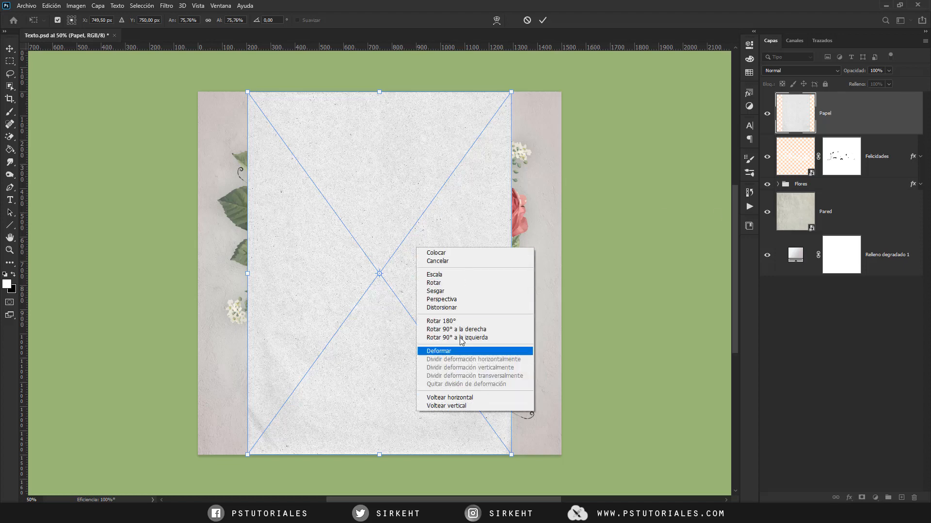
left_click(482, 330)
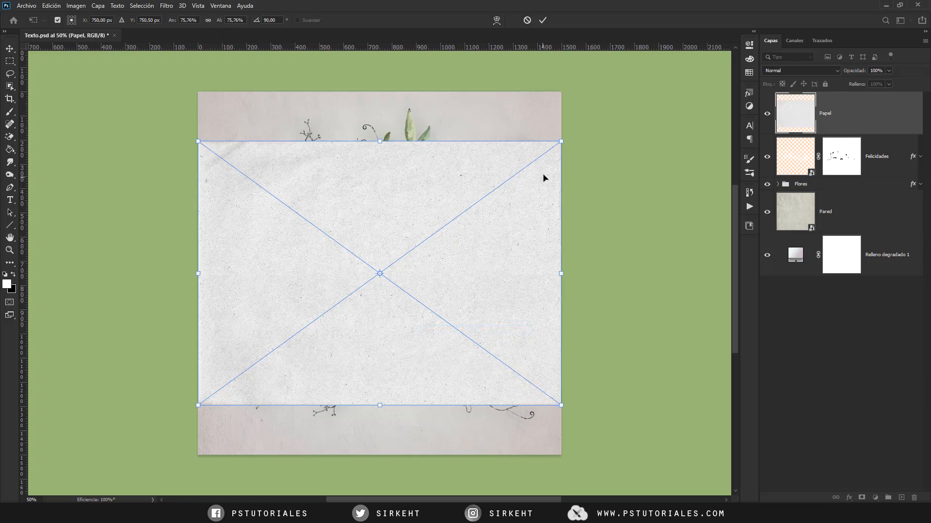
left_click_drag(561, 141, 598, 115)
left_click_drag(513, 234, 502, 235)
left_click_drag(370, 115, 370, 85)
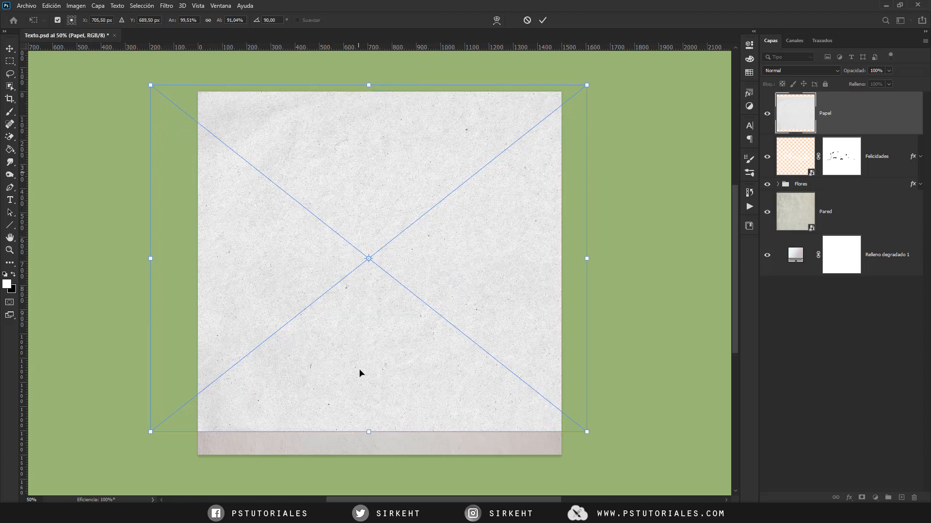
left_click_drag(368, 437, 369, 473)
key("Return")
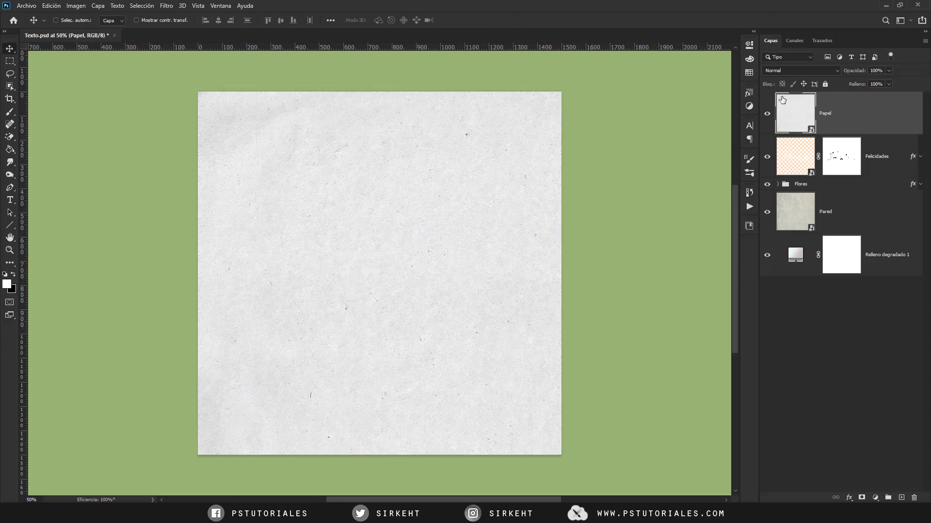
- Set the Papel layer's blend mode to Multiplicar and its opacity to 60%
left_click(783, 68)
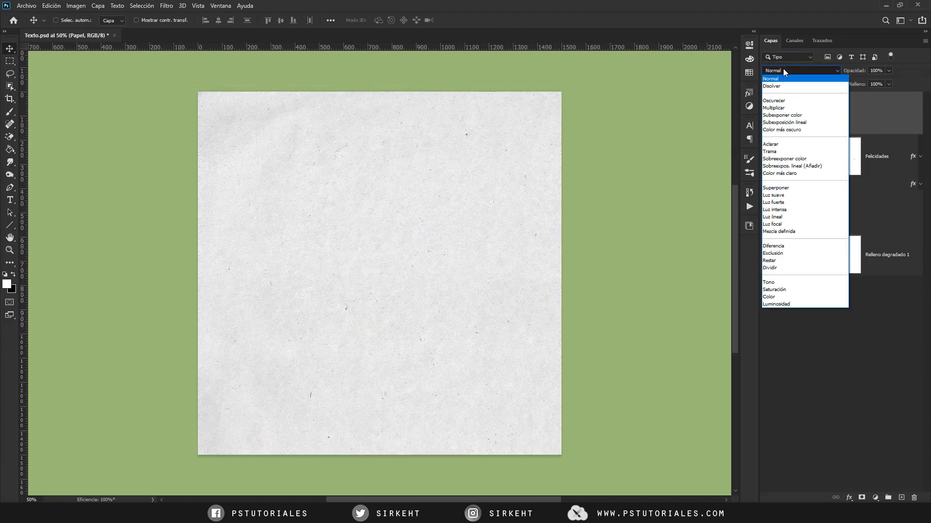
left_click(789, 108)
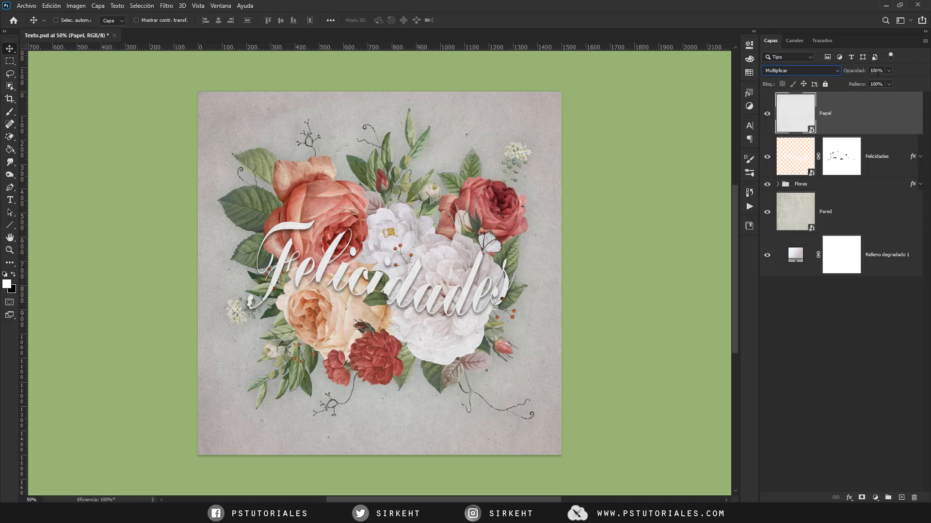
type("60")
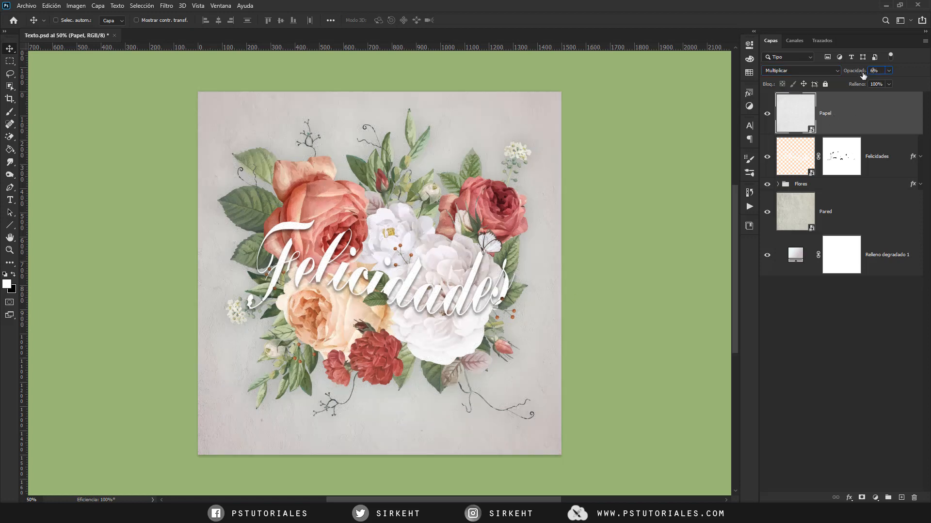
key("Return")
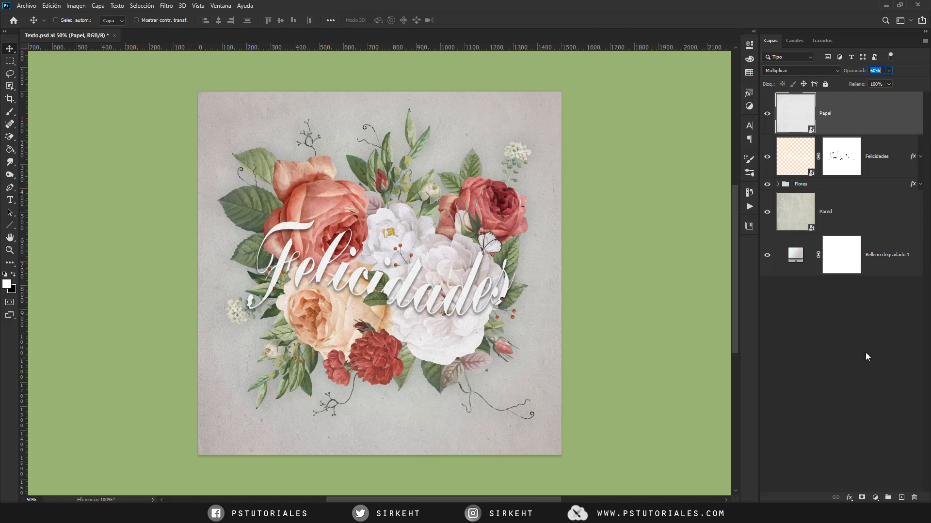
- Add a Tono/saturación adjustment layer above Papel and sample the dark red rose to target the Rojos range
left_click(876, 498)
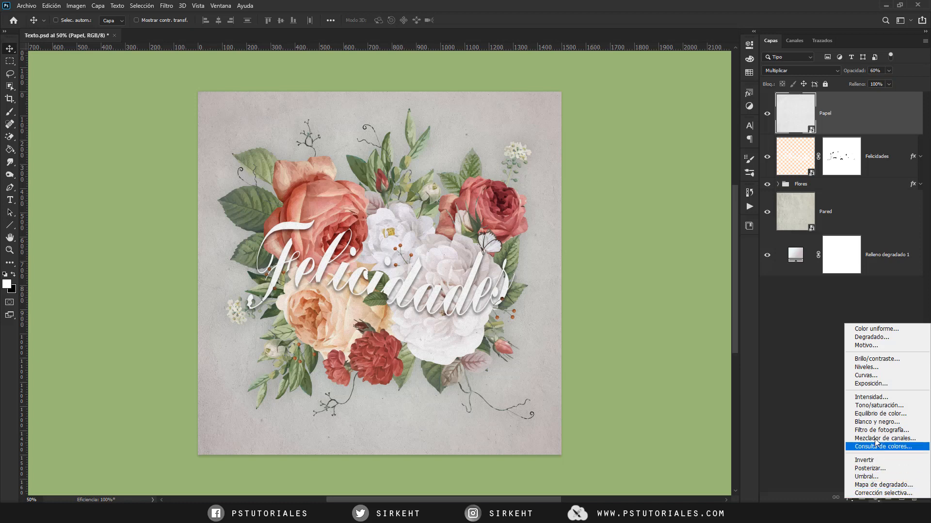
left_click(877, 405)
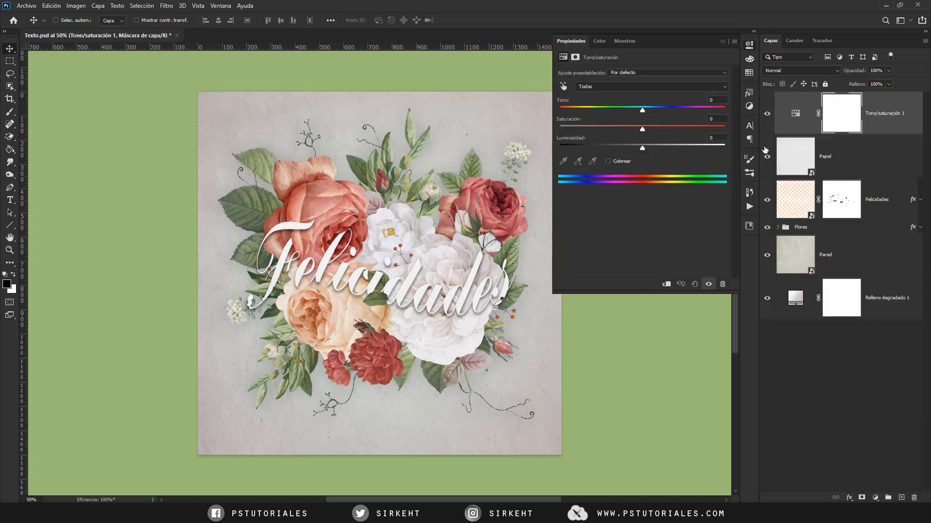
left_click(563, 88)
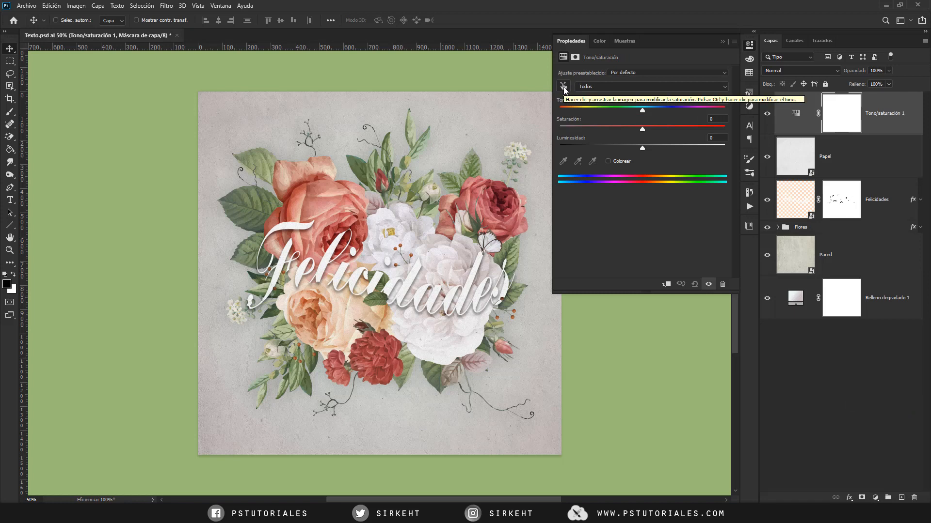
left_click(507, 203)
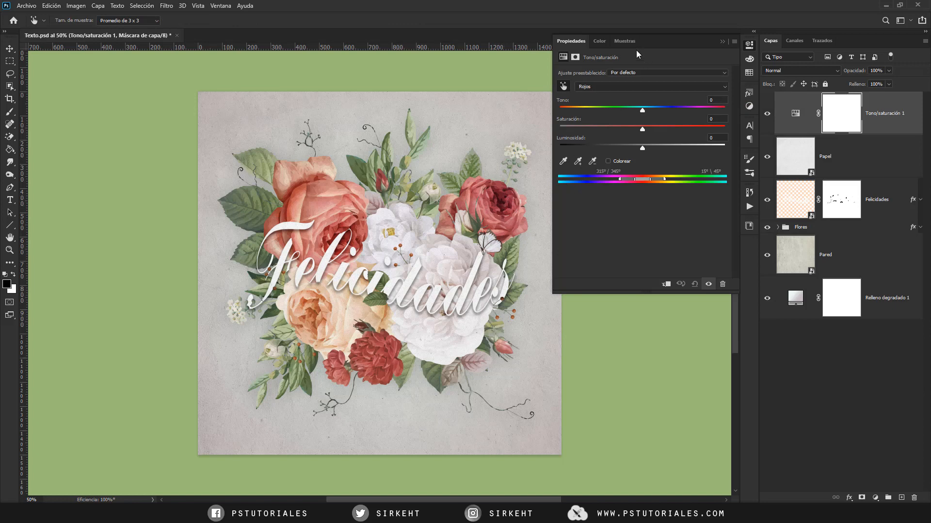
- Set the Rojos hue to -10 and compare the flowers with the adjustment on and off
left_click(593, 88)
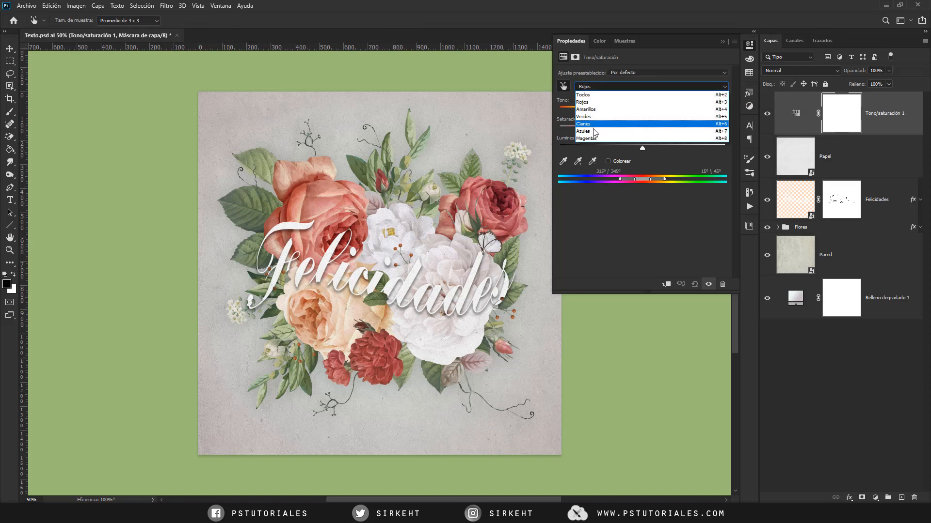
left_click(626, 101)
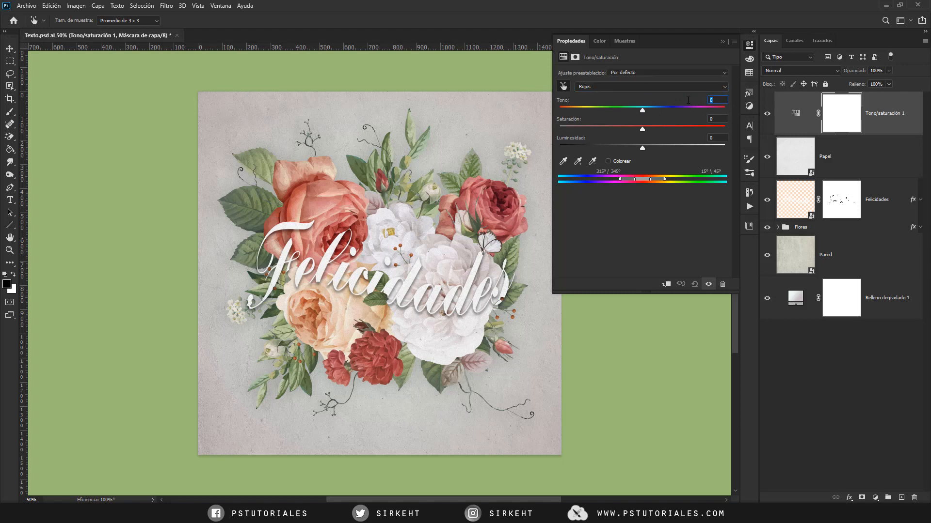
type("-10")
left_click(767, 114)
left_click(767, 114)
left_click(767, 114)
left_click(767, 113)
- Set the Verdes hue to -55 in the same adjustment and check its effect on the leaves
left_click(593, 86)
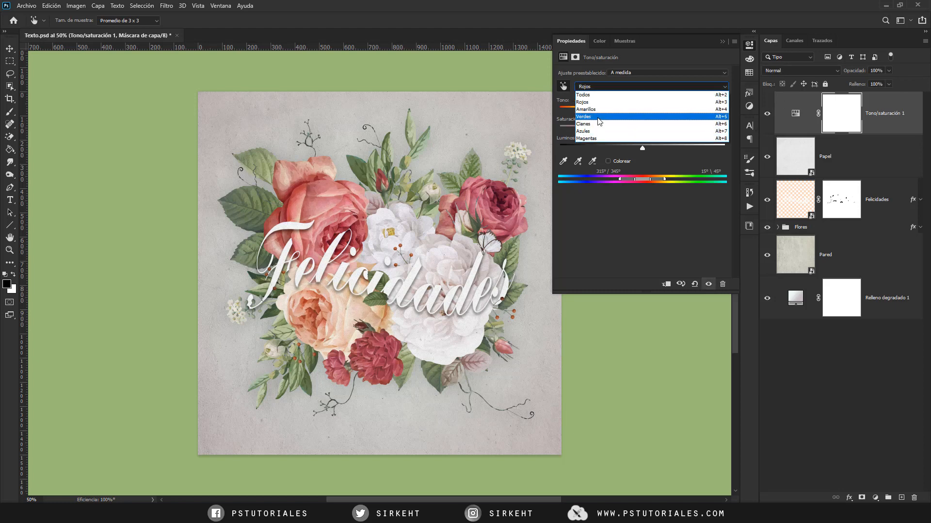
left_click(600, 118)
left_click(712, 101)
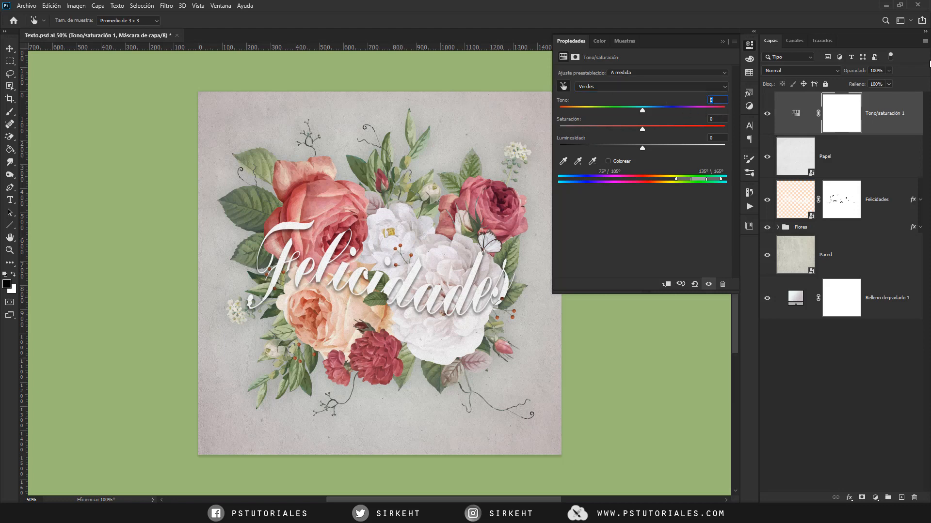
type("-90")
key("Return")
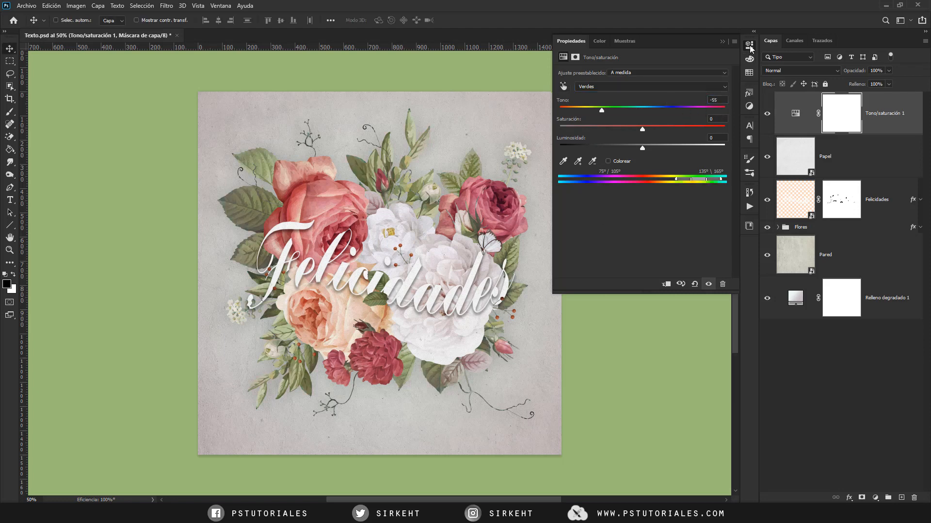
left_click(749, 45)
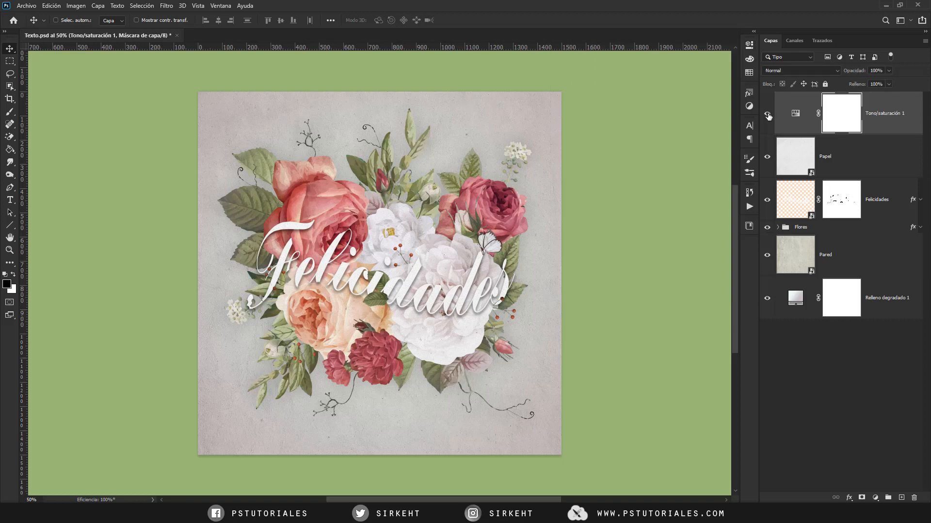
left_click(767, 115)
- Add a new top layer and fill it with Apply Image from the Combinada RGB composite, Multiplicar at 100% opacity
left_click(901, 497)
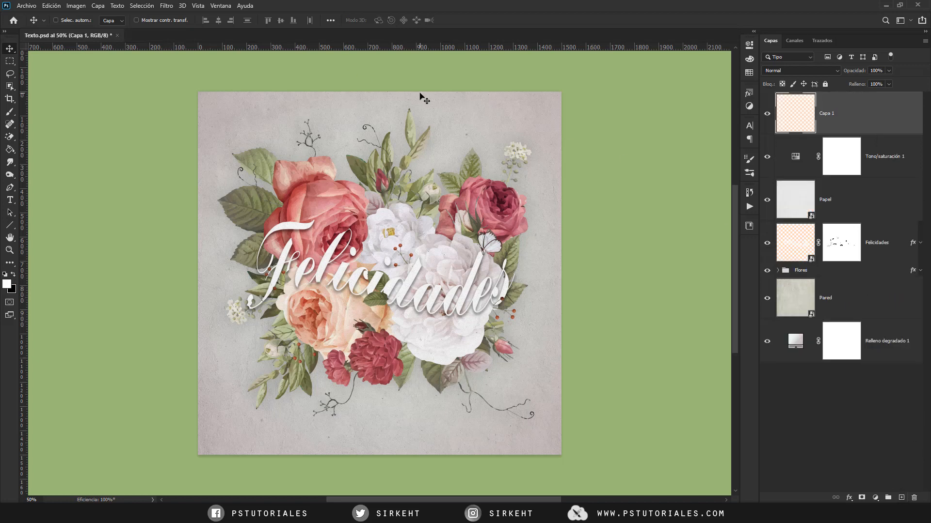
left_click(75, 6)
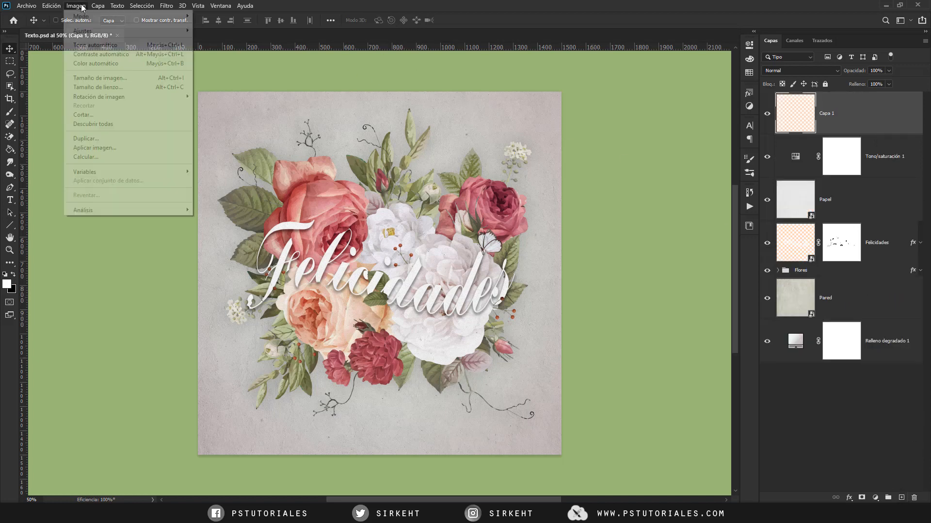
left_click(107, 148)
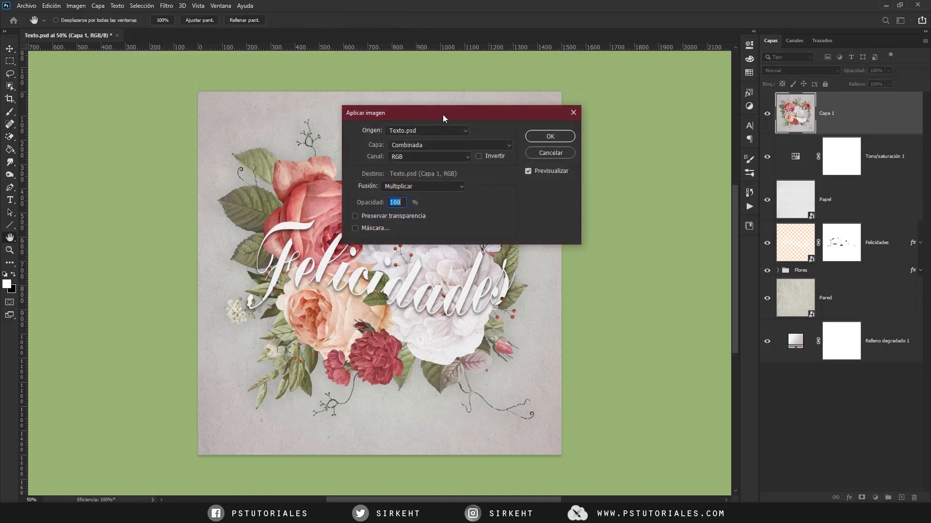
left_click(556, 139)
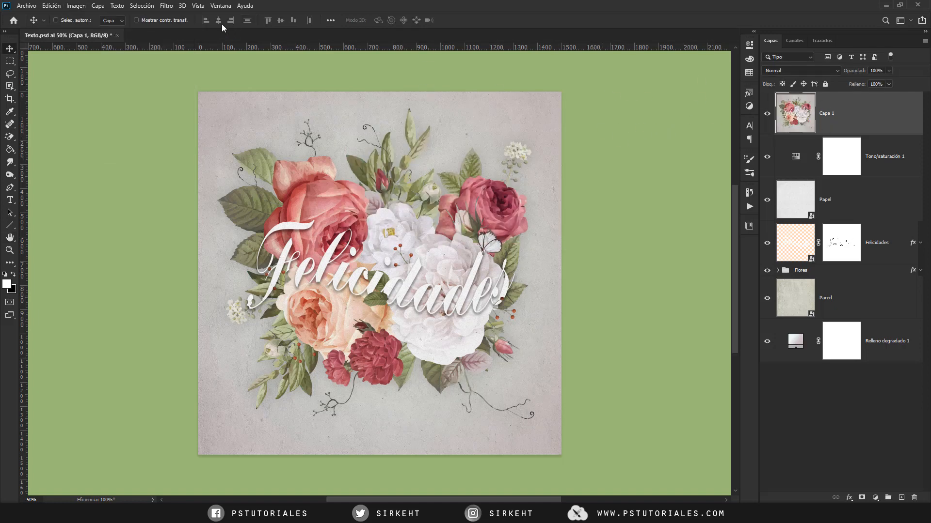
- Apply the Paso alto filter to Capa 1 with a radius of 3,0 pixels
left_click(166, 6)
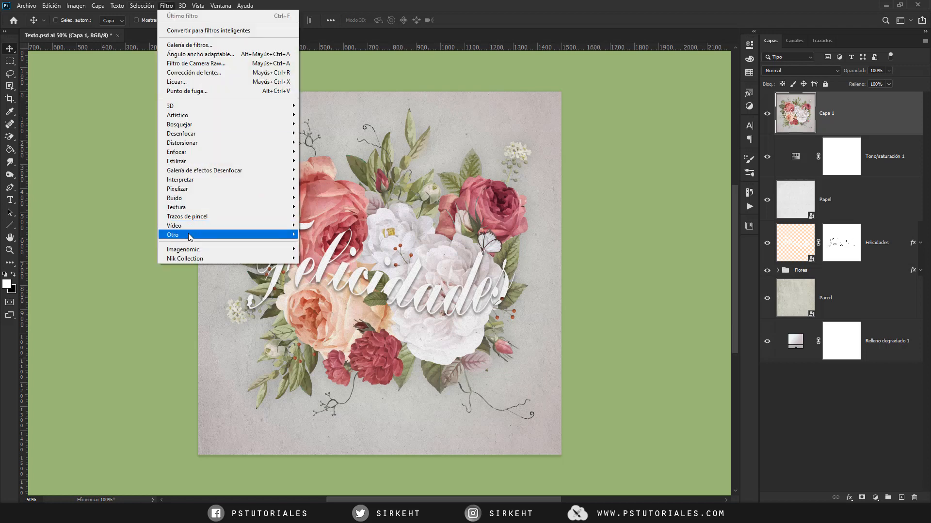
mouse_move(189, 235)
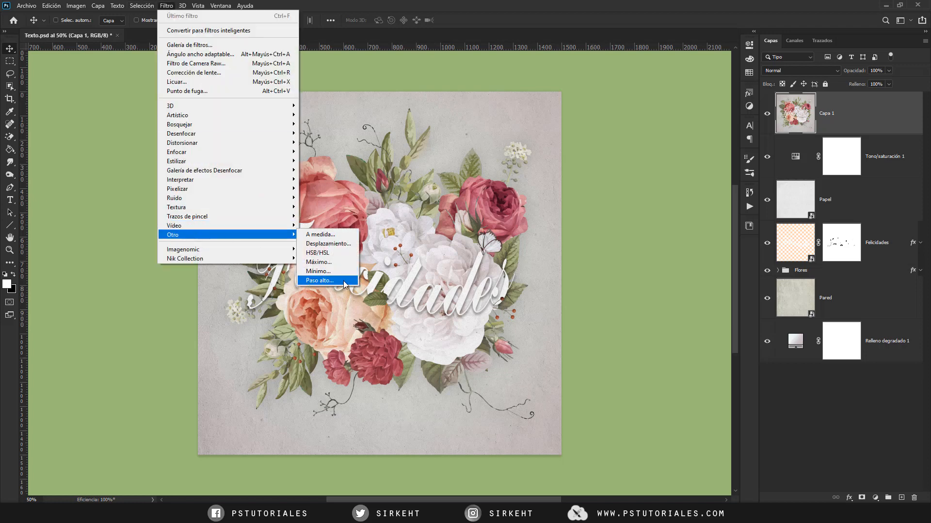
left_click(320, 281)
left_click_drag(434, 104, 572, 97)
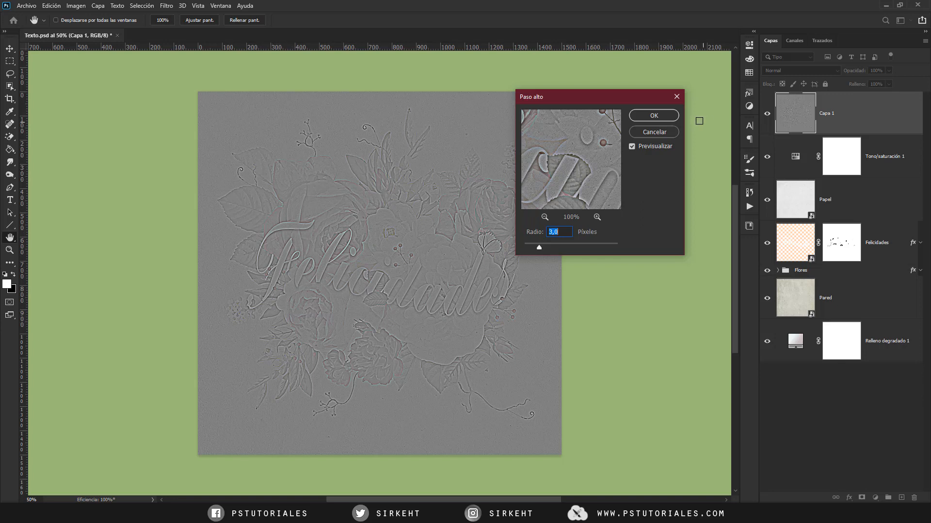
left_click(659, 117)
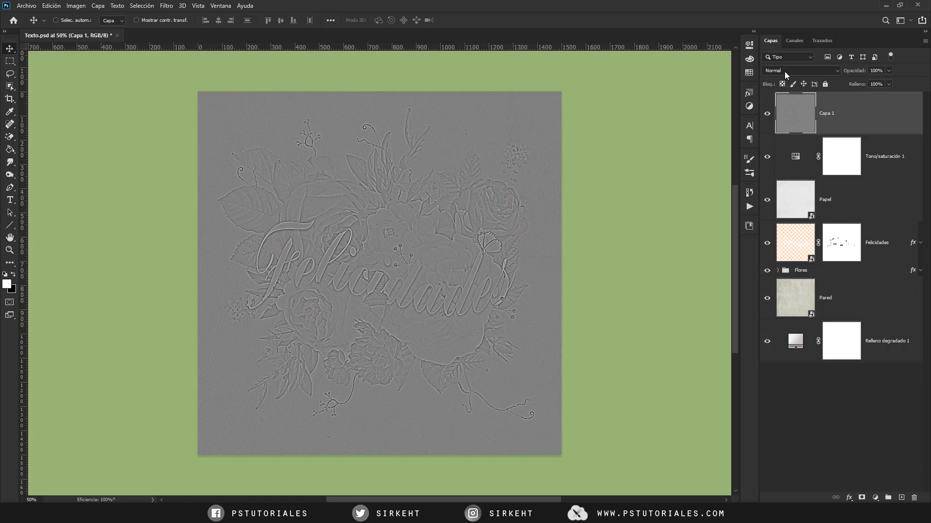
- Set the high-pass layer's blending mode to Superponer and rename the layer as Enfoque
left_click(784, 71)
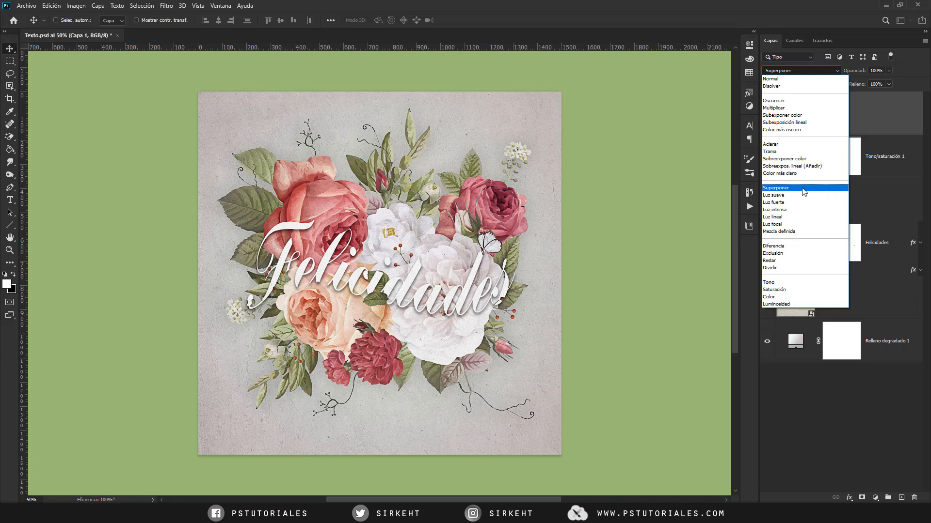
left_click(805, 189)
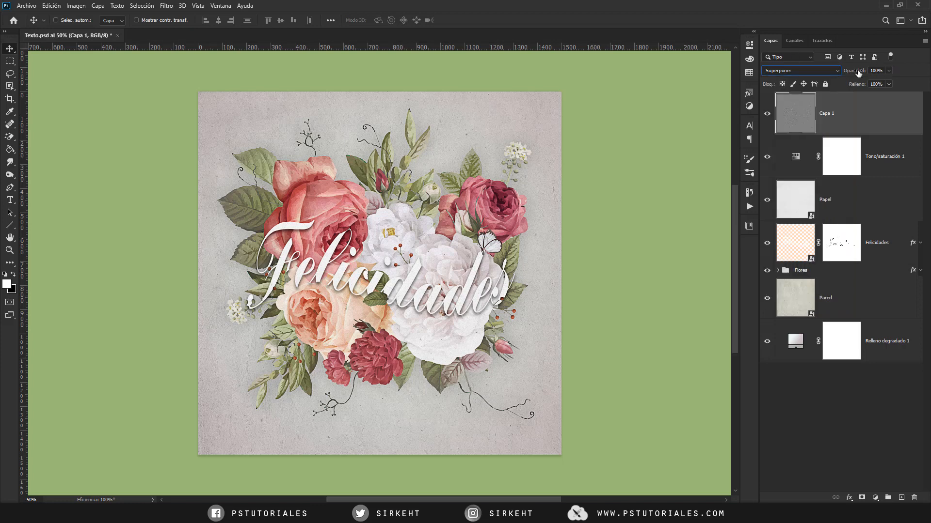
double_click(827, 114)
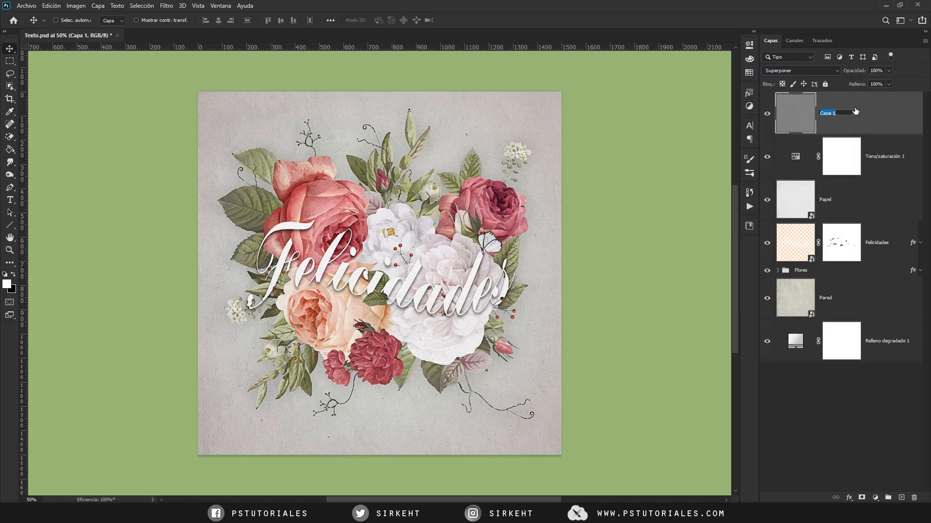
type("Enfoque")
key("Return")
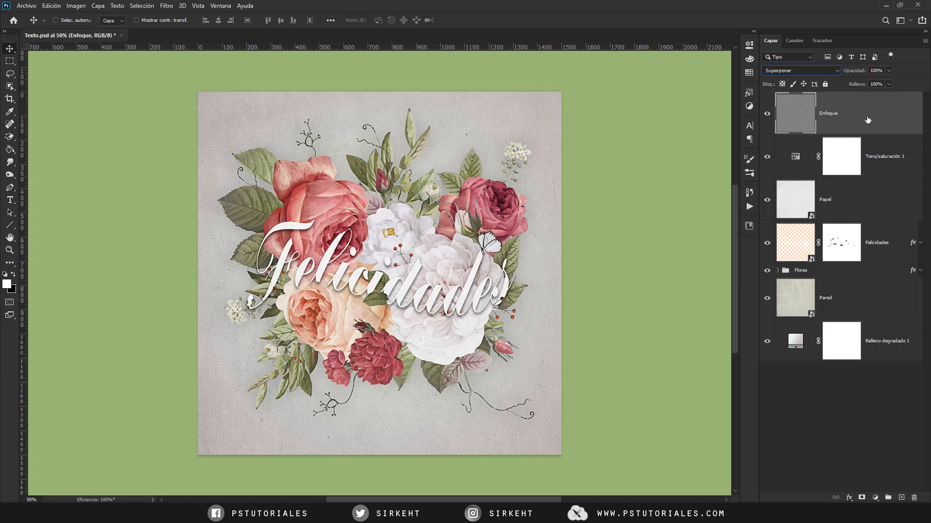